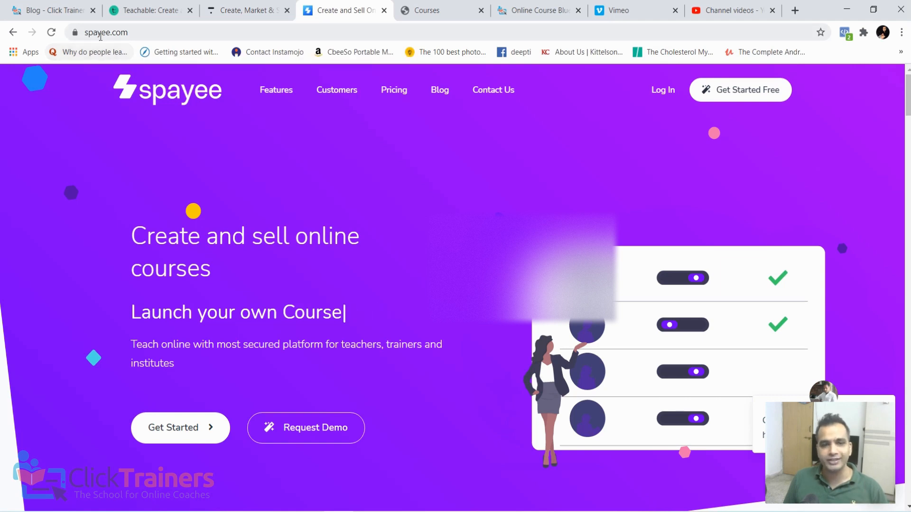
# - Review the Online Course Blueprint sales page on clicktrainers.net, from its heading through the overview of Modules 1 to 5
pyautogui.click(531, 10)
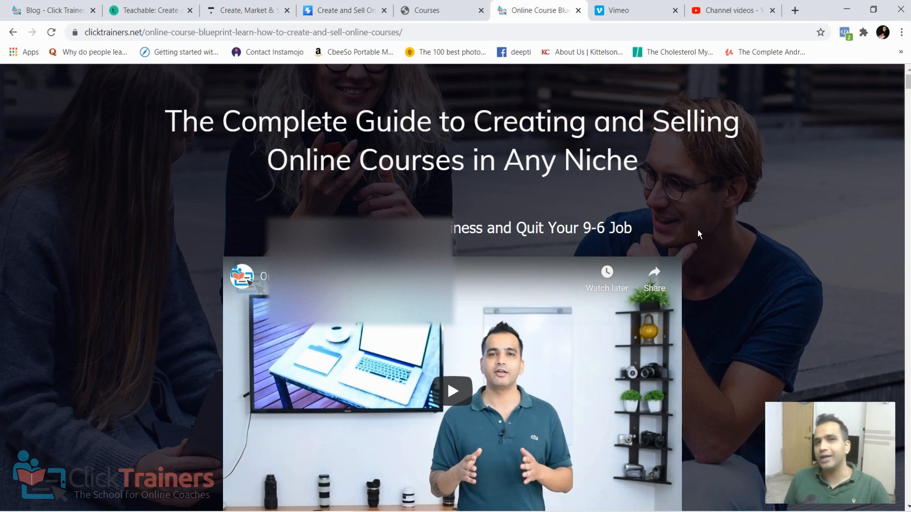
pyautogui.scroll(-2, 697, 229)
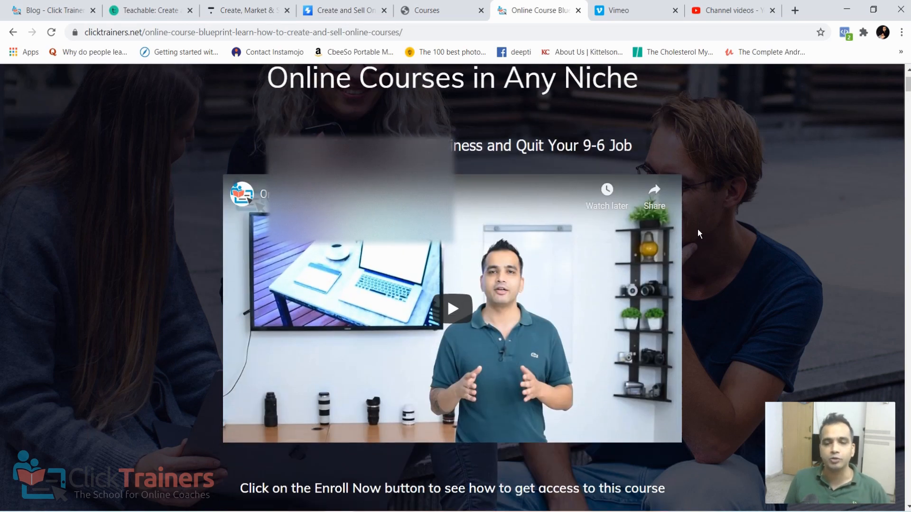
pyautogui.scroll(2, 612, 193)
pyautogui.scroll(-12, 435, 154)
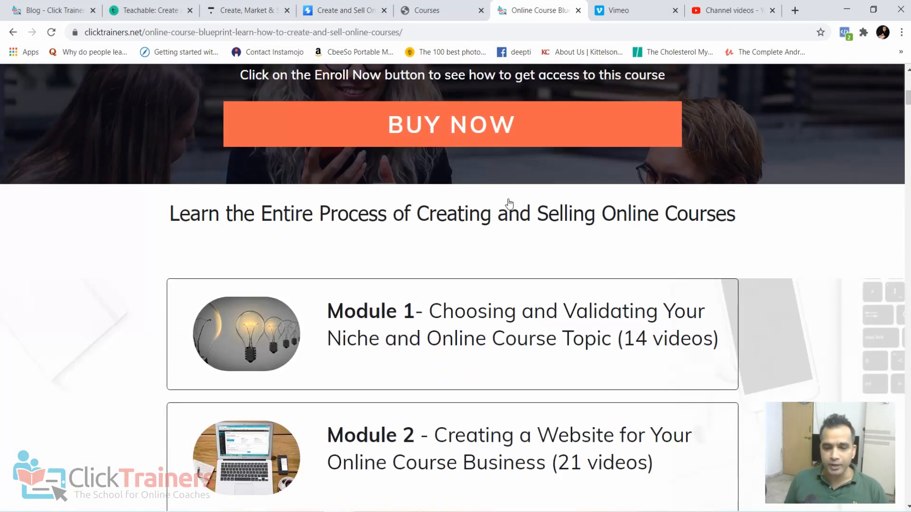
pyautogui.scroll(-2, 427, 135)
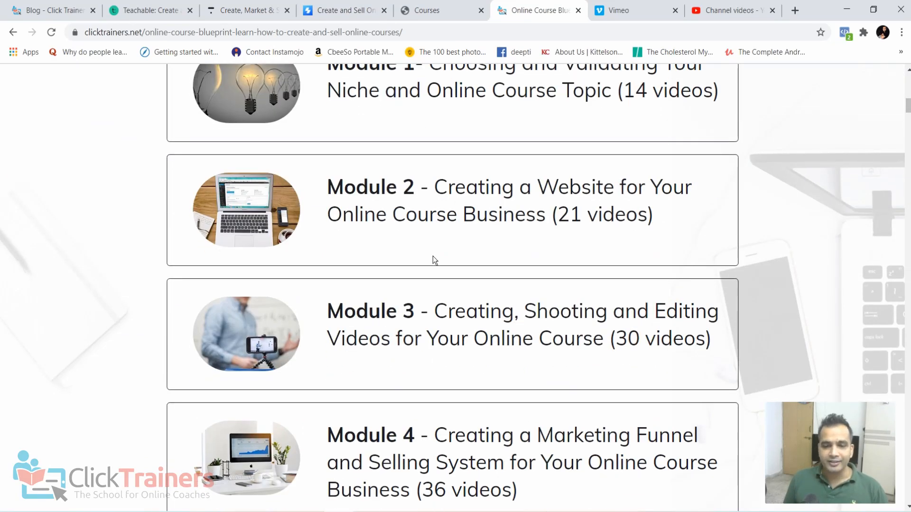
pyautogui.scroll(-6, 433, 256)
pyautogui.scroll(-2, 444, 330)
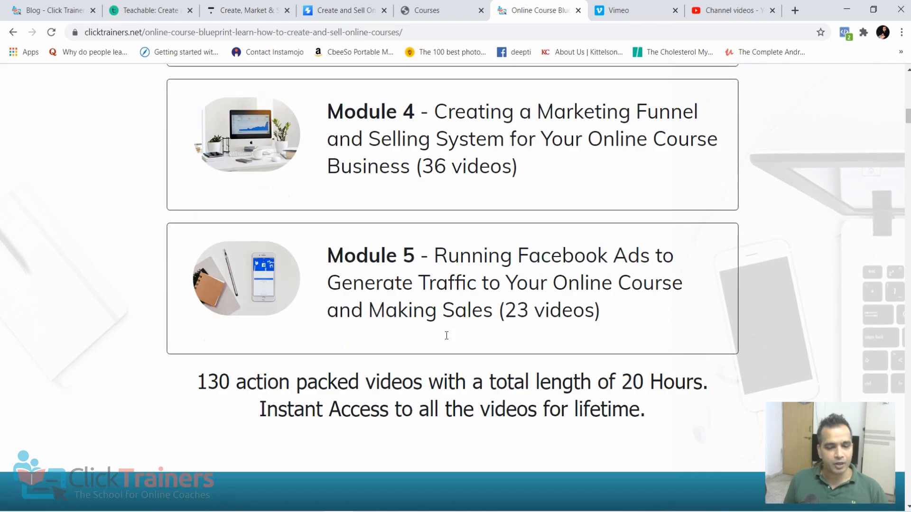
pyautogui.scroll(-4, 540, 297)
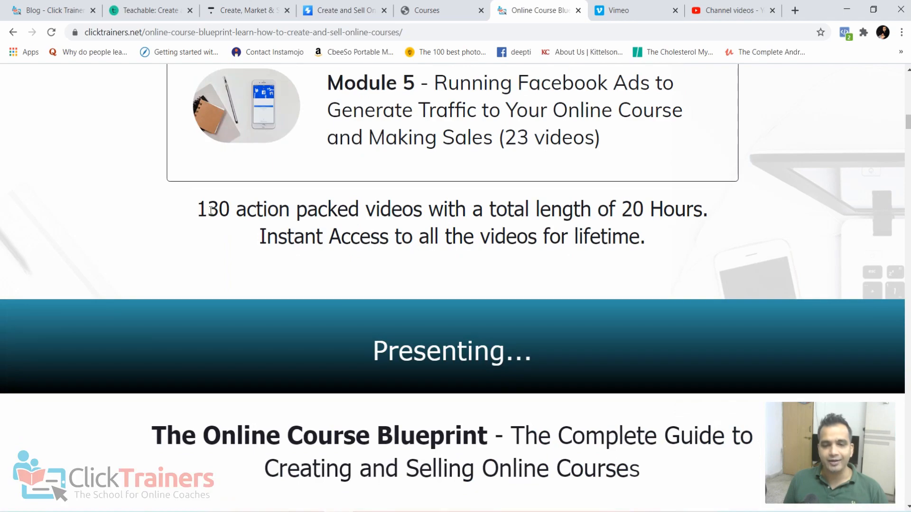
# - Examine the detailed video lists of the course's introduction and Modules 1 to 3 on the sales page
pyautogui.scroll(-20, 327, 240)
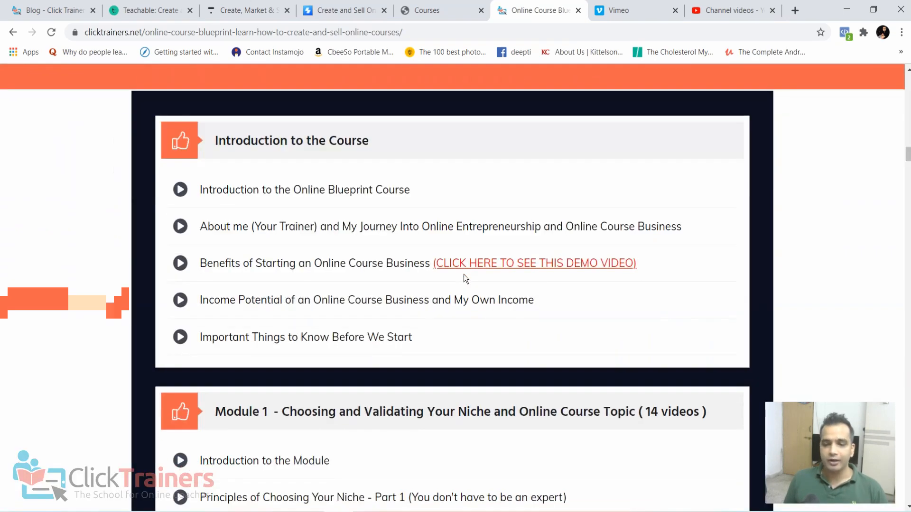
pyautogui.scroll(10, 465, 278)
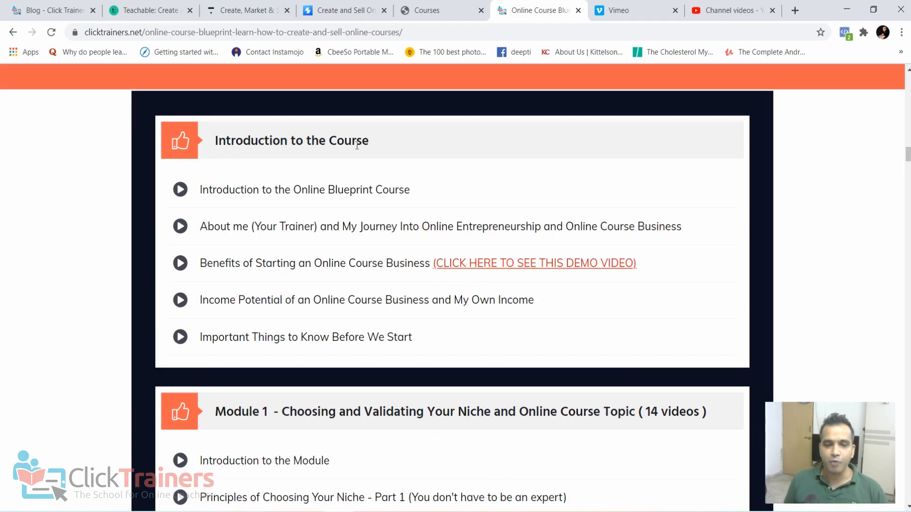
pyautogui.scroll(-5, 256, 213)
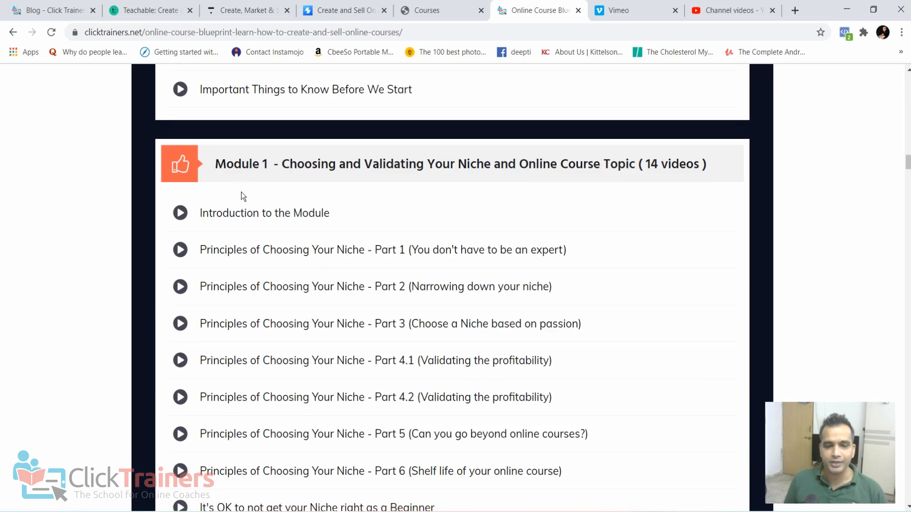
pyautogui.scroll(-18, 286, 195)
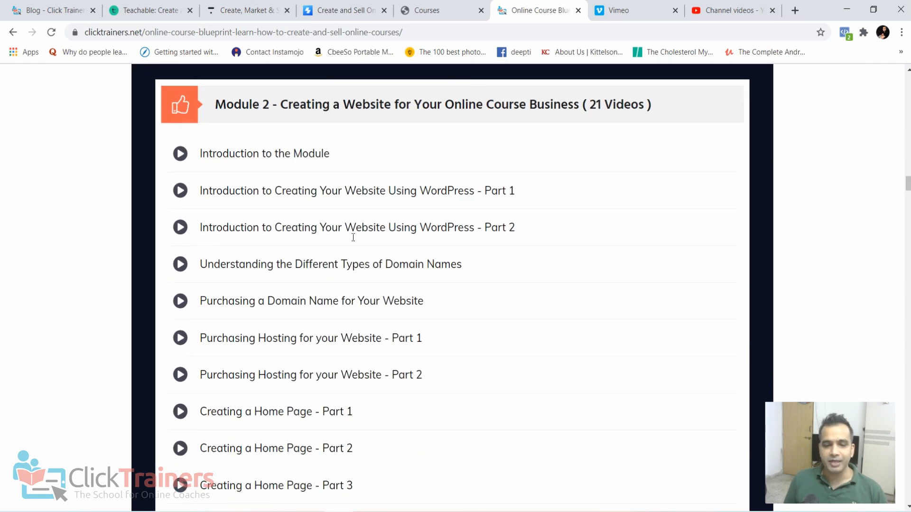
pyautogui.scroll(-8, 363, 304)
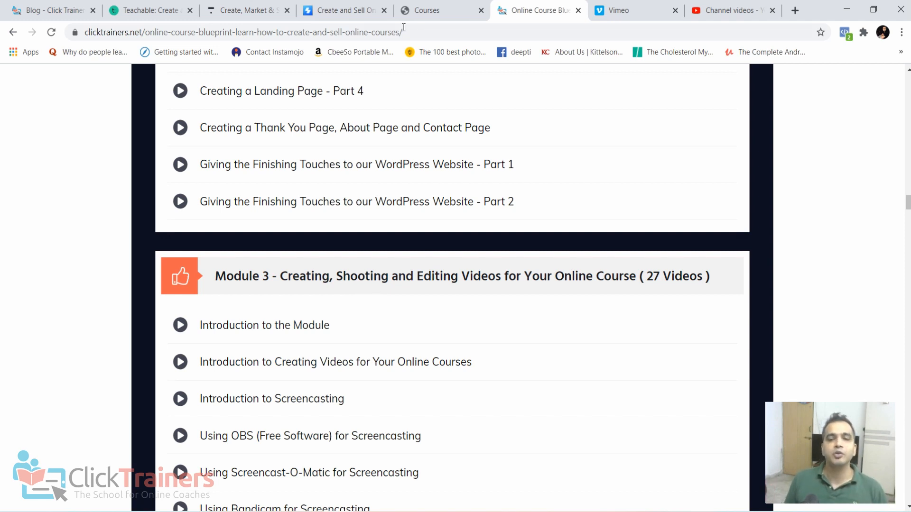
# - View the home pages of the course platforms Spayee, Teachable and Thinkific in turn
pyautogui.click(370, 10)
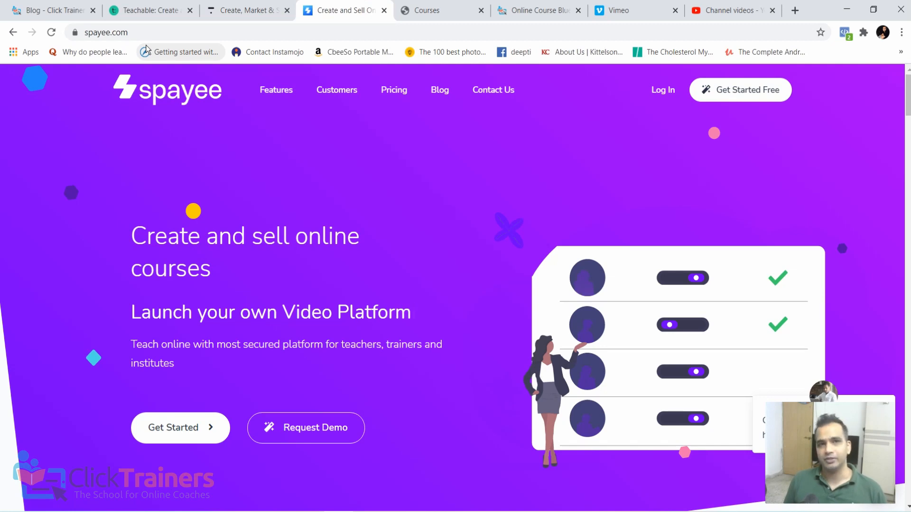
pyautogui.click(132, 15)
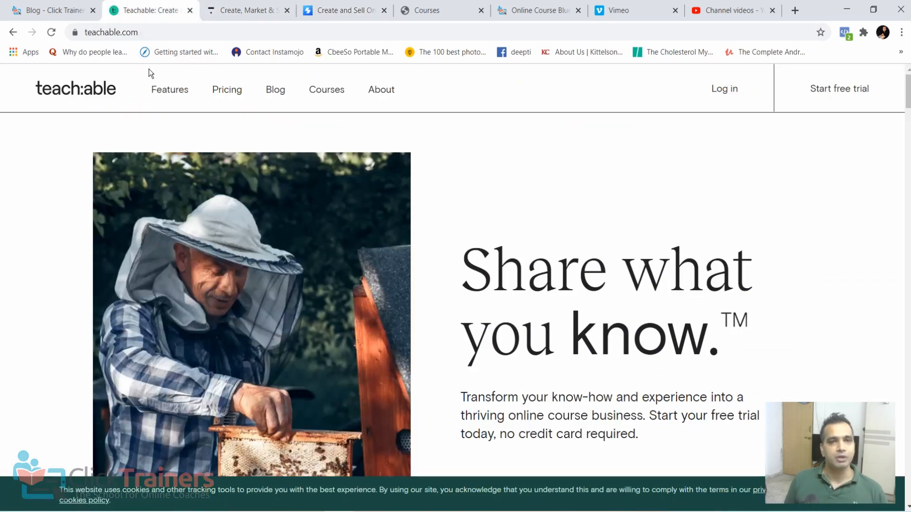
pyautogui.click(236, 9)
pyautogui.moveTo(244, 112)
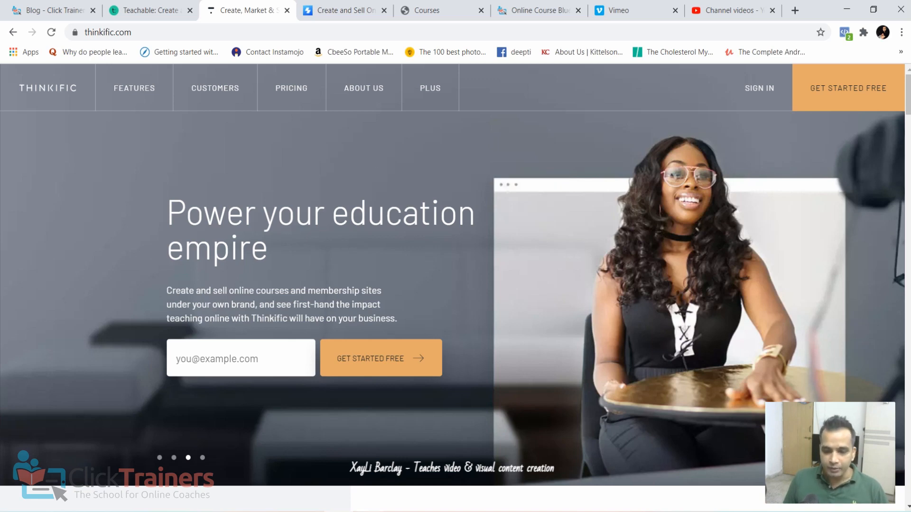
# - Switch to Firefox and look at the address and login form of the ClickTrainers school site hosted on Spayee
pyautogui.hotkey('alt', 'Tab')
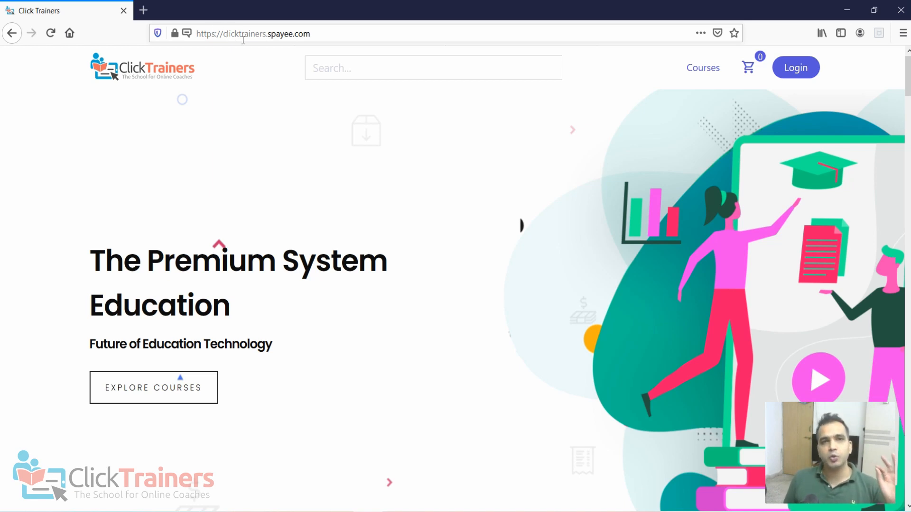
pyautogui.click(197, 38)
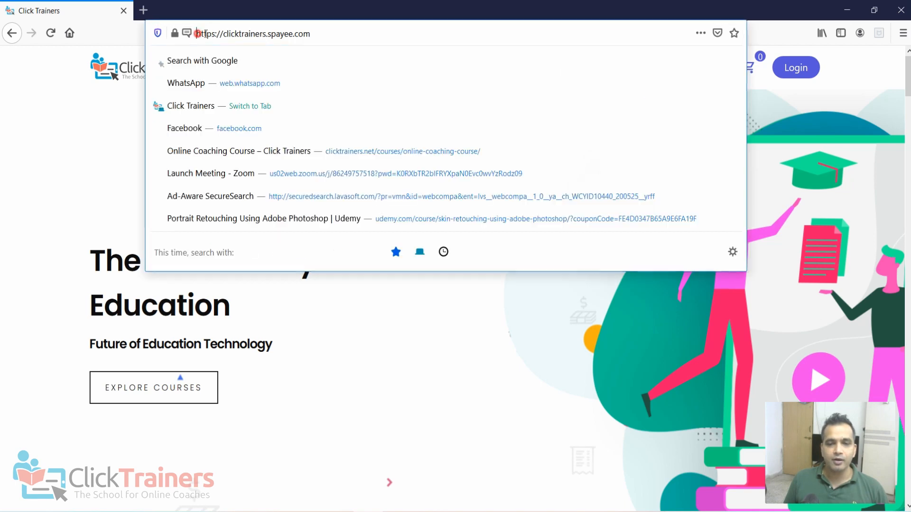
pyautogui.click(344, 17)
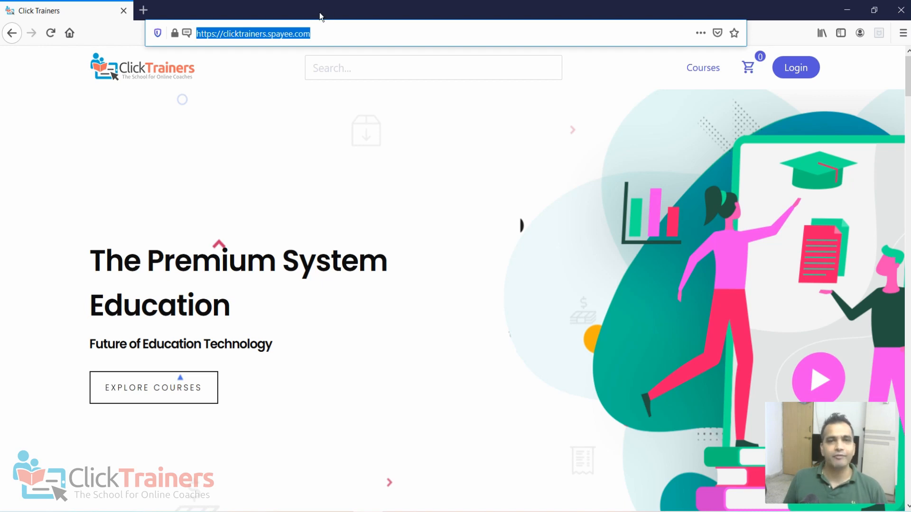
pyautogui.click(802, 71)
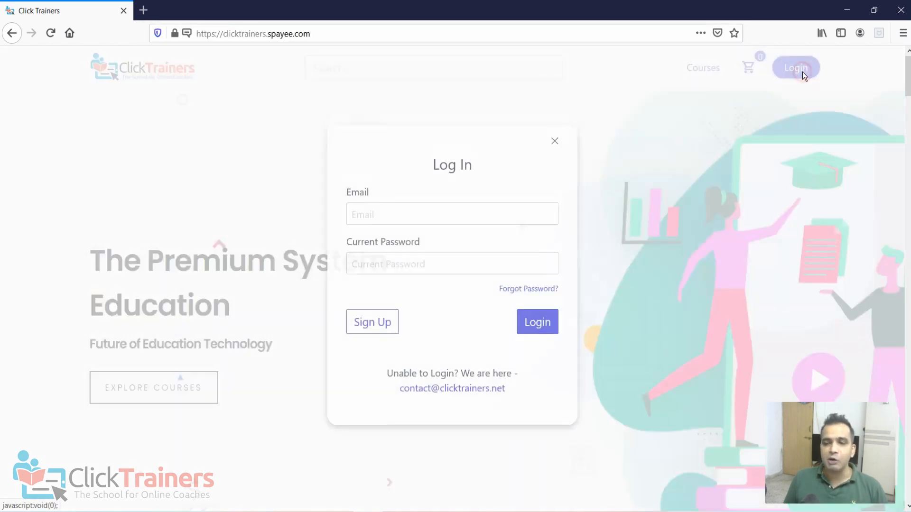
pyautogui.click(553, 141)
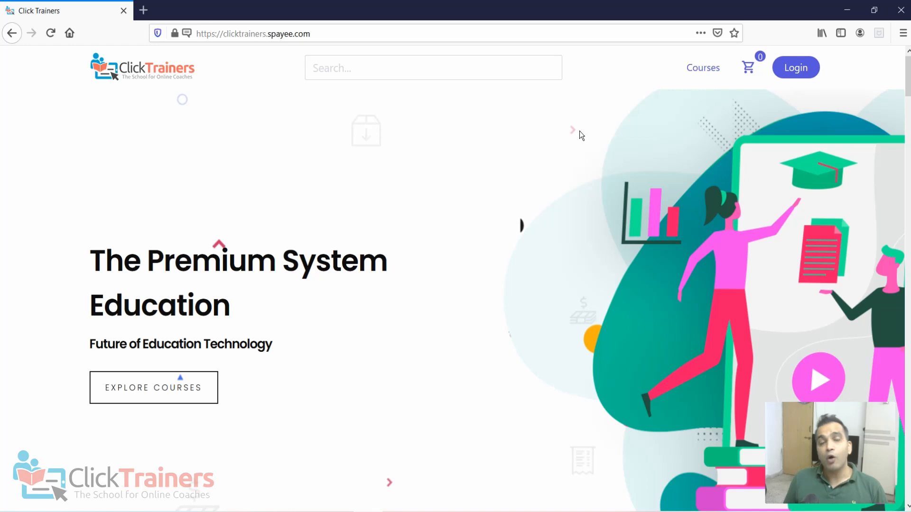
# - Log in to the school site with the student's email and account password, and decline saving the login in the browser
pyautogui.click(797, 78)
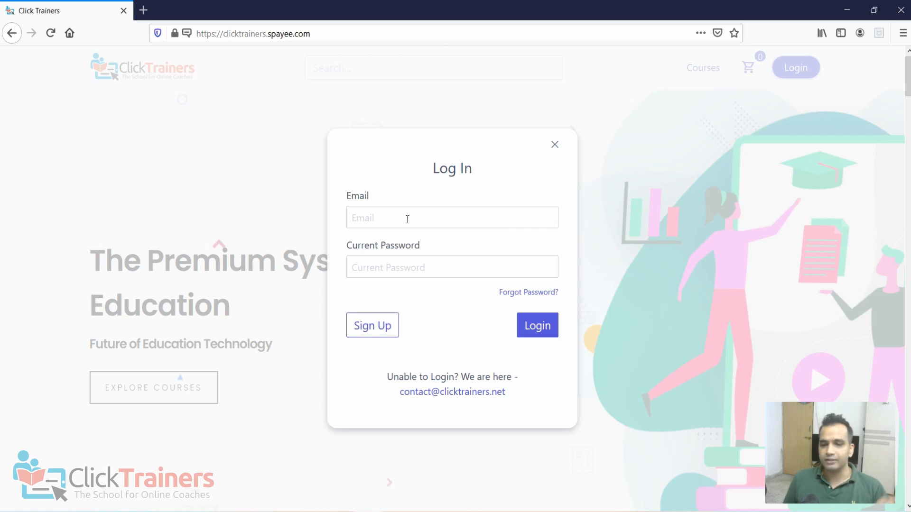
pyautogui.click(375, 213)
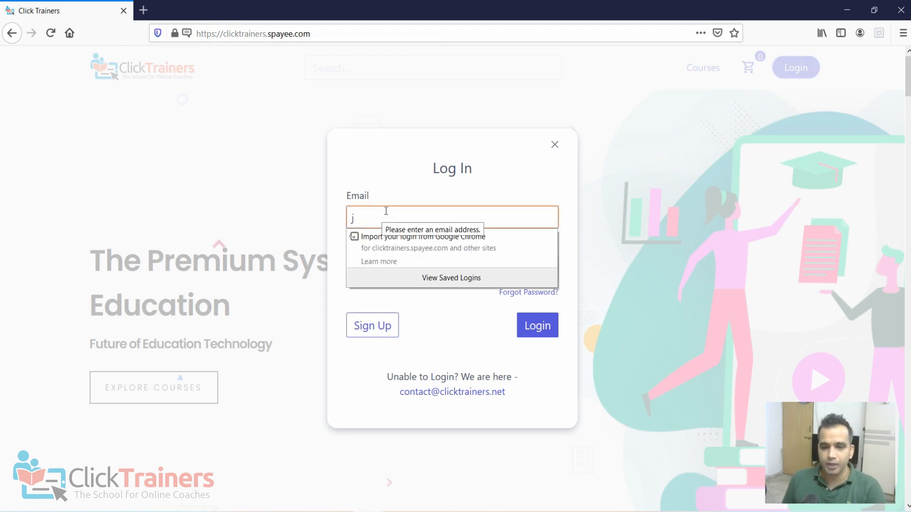
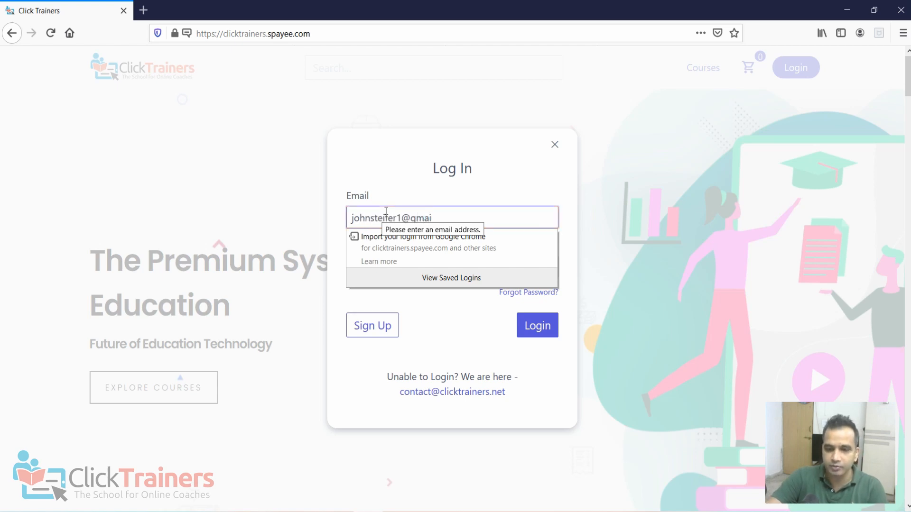
pyautogui.press('Tab')
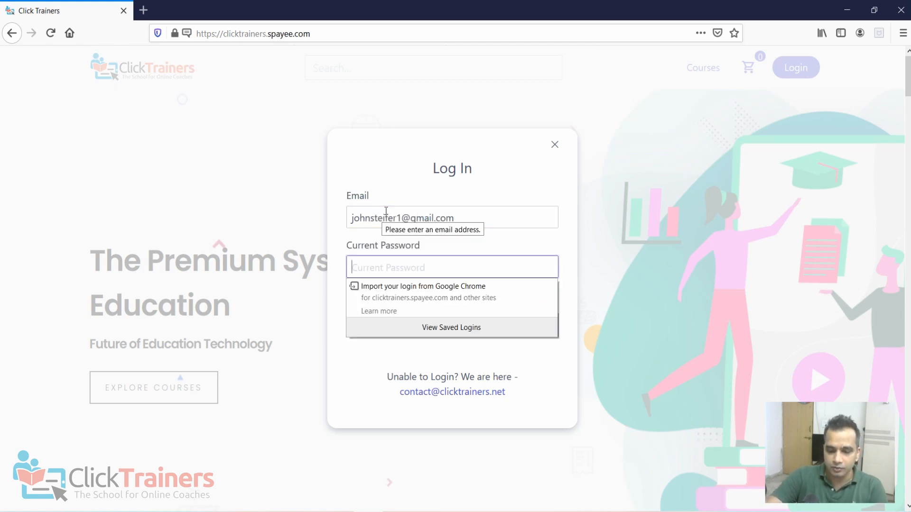
pyautogui.write('**********')
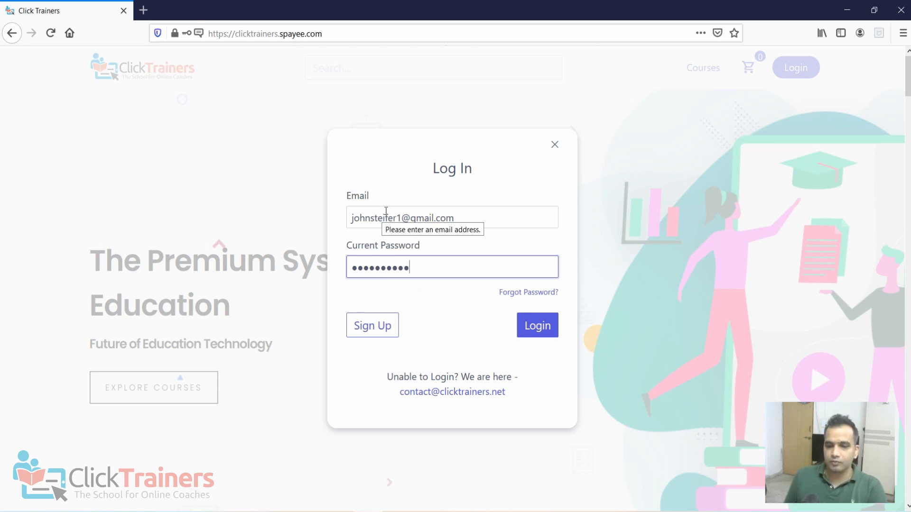
pyautogui.click(530, 328)
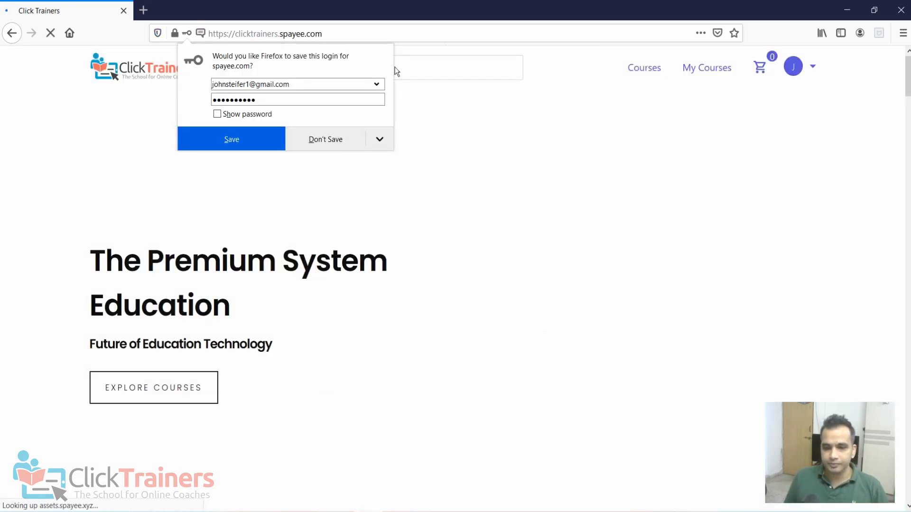
pyautogui.click(302, 147)
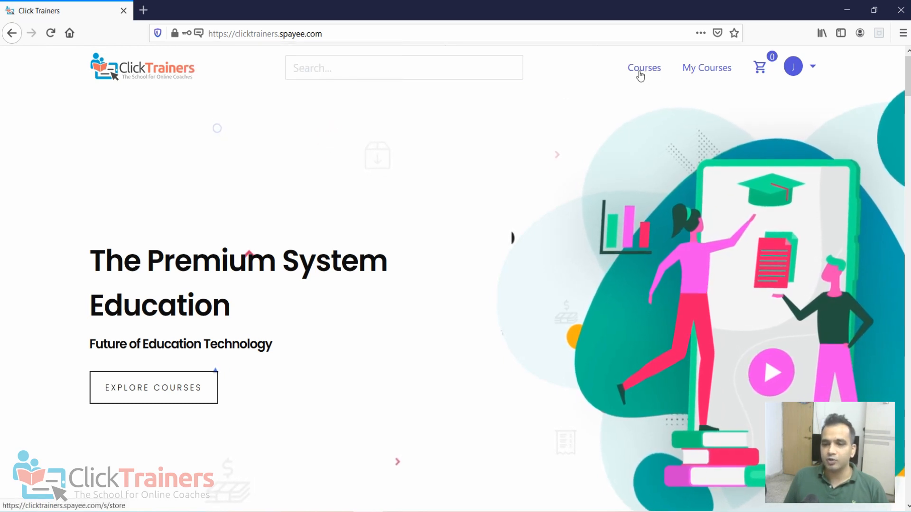
# - Open the Online Course Blueprint package from the student's purchased courses and look through the modules it contains
pyautogui.click(707, 75)
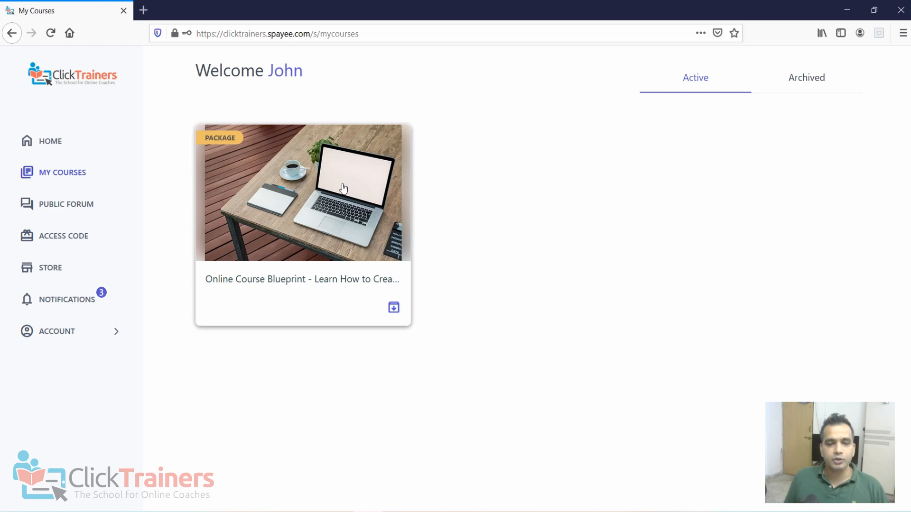
pyautogui.click(329, 242)
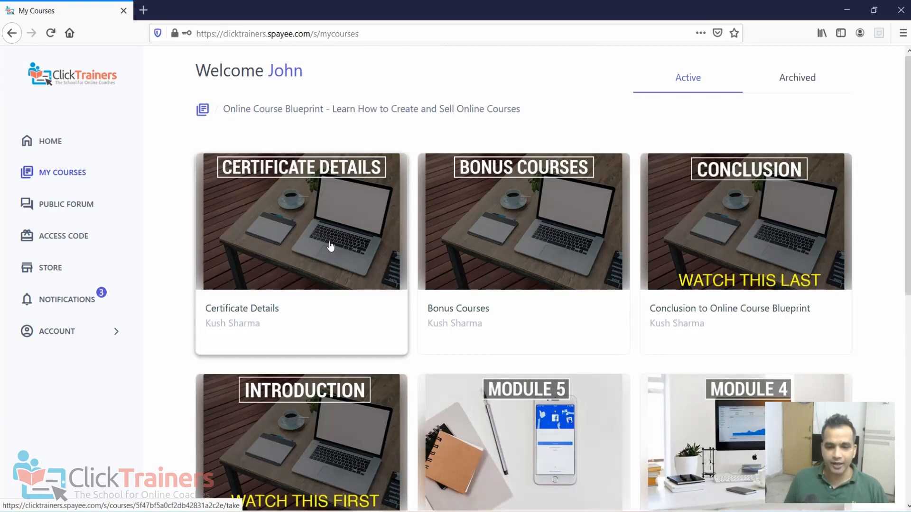
pyautogui.scroll(-3, 822, 289)
pyautogui.scroll(-2, 821, 288)
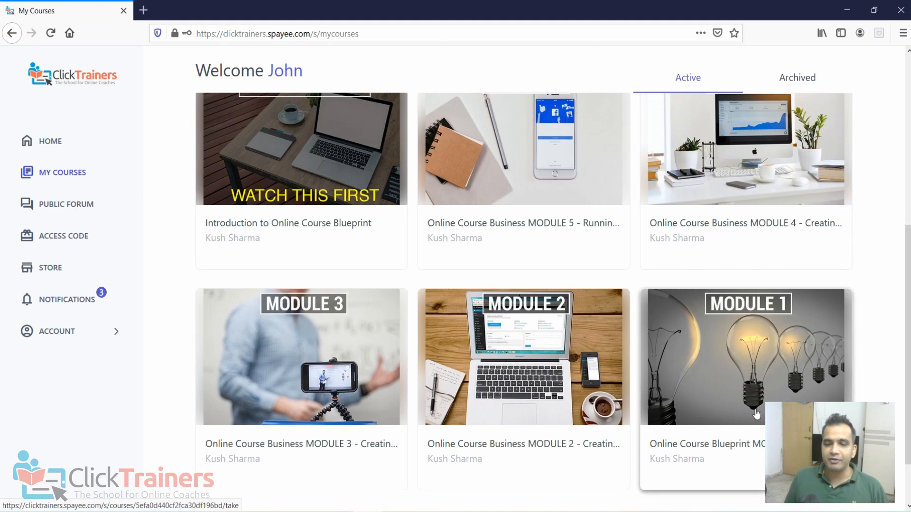
pyautogui.scroll(1, 229, 357)
pyautogui.scroll(-3, 763, 375)
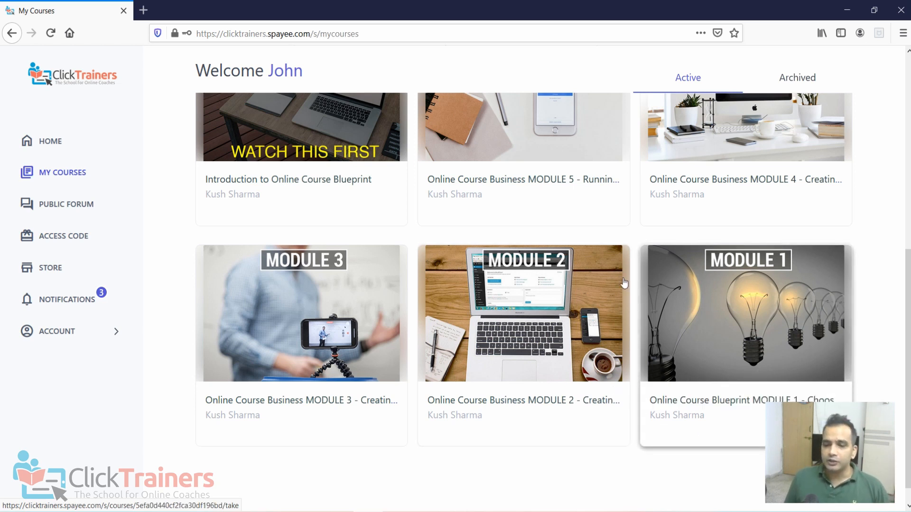
pyautogui.scroll(5, 730, 291)
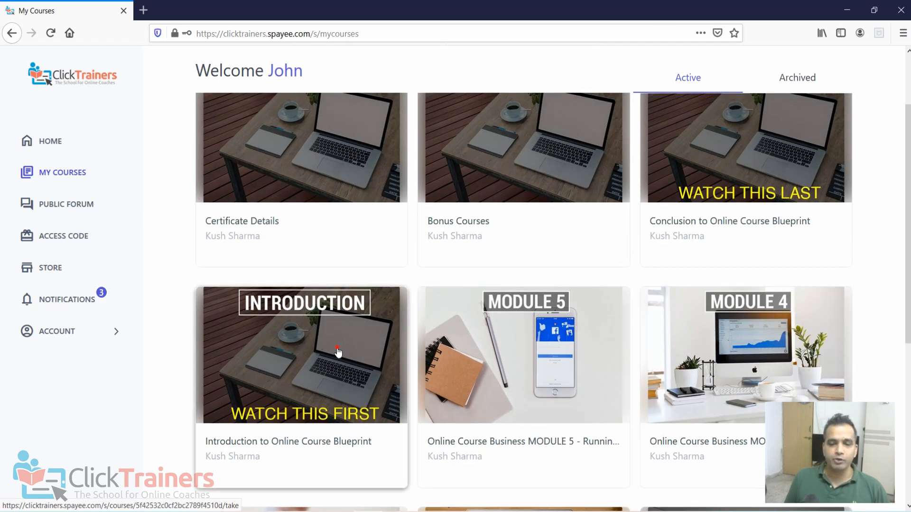
# - Open Introduction to Online Course Blueprint, continue to its first video lesson, and view the doubts section below the video
pyautogui.click(337, 351)
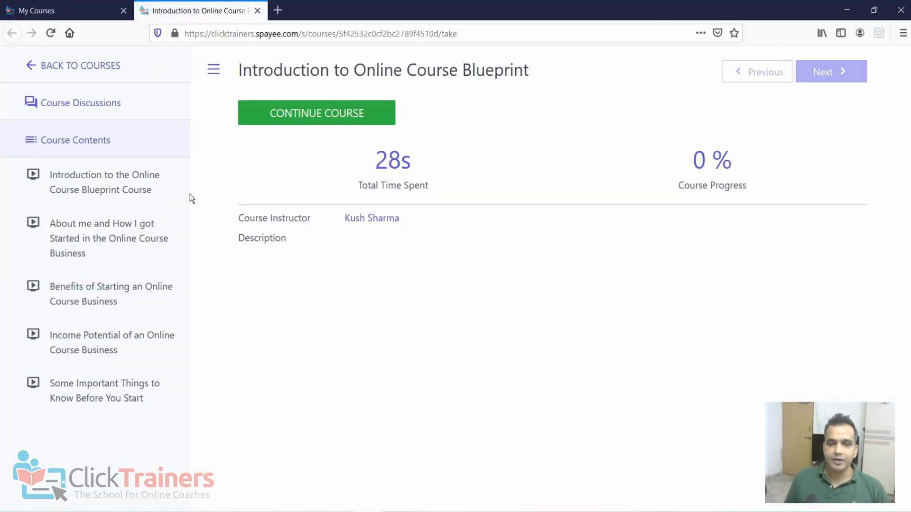
pyautogui.click(340, 123)
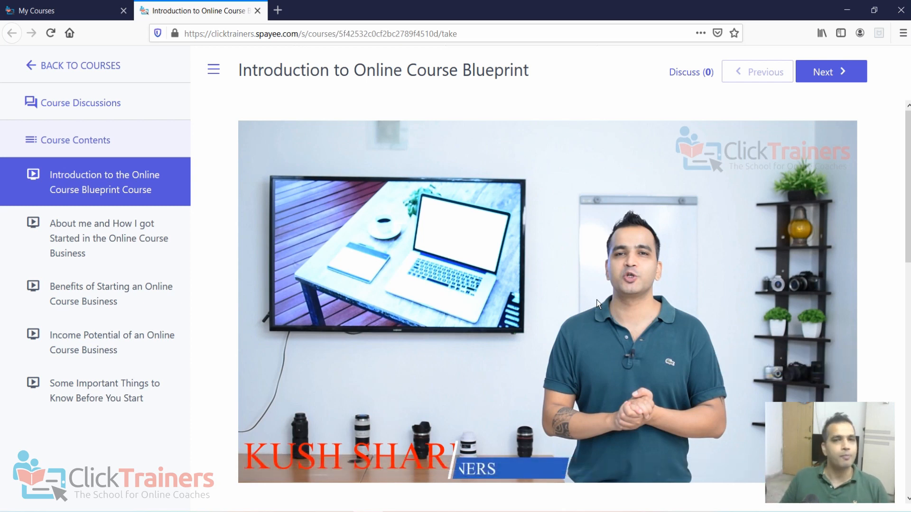
pyautogui.scroll(-6, 688, 329)
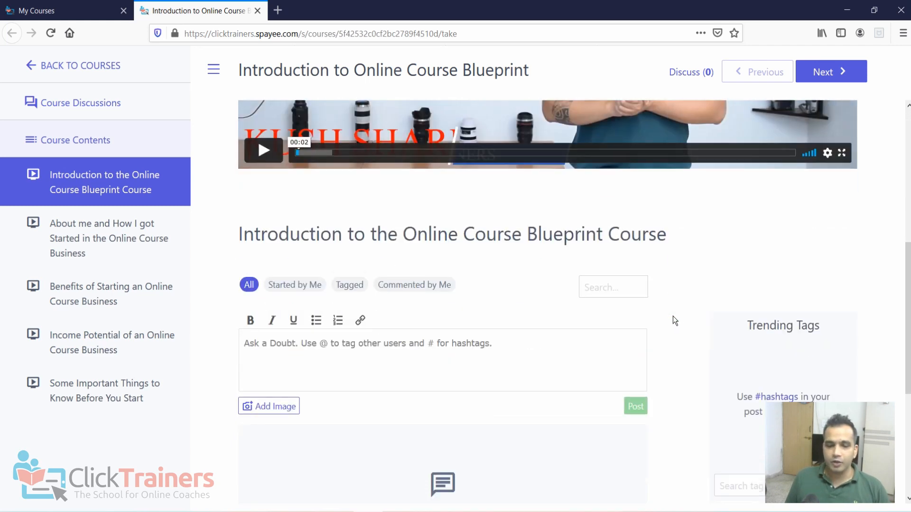
pyautogui.scroll(-3, 672, 315)
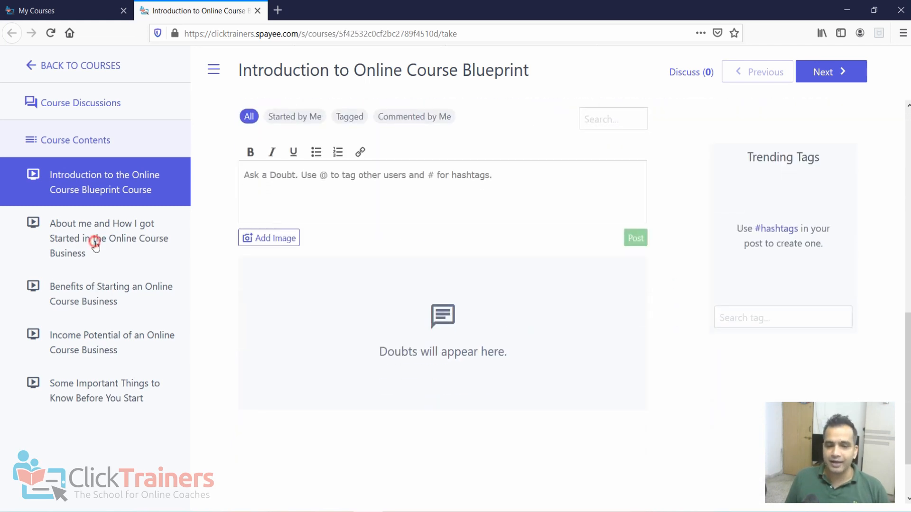
# - Open the Benefits of Starting an Online Course Business lesson, pause its video, and read the doubts and replies posted below it
pyautogui.click(103, 284)
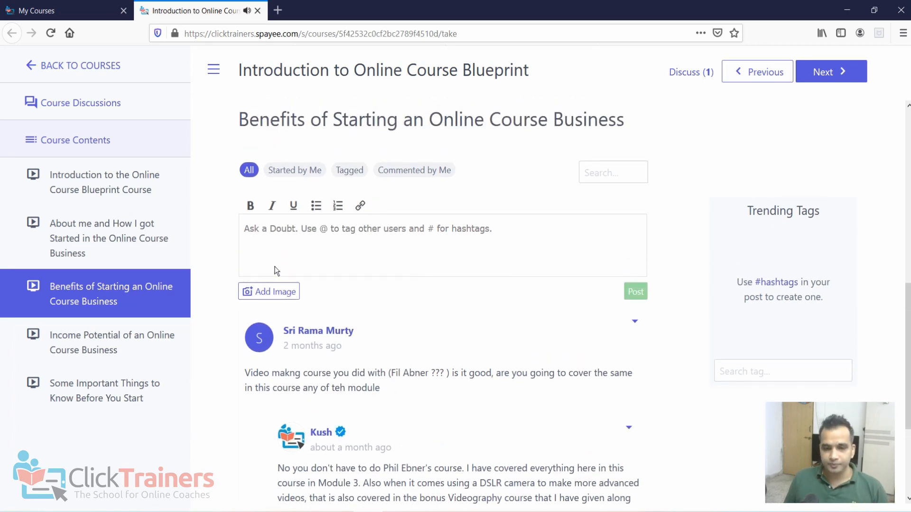
pyautogui.scroll(5, 304, 262)
pyautogui.click(266, 405)
pyautogui.scroll(-3, 358, 433)
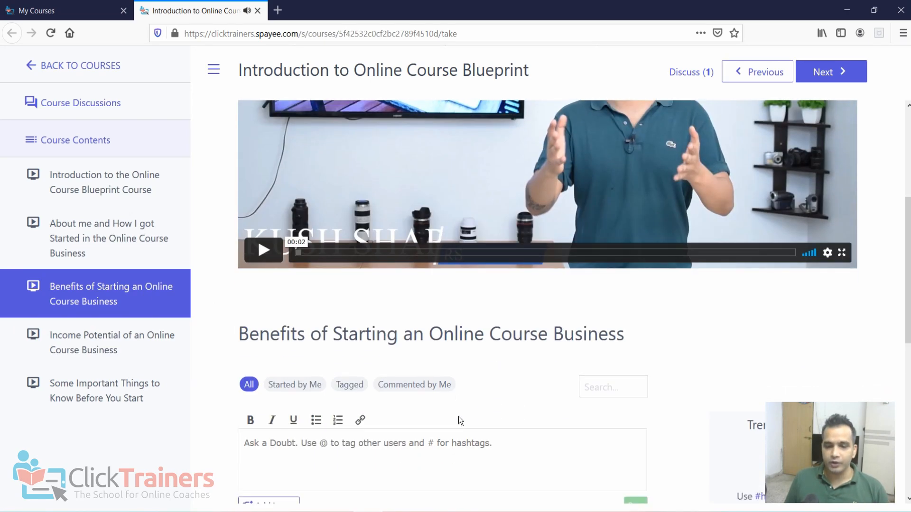
pyautogui.scroll(-6, 706, 346)
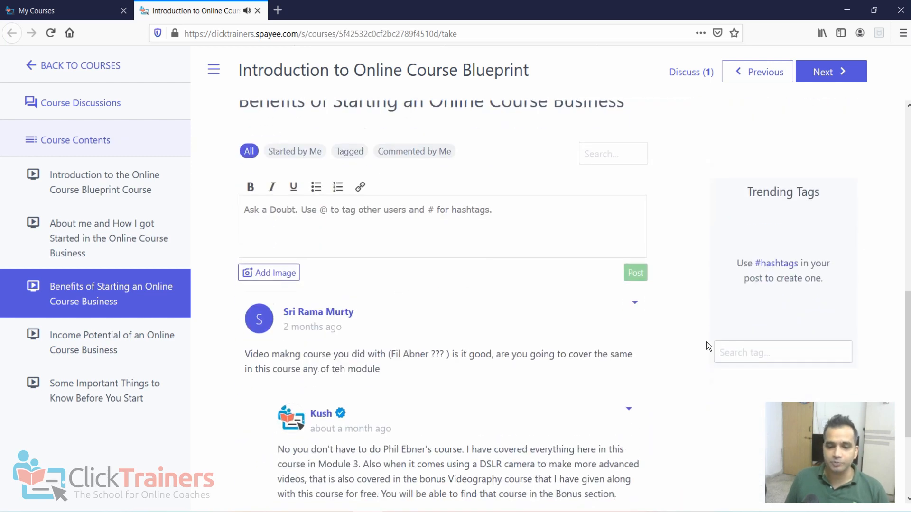
pyautogui.scroll(1, 312, 323)
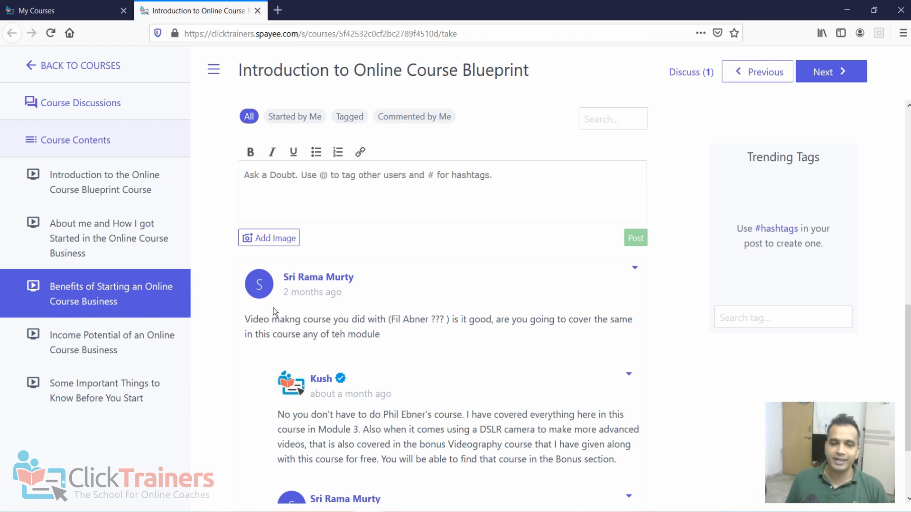
pyautogui.scroll(2, 371, 202)
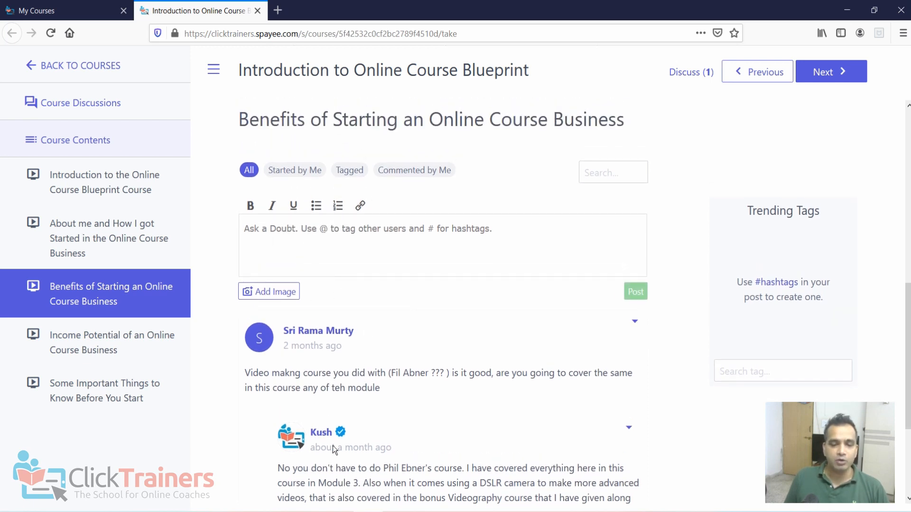
pyautogui.scroll(-2, 350, 452)
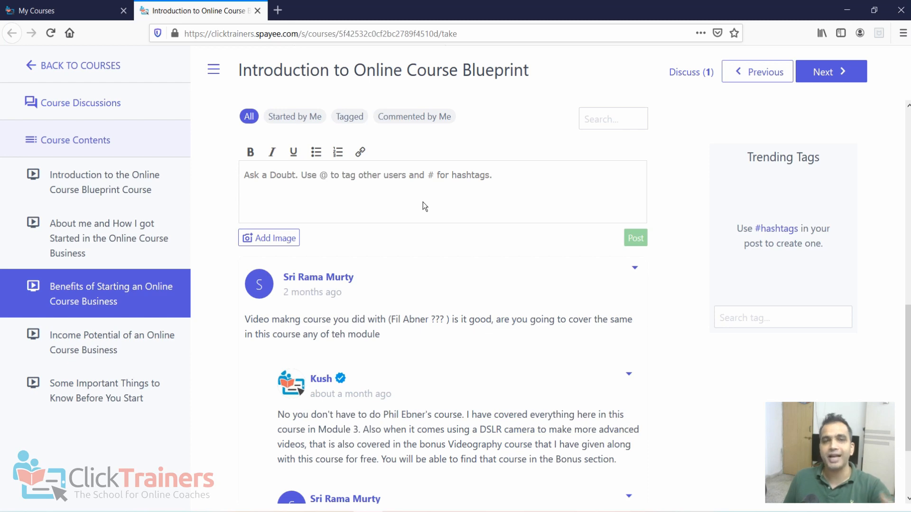
pyautogui.scroll(5, 297, 169)
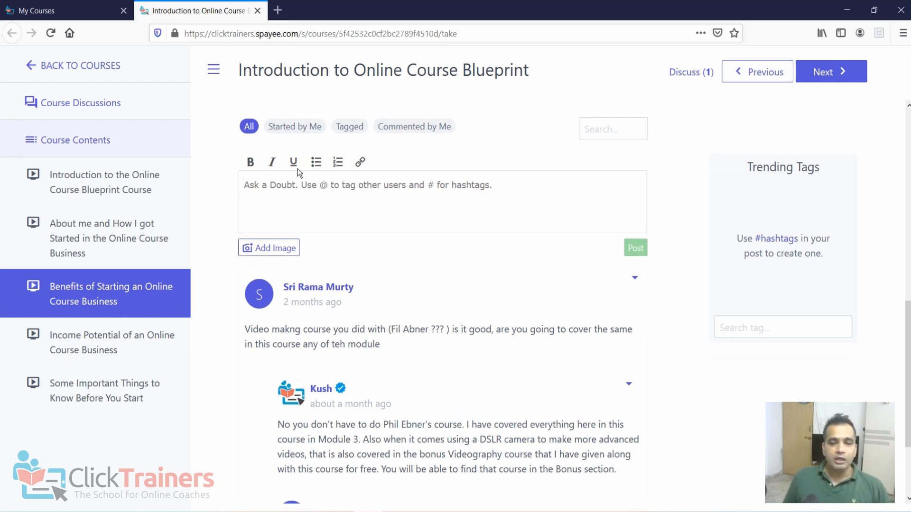
# - Return to the purchased courses, open MODULE 2 from the Online Course Blueprint package, and look through its lesson list
pyautogui.click(31, 66)
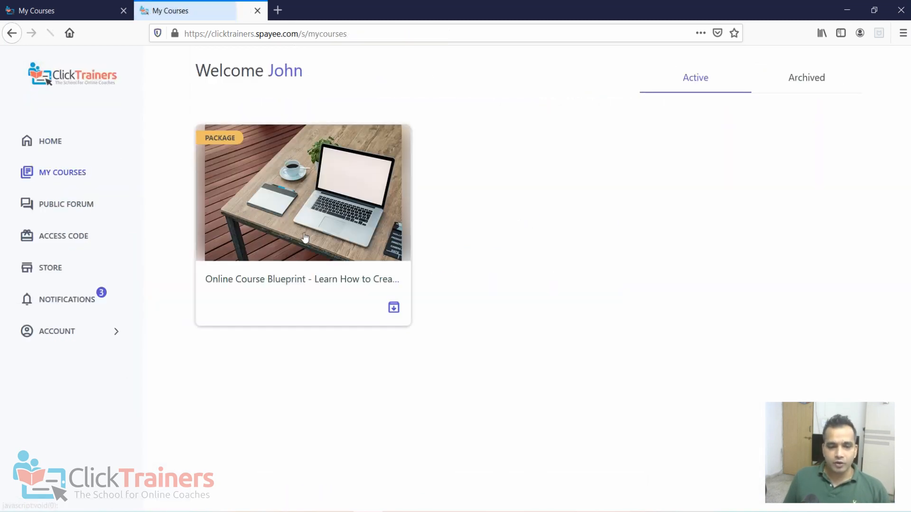
pyautogui.click(284, 256)
pyautogui.scroll(-5, 556, 317)
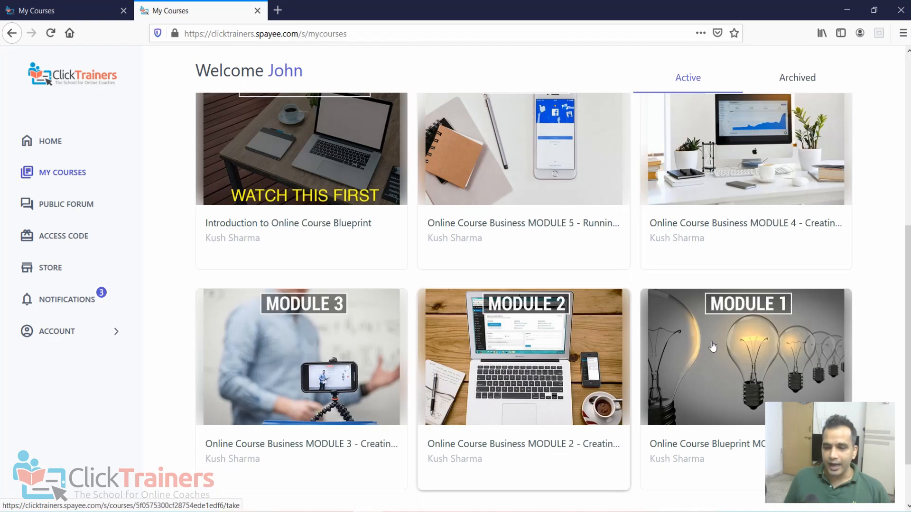
pyautogui.click(576, 365)
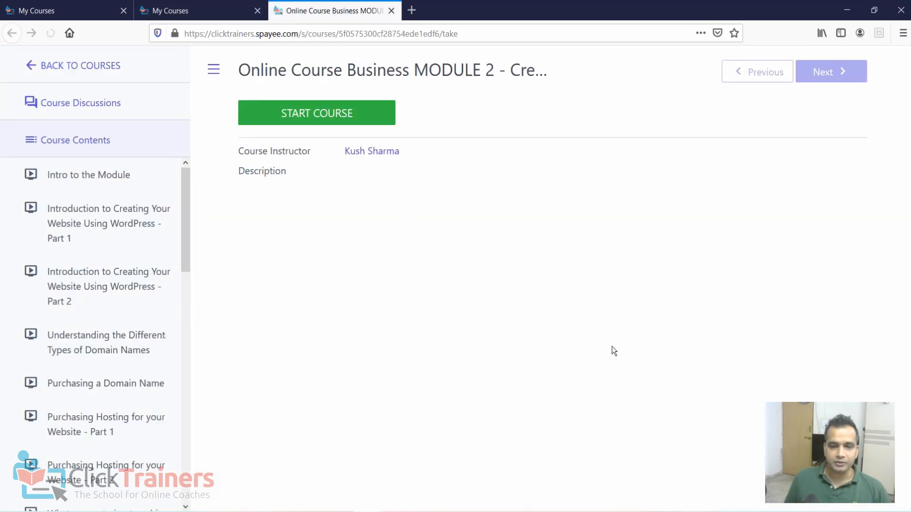
pyautogui.scroll(-6, 123, 233)
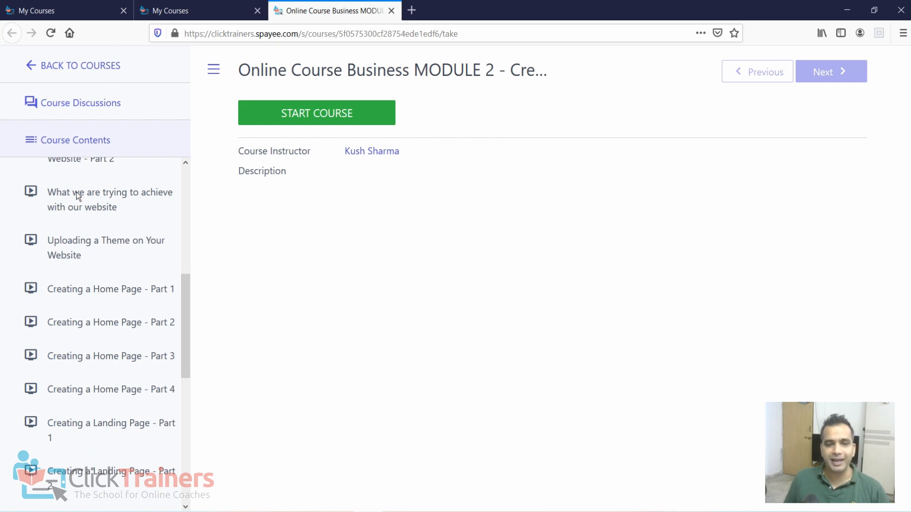
pyautogui.scroll(5, 75, 191)
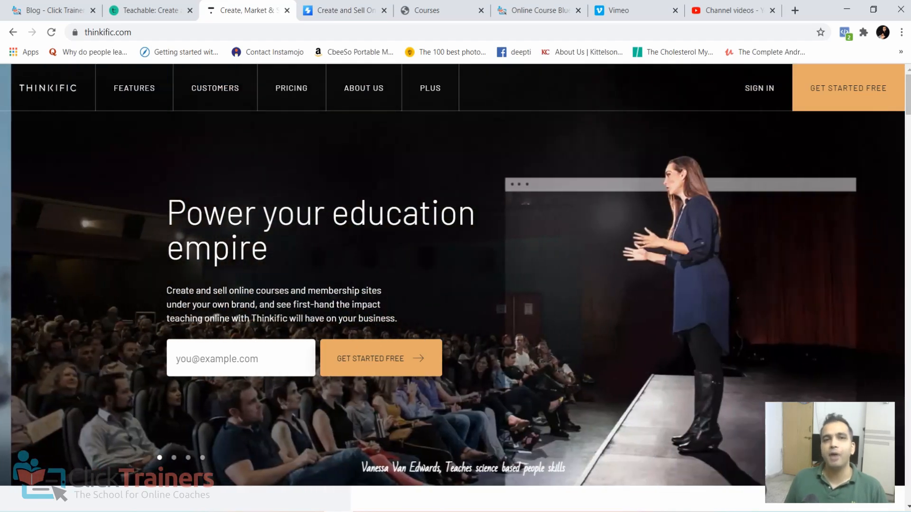
# - Switch to the Spayee site in Chrome, log in with the account email and password, and dismiss the password check warning
pyautogui.click(356, 10)
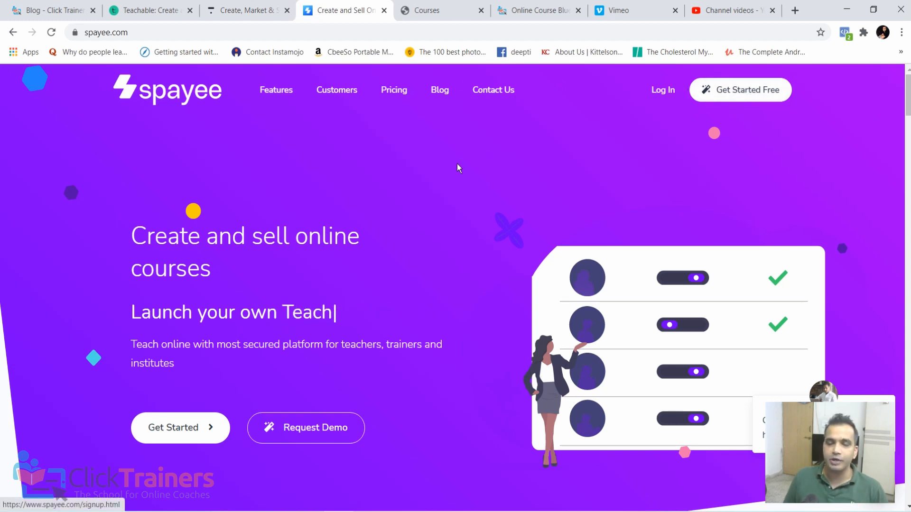
pyautogui.click(662, 90)
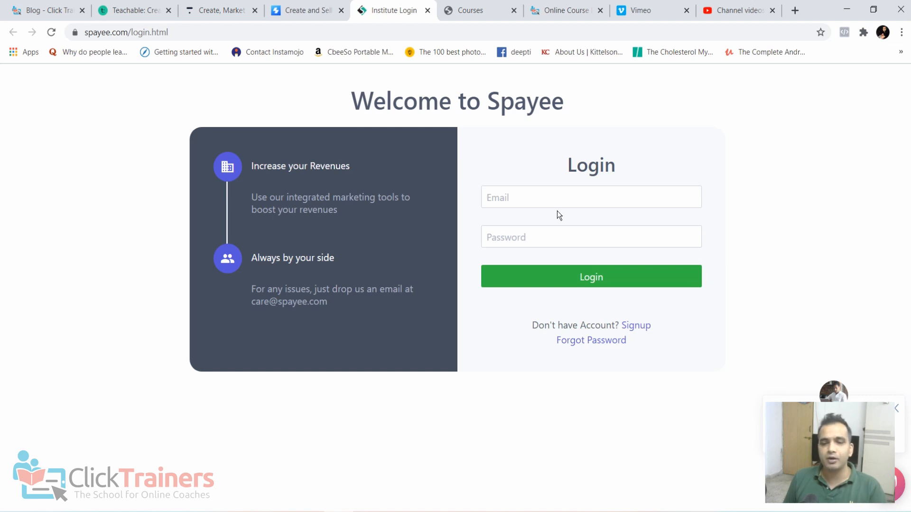
pyautogui.click(530, 195)
pyautogui.click(533, 222)
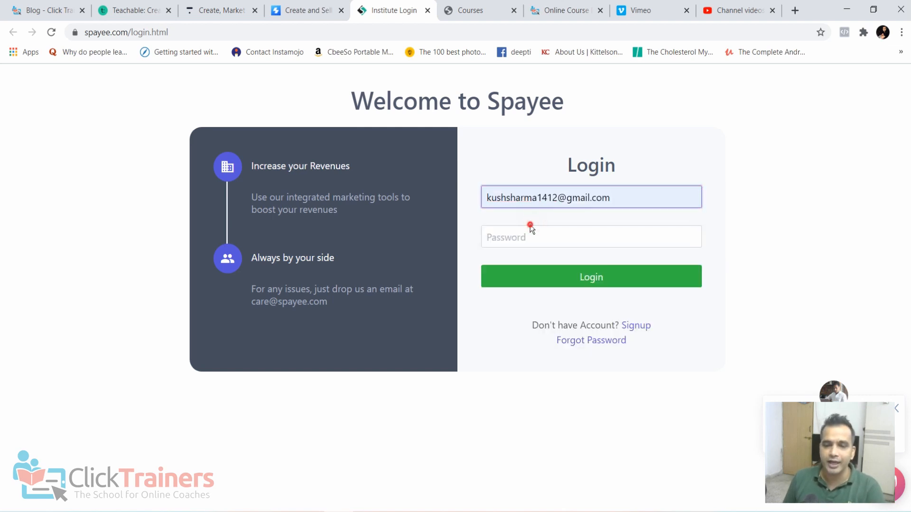
pyautogui.click(533, 231)
pyautogui.write('k')
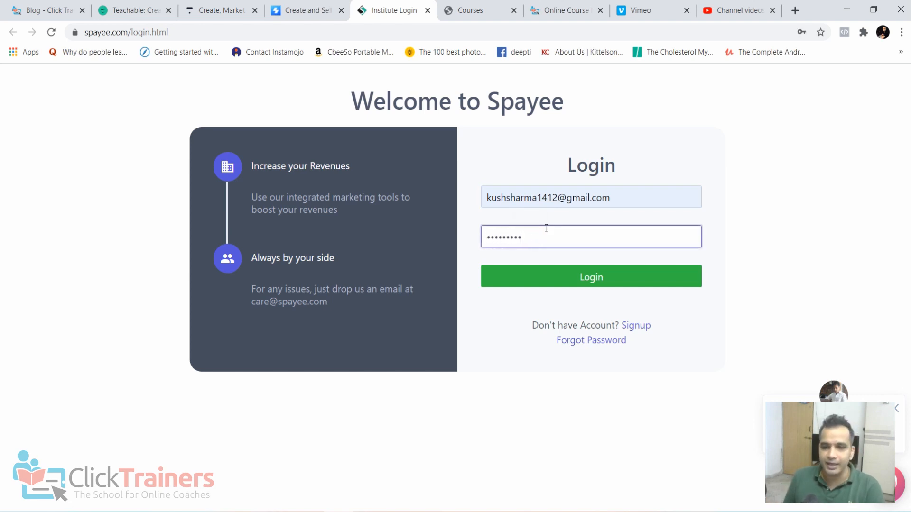
pyautogui.click(541, 280)
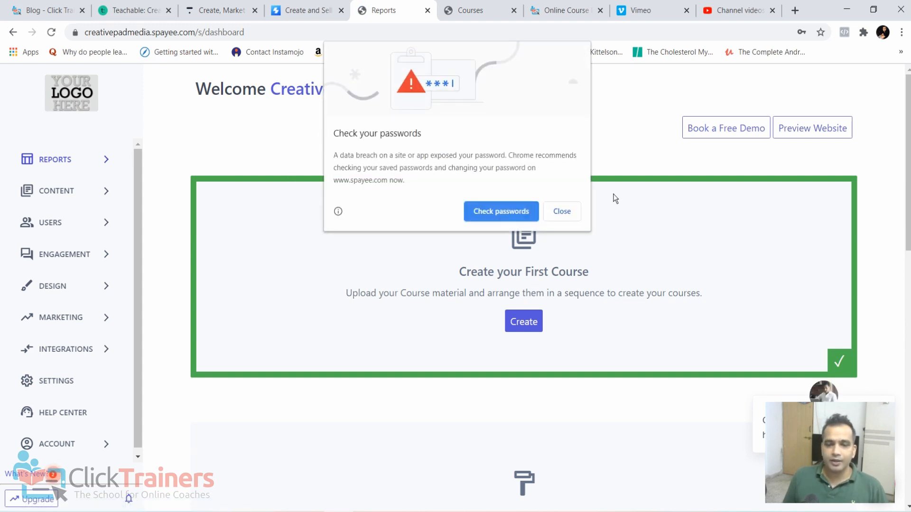
pyautogui.click(563, 211)
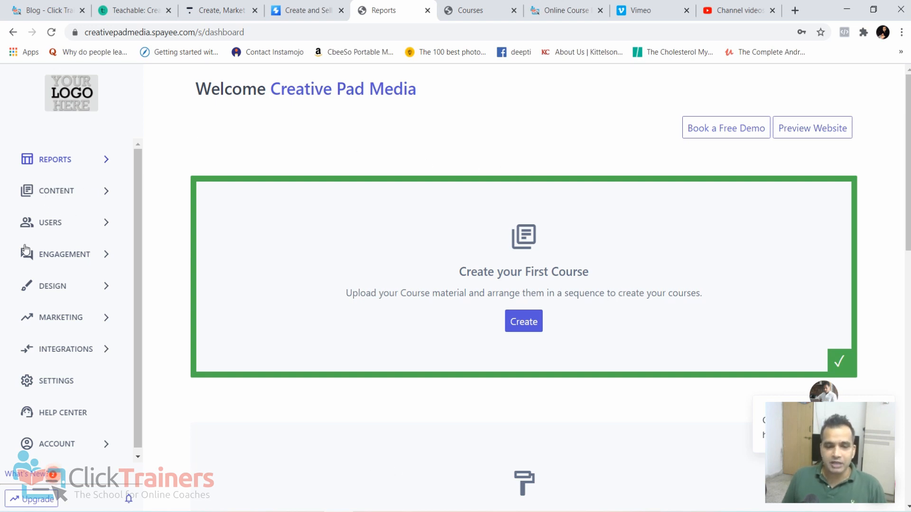
# - Switch back to the student's view in Firefox and look through the modules inside the Online Course Blueprint package
pyautogui.click(366, 511)
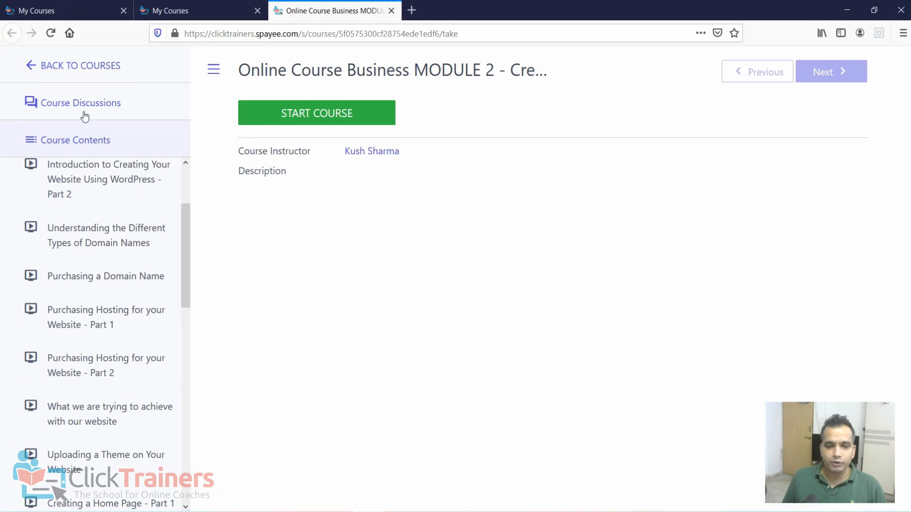
pyautogui.click(49, 66)
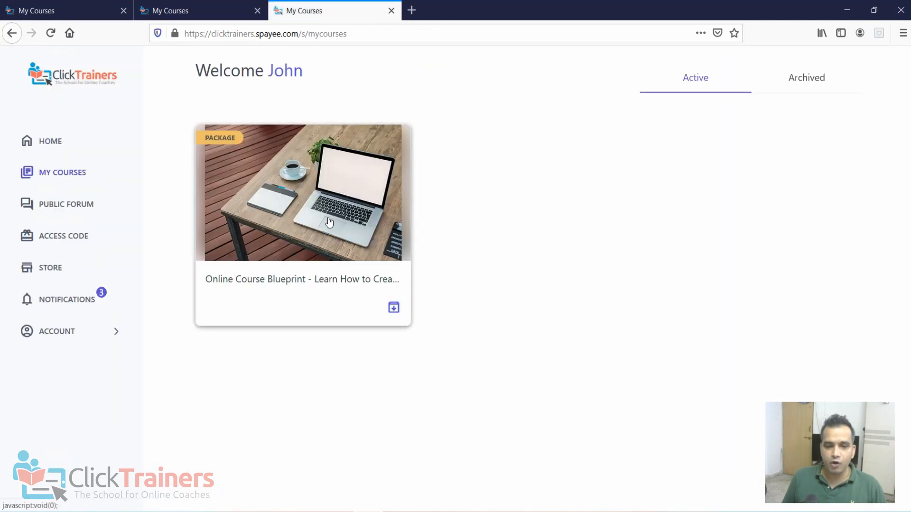
pyautogui.click(293, 204)
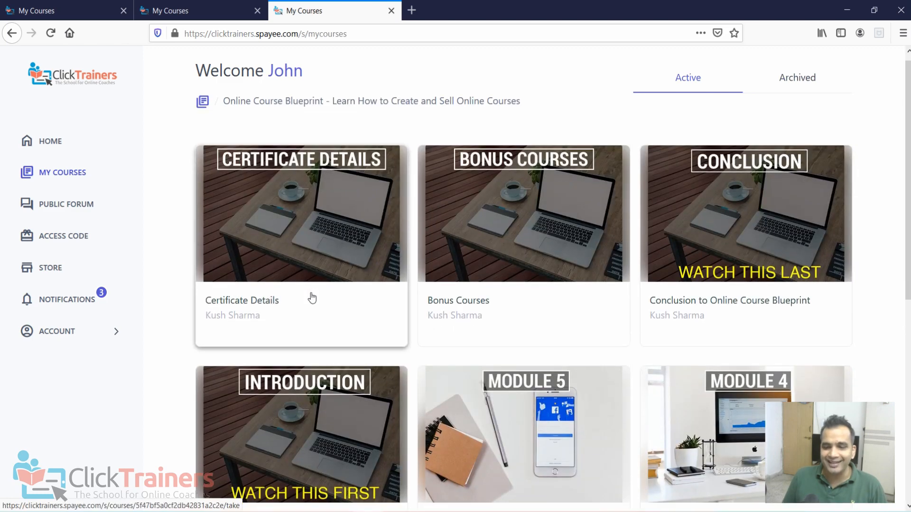
pyautogui.scroll(-6, 311, 298)
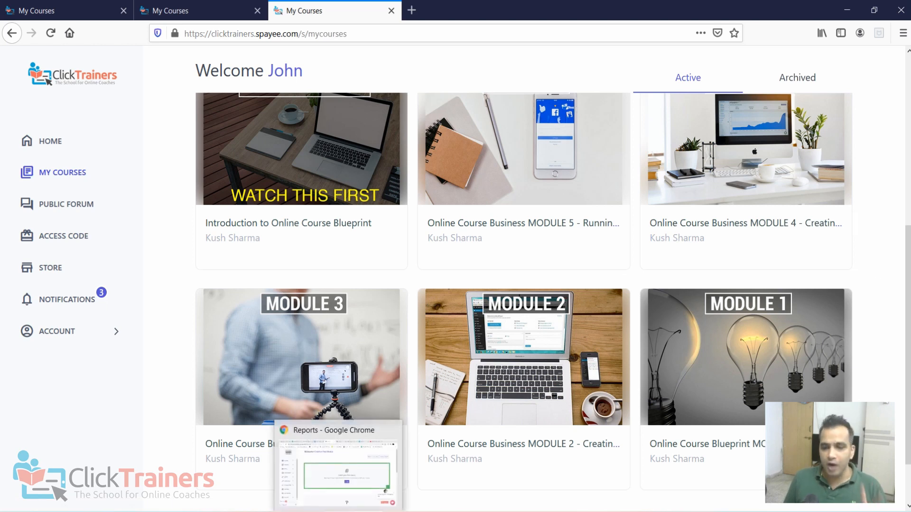
# - Switch to the Spayee dashboard in Chrome and start a new course titled Online Course Blueprint from the courses list
pyautogui.click(337, 511)
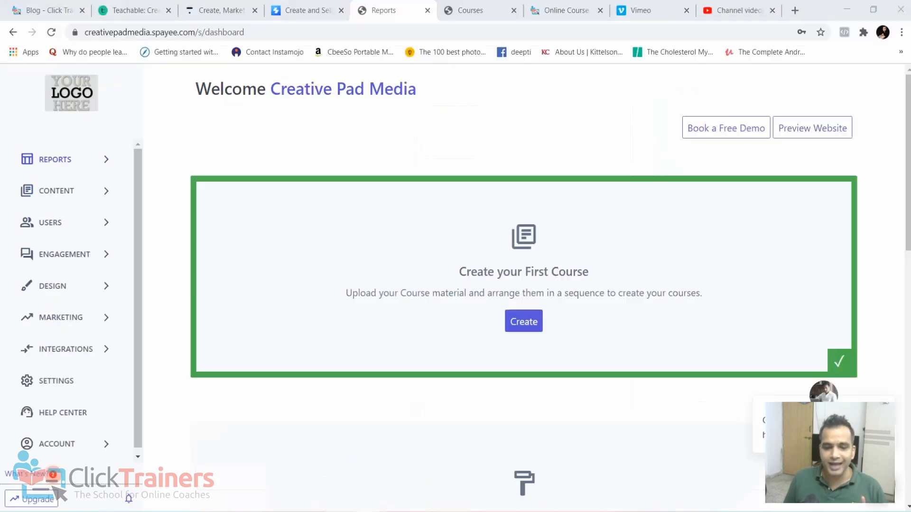
pyautogui.click(70, 192)
pyautogui.click(54, 220)
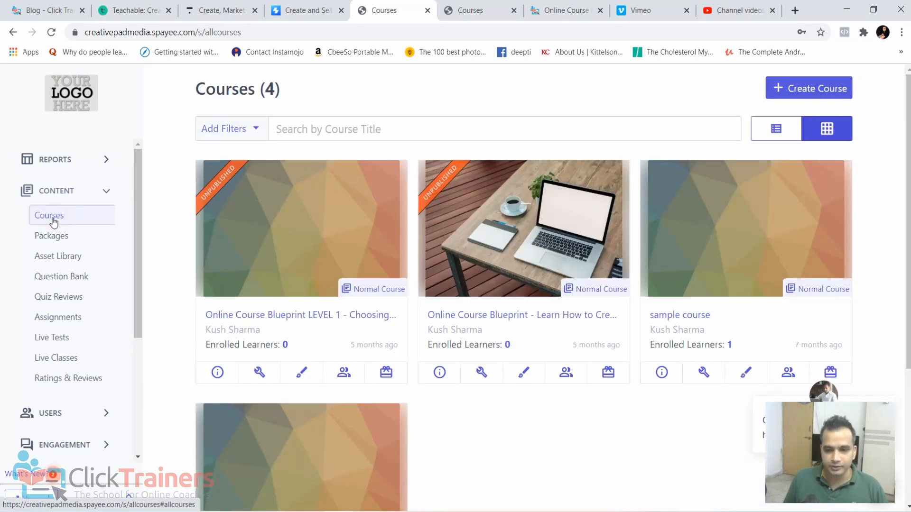
pyautogui.click(795, 90)
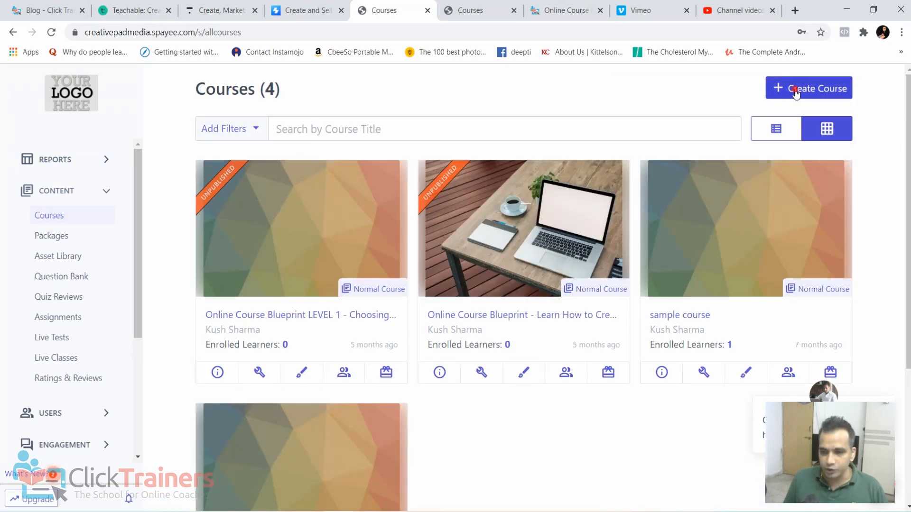
pyautogui.click(369, 174)
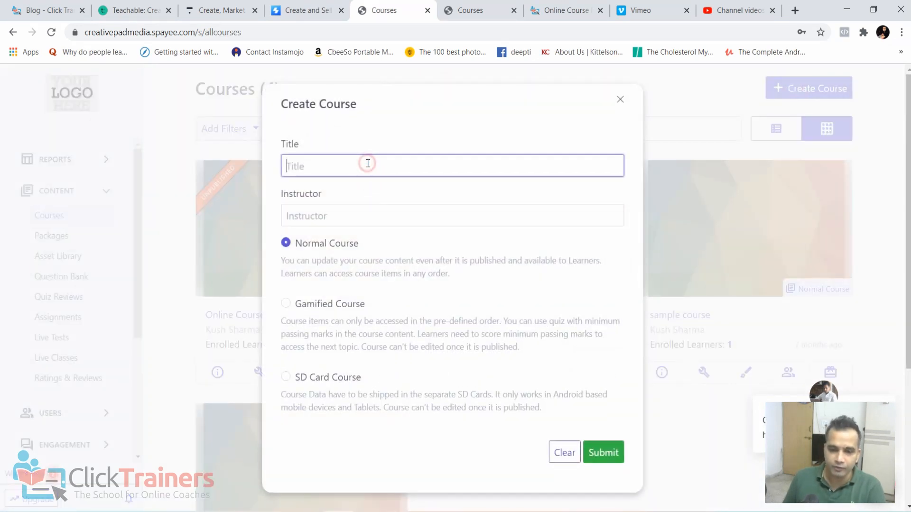
pyautogui.write('Online Cou')
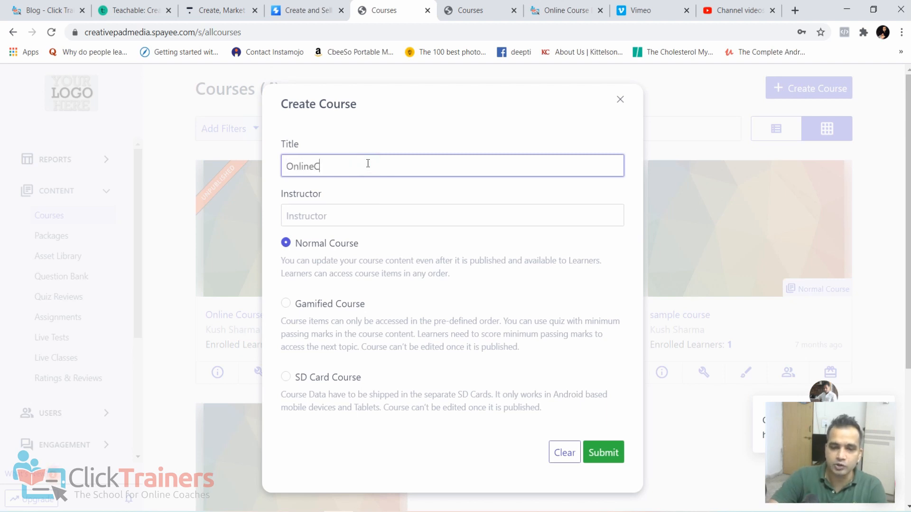
pyautogui.write('rse Blu')
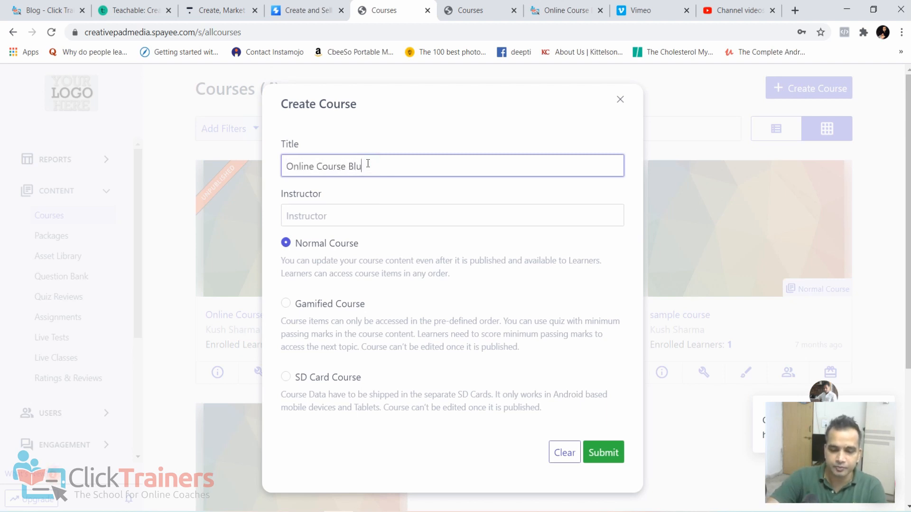
pyautogui.write('eprint')
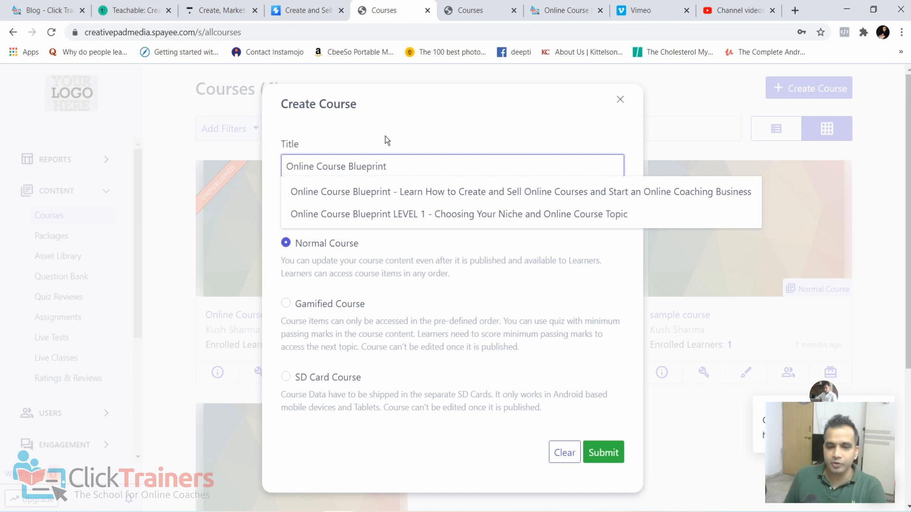
pyautogui.click(385, 139)
# - Enter the instructor's name, create the course as a Normal Course, and open its course builder
pyautogui.click(322, 216)
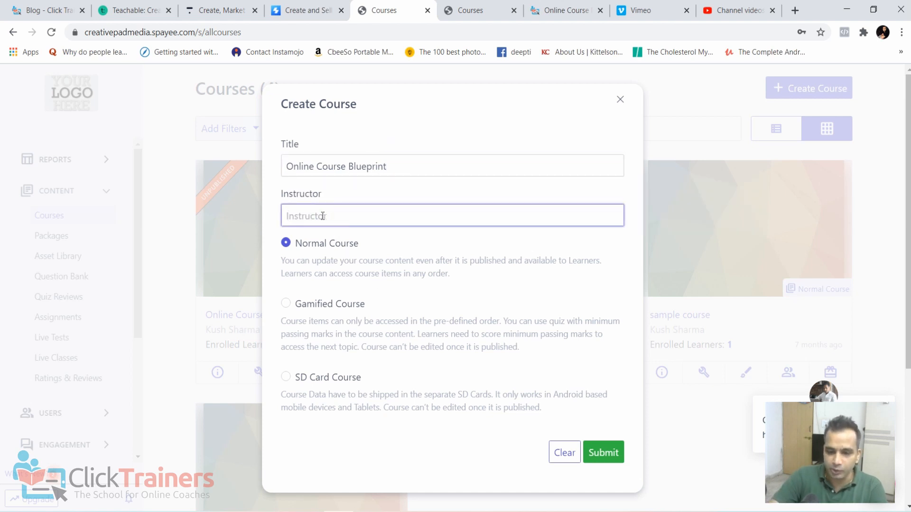
pyautogui.write('Kush Sh')
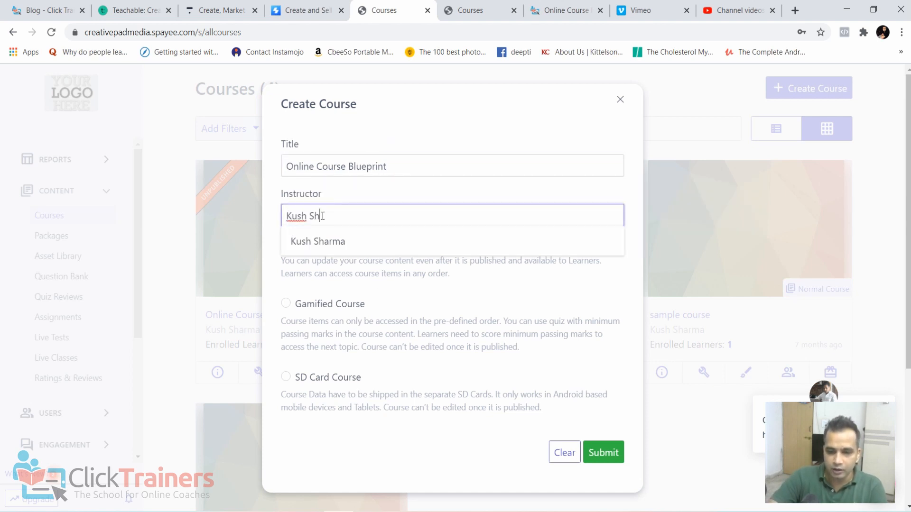
pyautogui.write('arma')
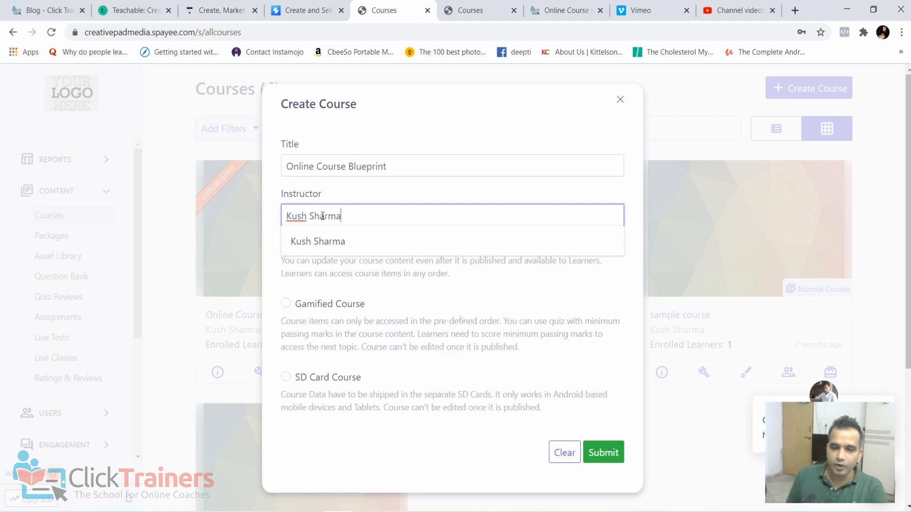
pyautogui.click(448, 161)
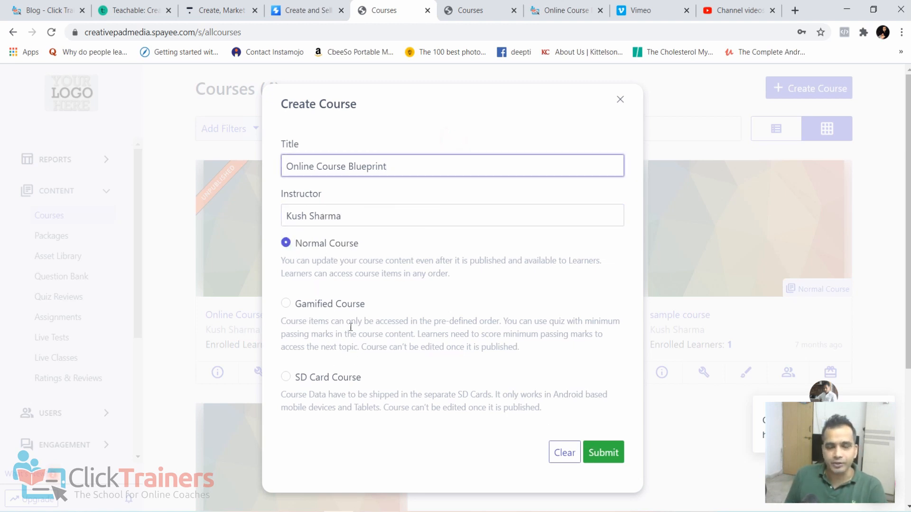
pyautogui.click(601, 453)
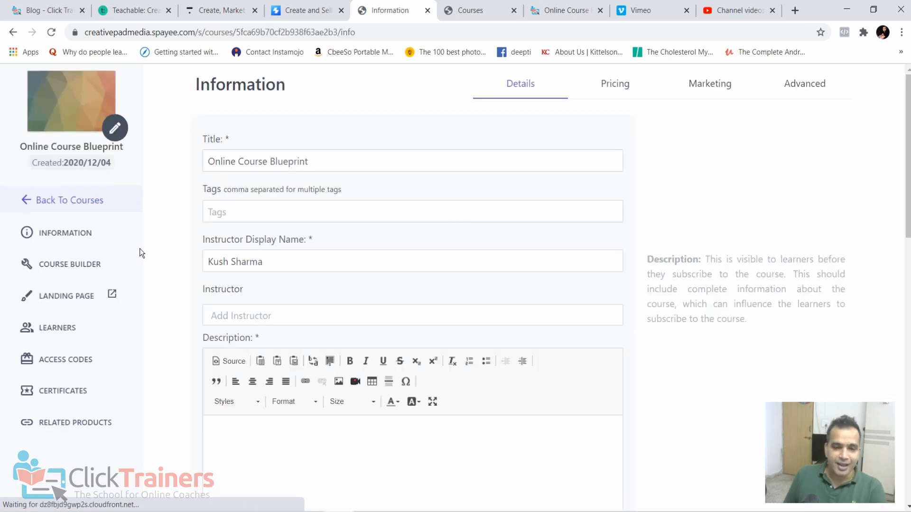
pyautogui.click(84, 271)
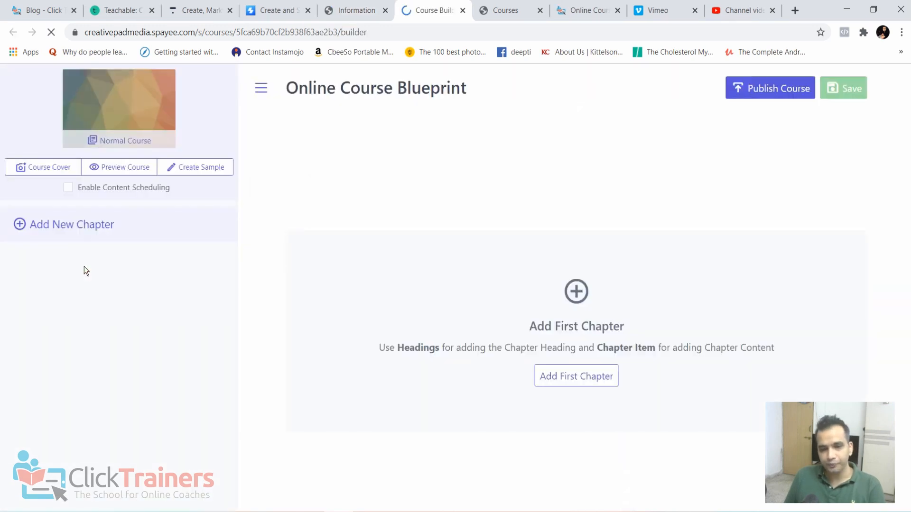
# - Start a new video chapter and copy the YouTube link of the video How to Connect Instamojo Payment Gateway with Zapier from YouTube Studio
pyautogui.click(75, 225)
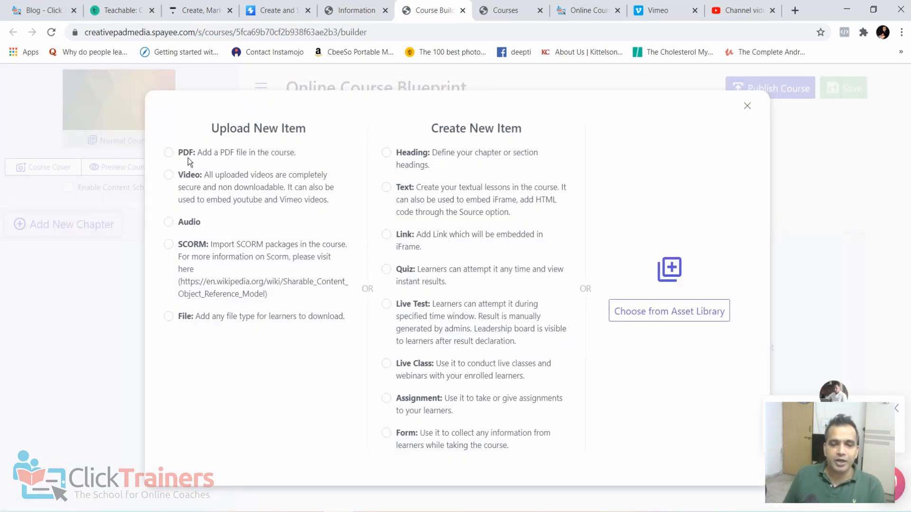
pyautogui.click(218, 185)
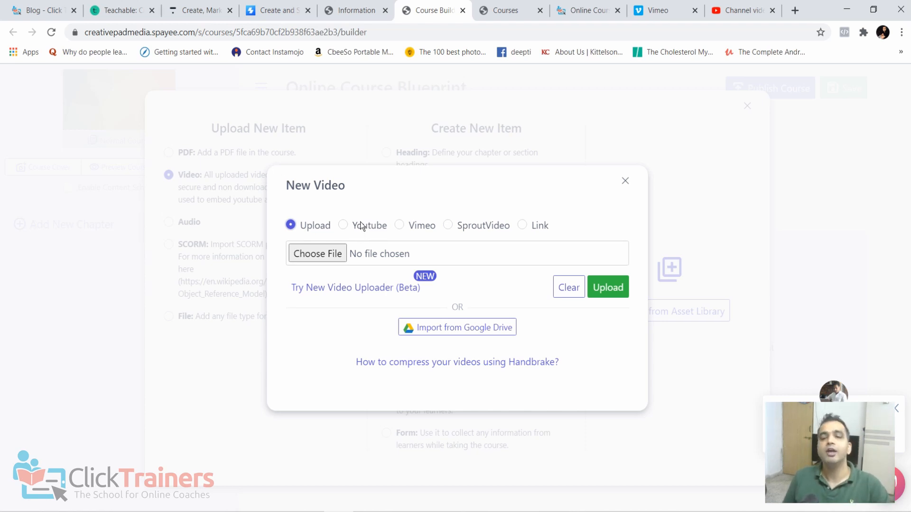
pyautogui.click(740, 10)
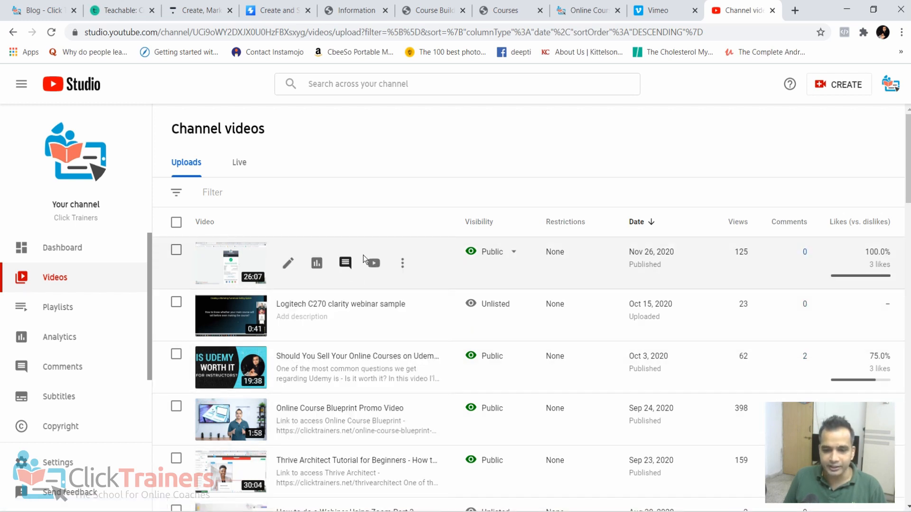
pyautogui.rightClick(373, 263)
pyautogui.click(403, 271)
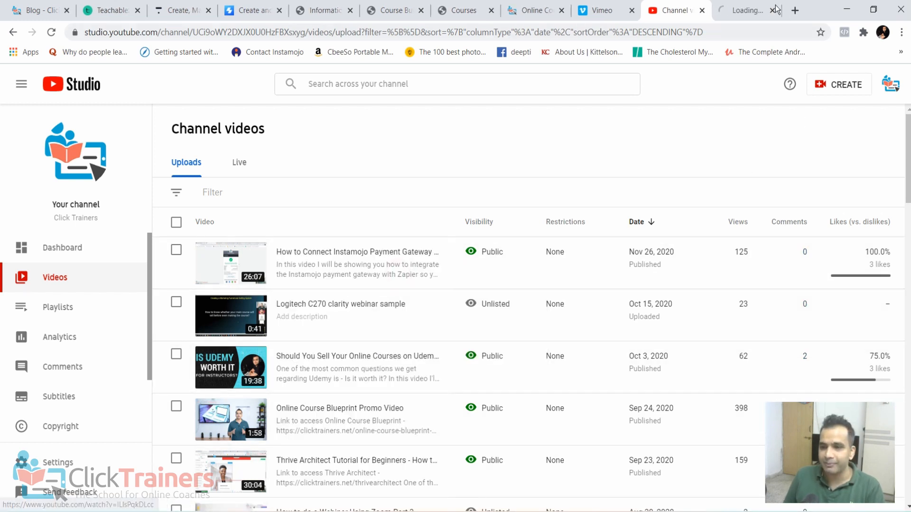
pyautogui.click(759, 10)
pyautogui.click(321, 37)
pyautogui.hotkey('ctrl', 'c')
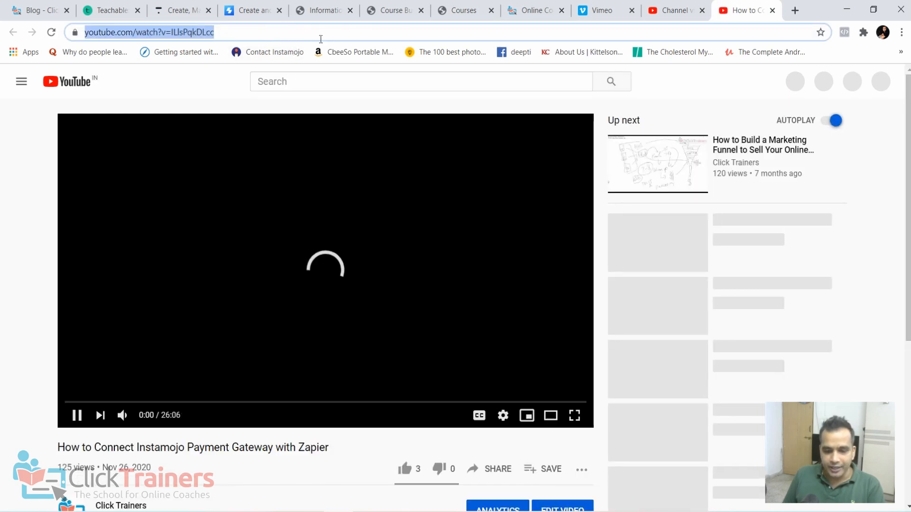
pyautogui.click(772, 10)
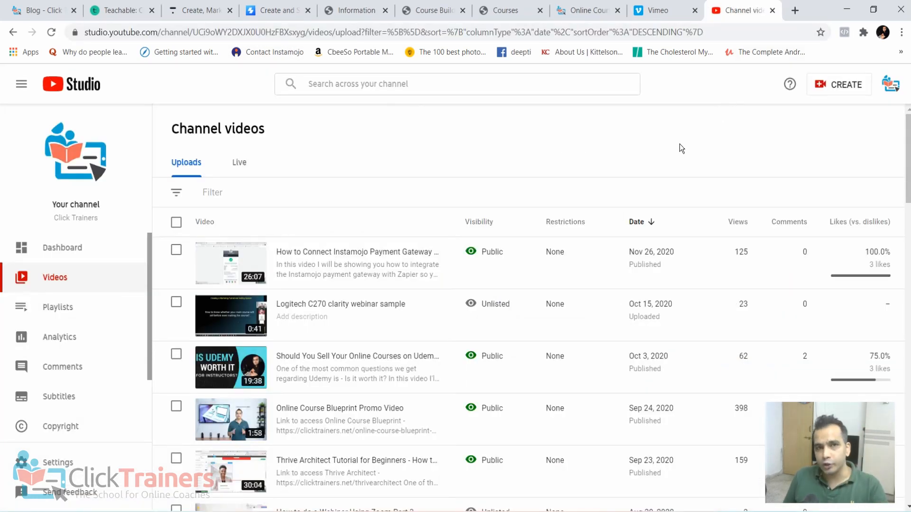
# - Return to the course builder and add the copied link as a YouTube video chapter titled How to Connect Instamojo Payment Gateway with Zapier
pyautogui.click(251, 6)
pyautogui.click(353, 9)
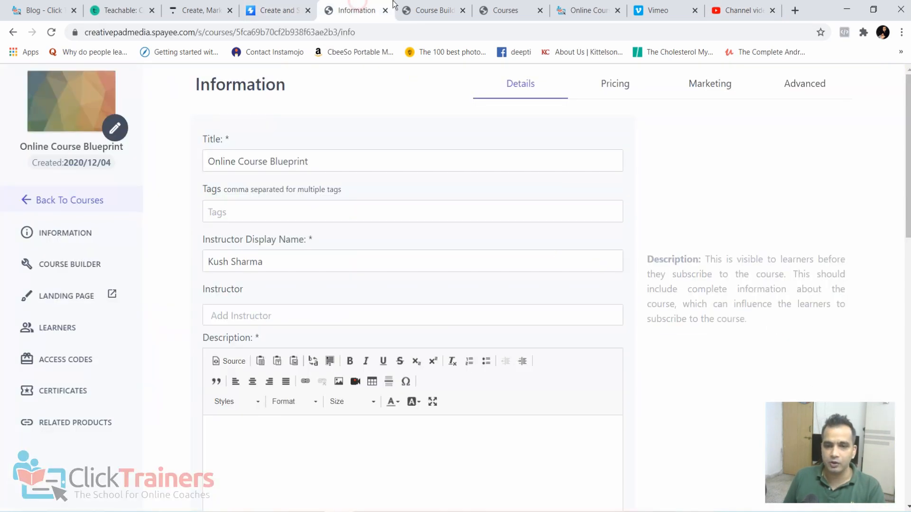
pyautogui.click(419, 6)
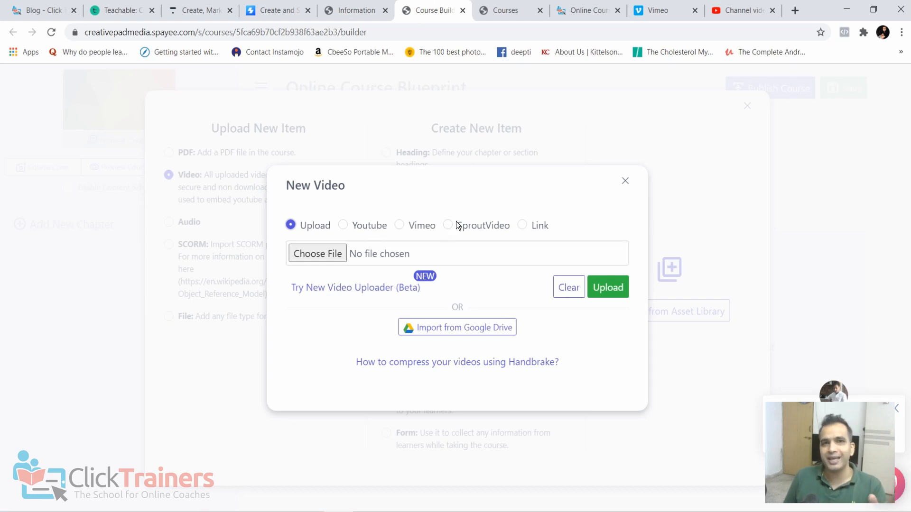
pyautogui.click(345, 226)
pyautogui.click(373, 271)
pyautogui.hotkey('ctrl', 'v')
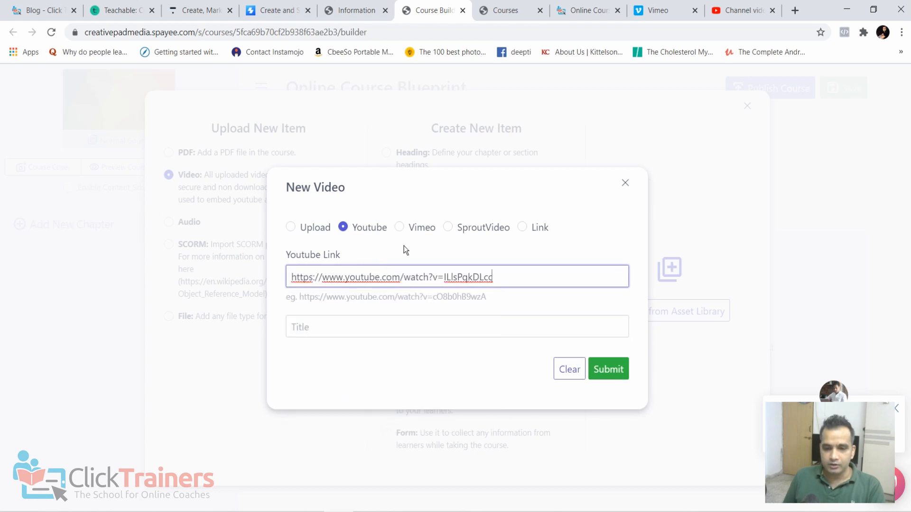
pyautogui.click(403, 362)
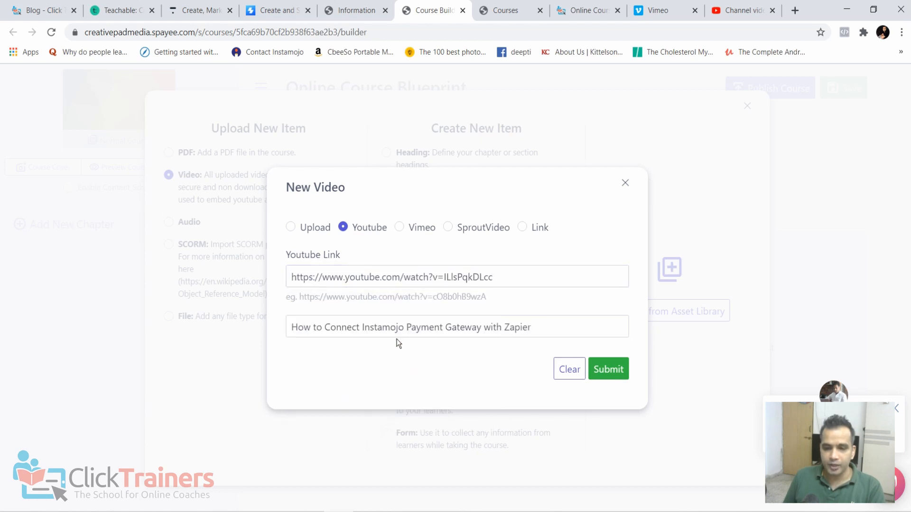
pyautogui.click(613, 372)
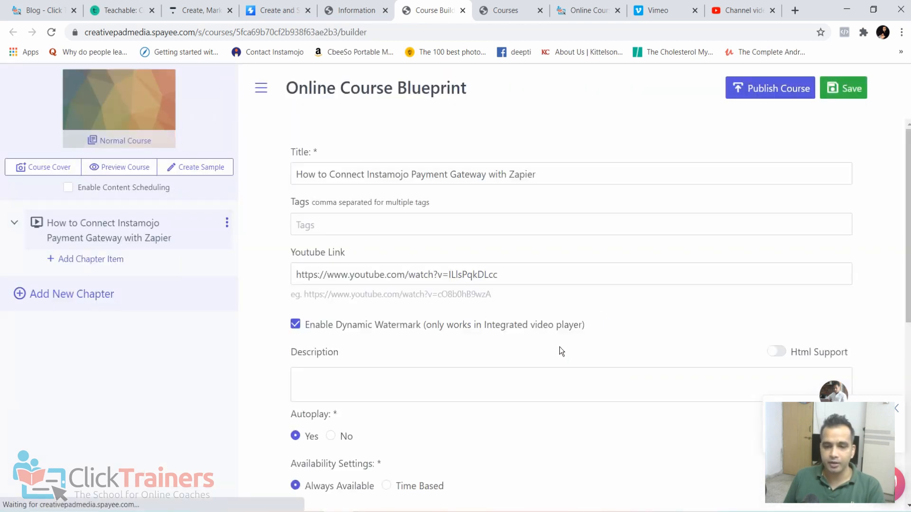
# - Review the new video chapter's settings and save the course
pyautogui.scroll(-7, 560, 346)
pyautogui.scroll(-1, 481, 285)
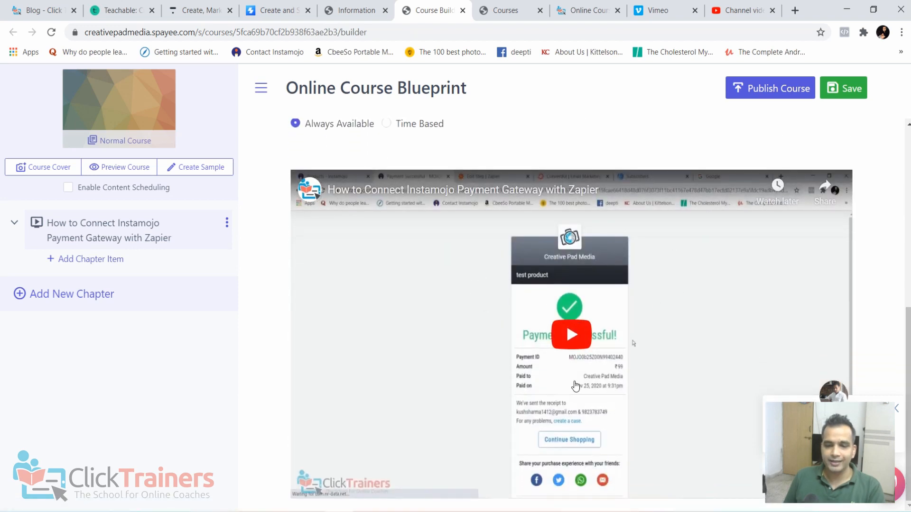
pyautogui.click(854, 95)
pyautogui.click(597, 300)
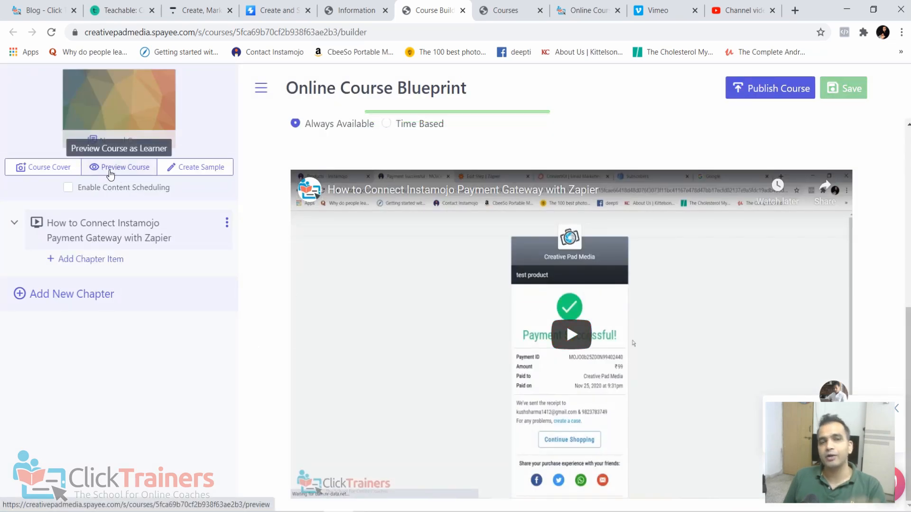
# - Preview the course as a learner, pause the embedded video, and check the options its player offers
pyautogui.click(110, 172)
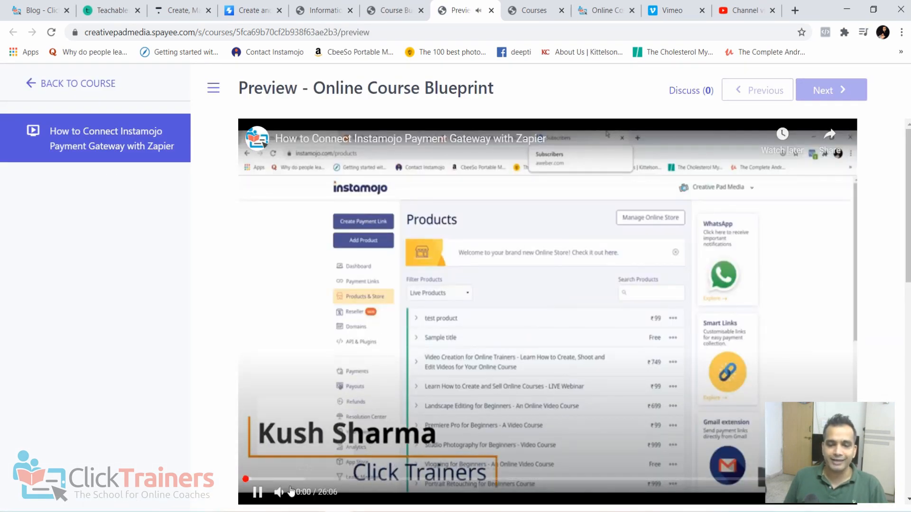
pyautogui.click(258, 493)
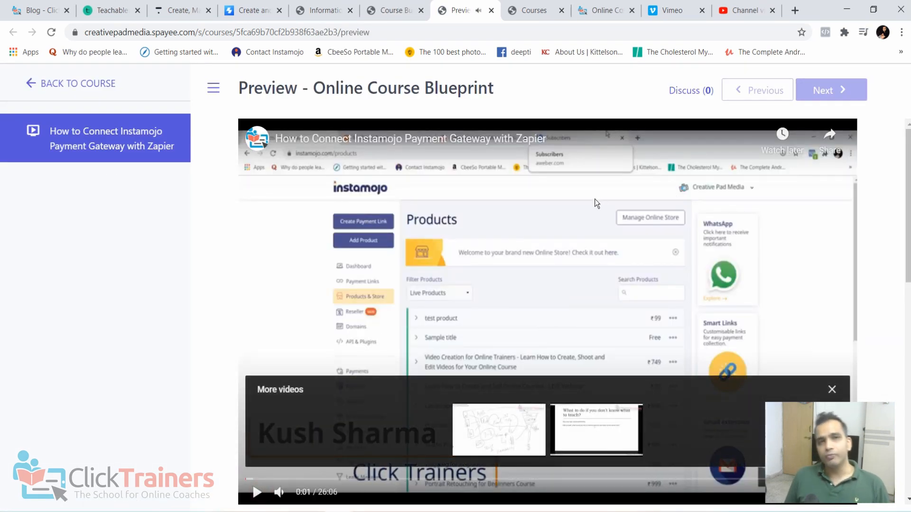
pyautogui.rightClick(556, 195)
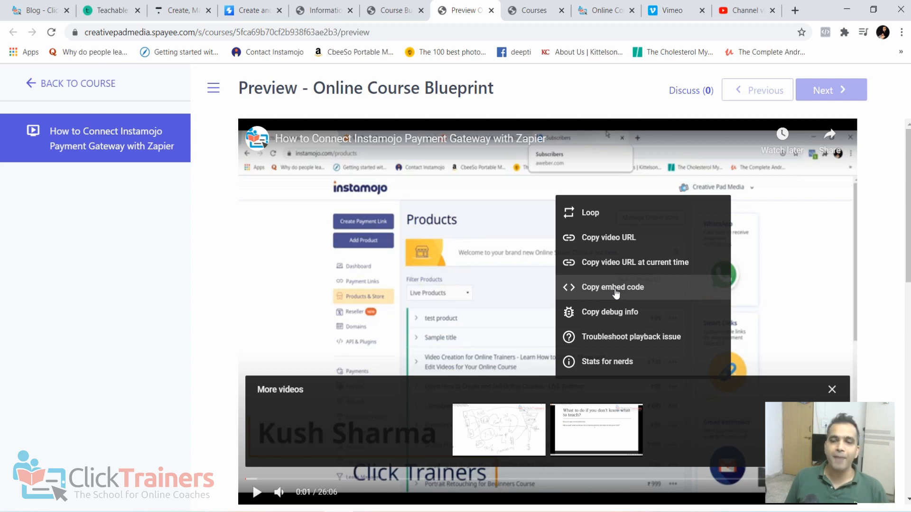
# - Reopen the course builder from the course's Information page and start another new video chapter
pyautogui.click(312, 8)
pyautogui.click(391, 10)
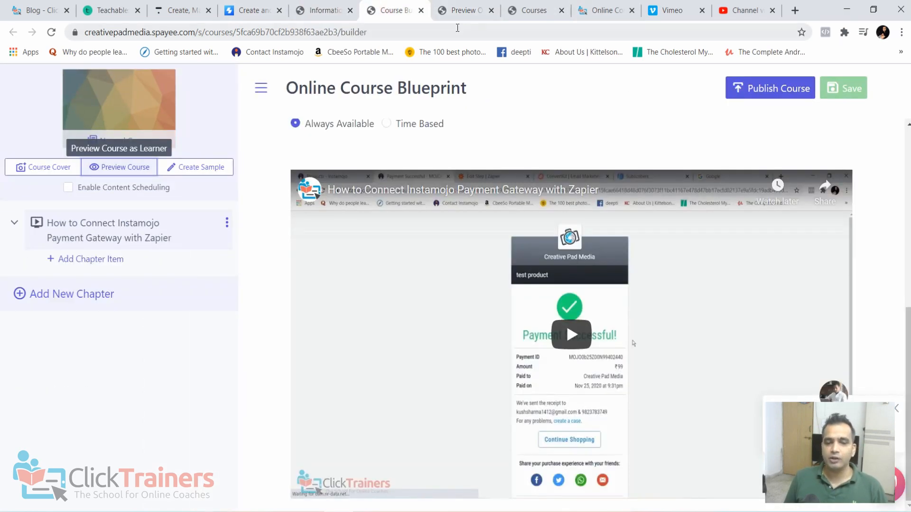
pyautogui.click(320, 10)
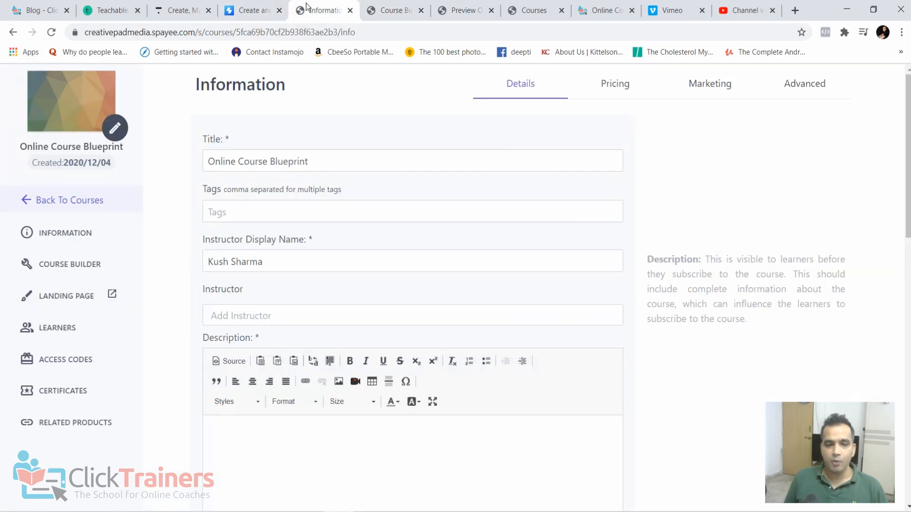
pyautogui.click(71, 265)
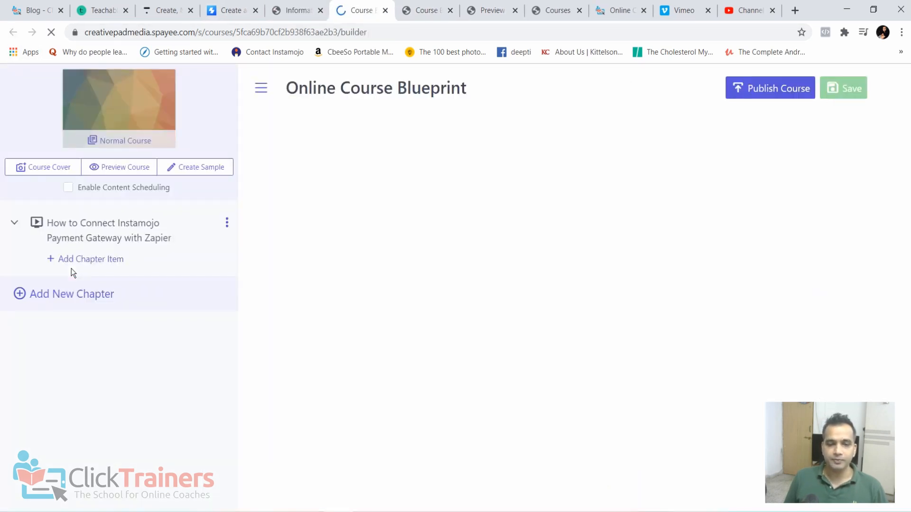
pyautogui.click(101, 294)
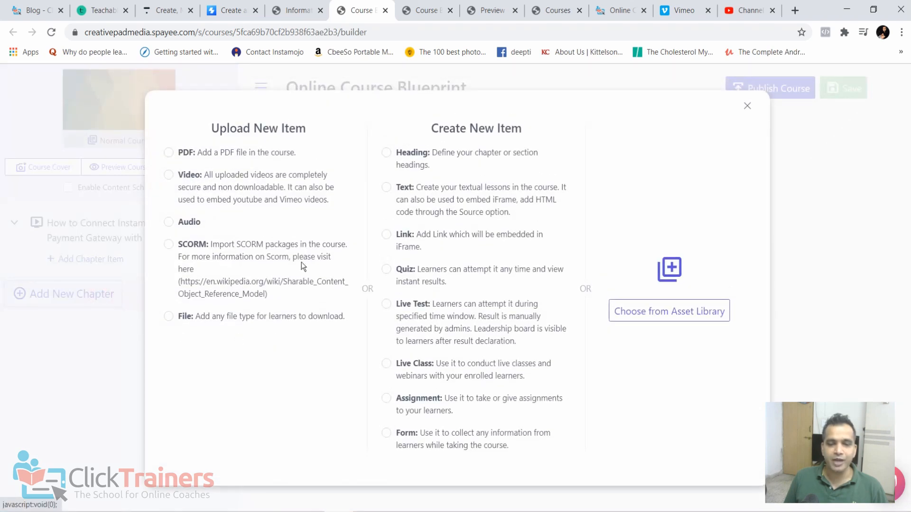
pyautogui.click(206, 180)
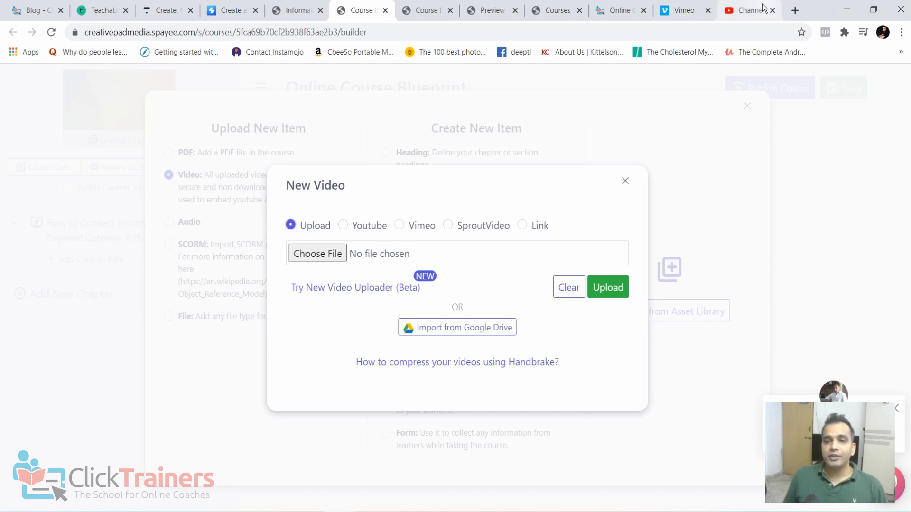
# - Look at the YouTube Studio video list and the Click Trainers blog, and return to the new video dialog
pyautogui.click(749, 10)
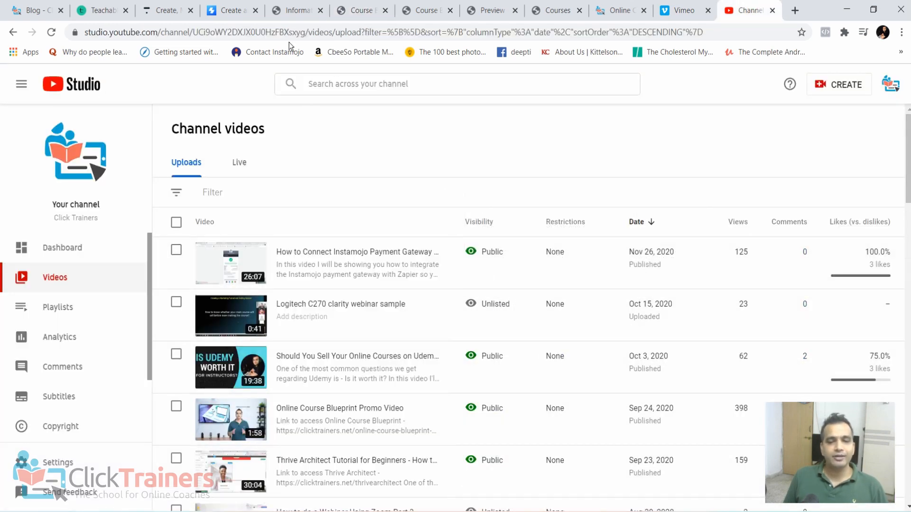
pyautogui.click(46, 6)
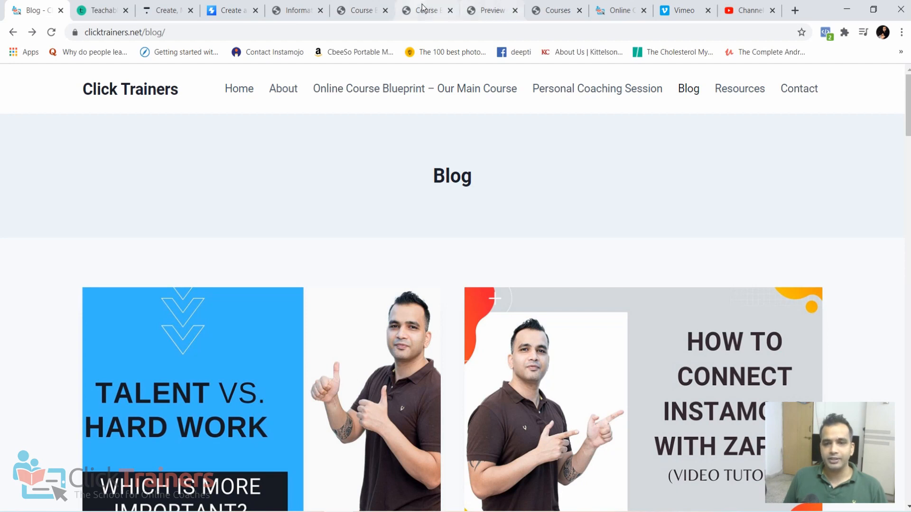
pyautogui.click(358, 6)
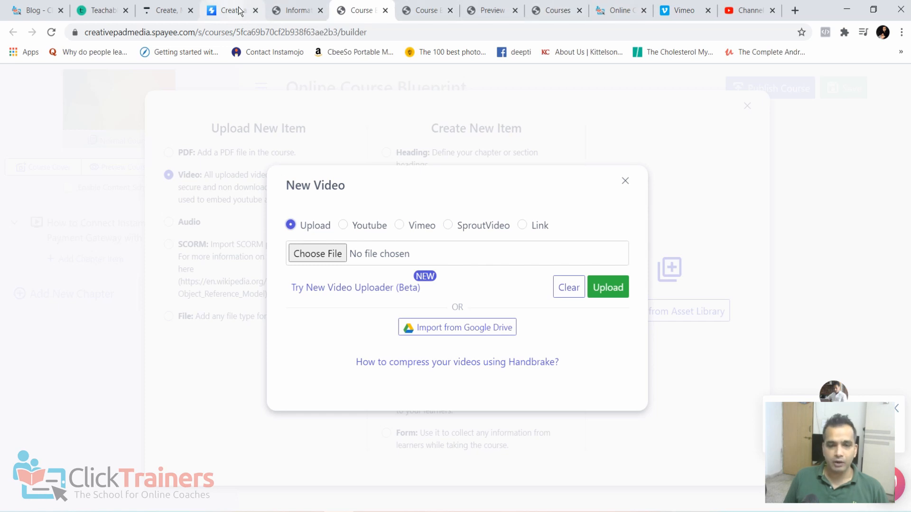
# - Examine the plans and prices on Vimeo's upgrade page
pyautogui.click(686, 16)
pyautogui.scroll(2, 286, 169)
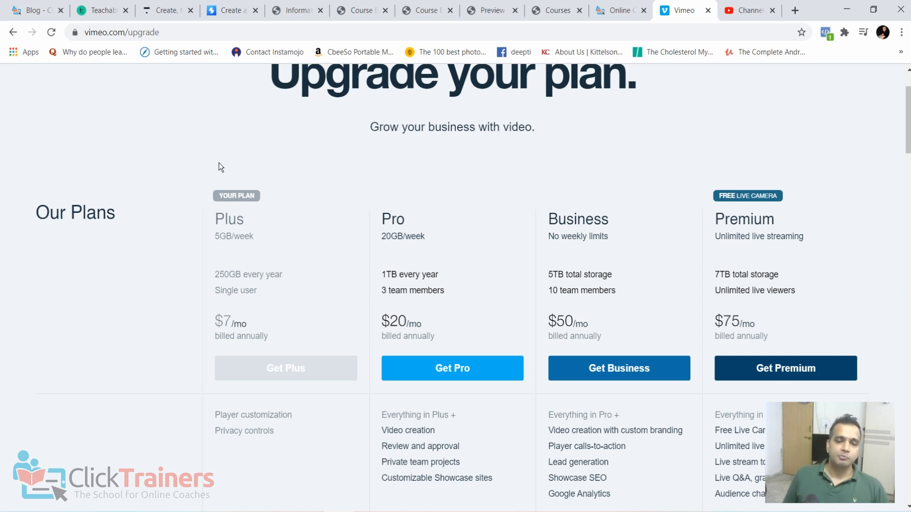
pyautogui.scroll(2, 290, 123)
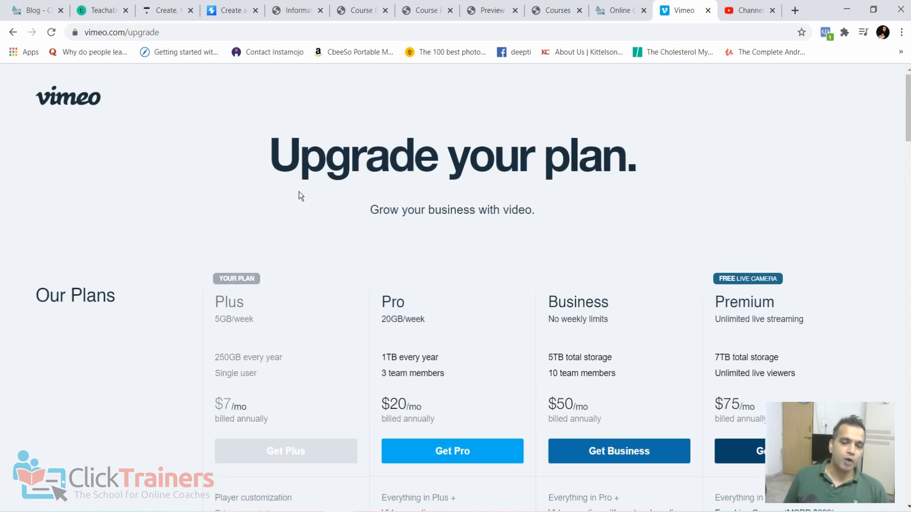
pyautogui.scroll(-2, 299, 191)
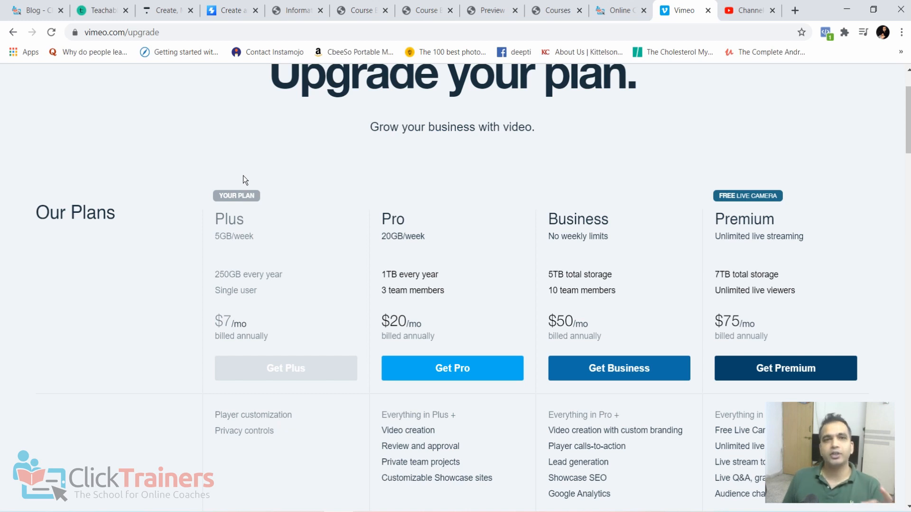
# - Show the Vimeo link option for a new video in the course builder, and close the dialogs without adding anything
pyautogui.click(232, 7)
pyautogui.click(276, 9)
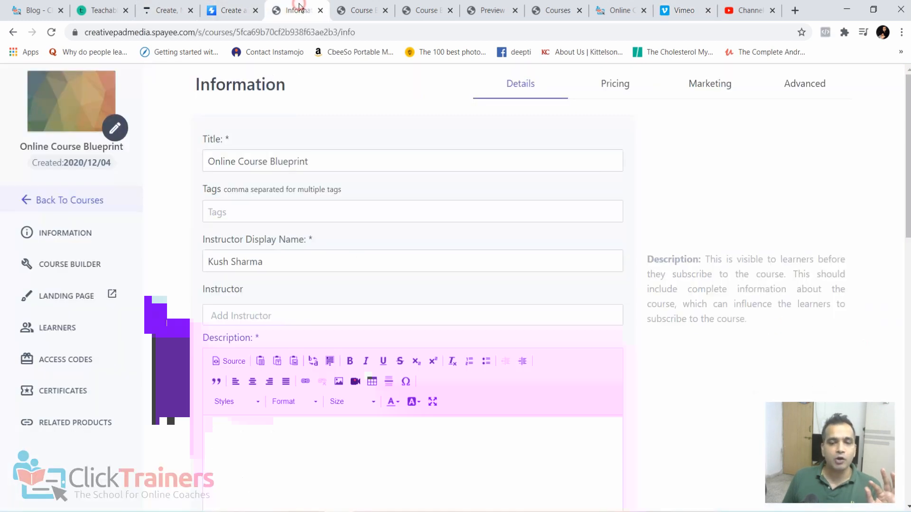
pyautogui.click(361, 10)
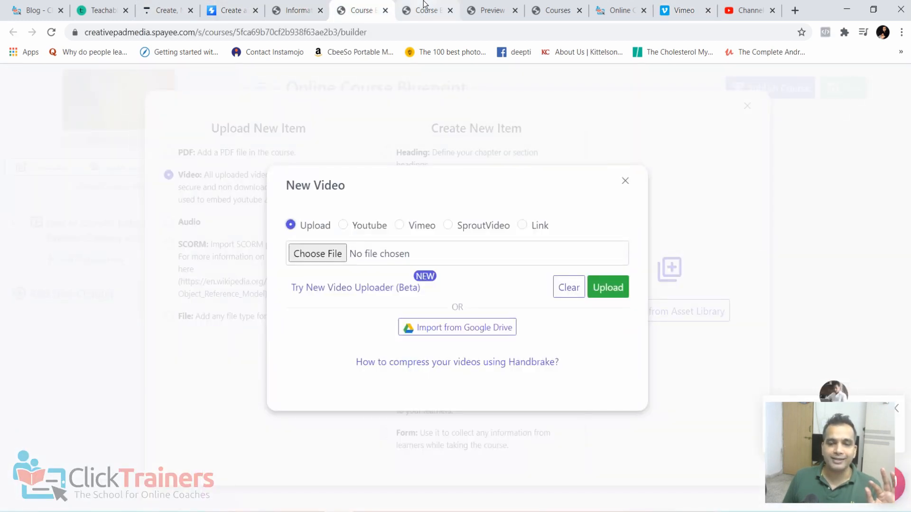
pyautogui.click(405, 227)
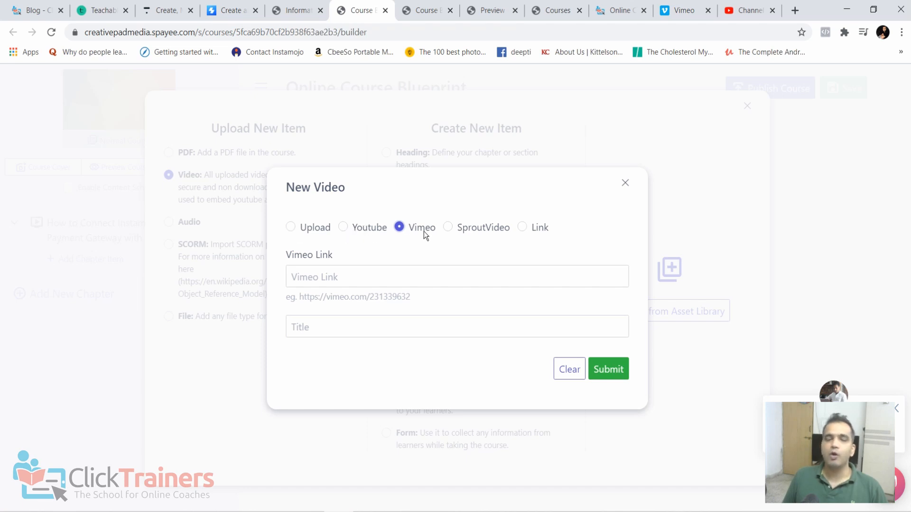
pyautogui.click(625, 183)
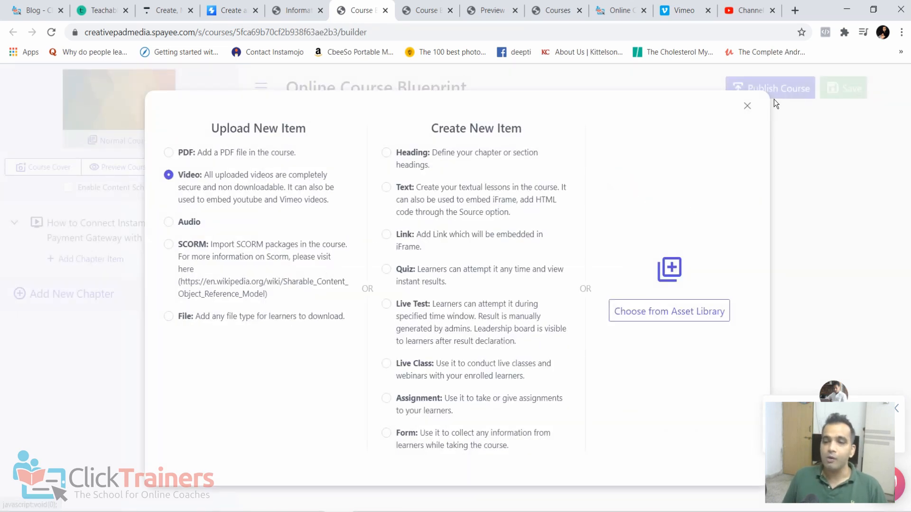
pyautogui.click(747, 106)
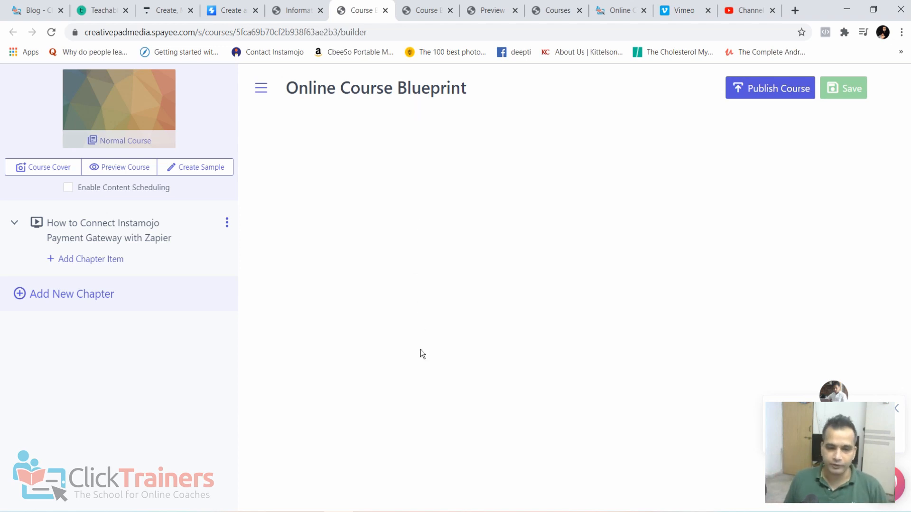
# - Start a new chapter in the course builder and copy the link of the Udemy video listed in YouTube Studio
pyautogui.click(75, 295)
pyautogui.click(731, 6)
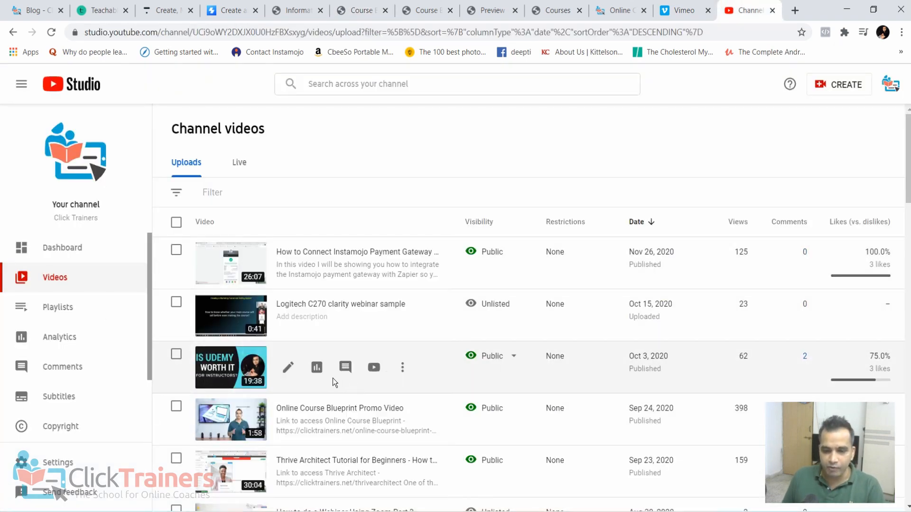
pyautogui.click(374, 368)
pyautogui.click(218, 34)
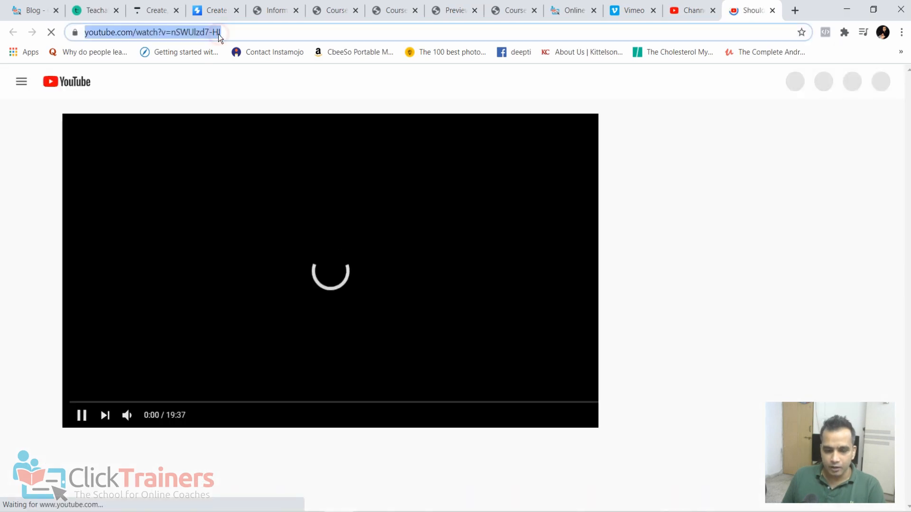
pyautogui.hotkey('ctrl', 'x')
pyautogui.click(772, 10)
# - Return to the course builder and add the copied link as a Youtube video in the new chapter
pyautogui.click(36, 10)
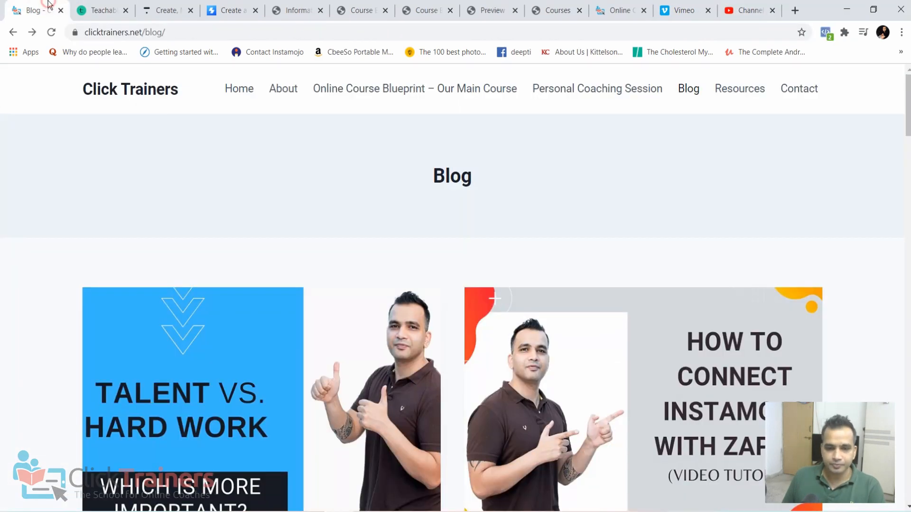
pyautogui.click(98, 10)
pyautogui.click(171, 7)
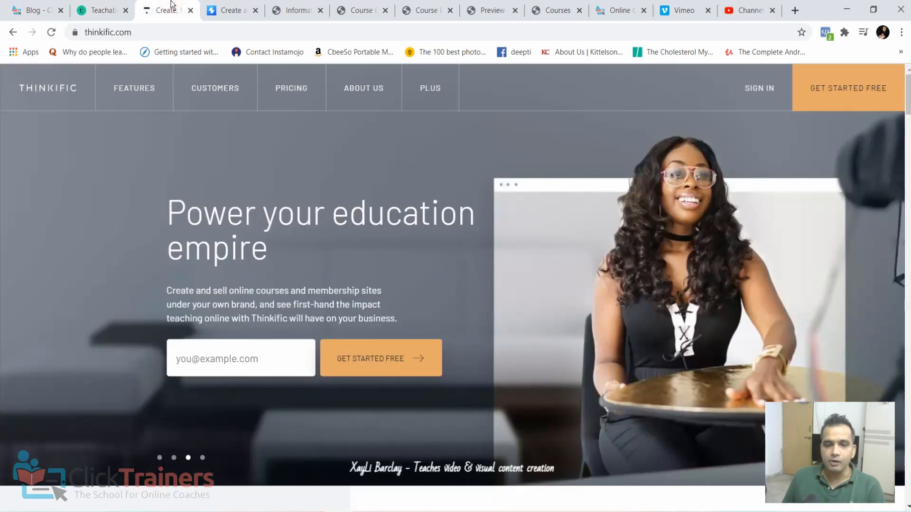
pyautogui.click(228, 10)
pyautogui.click(321, 11)
pyautogui.click(324, 10)
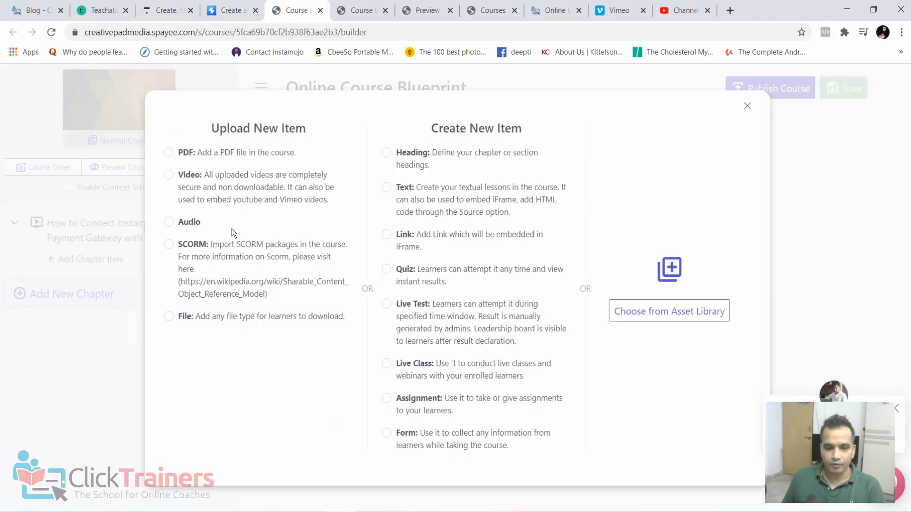
pyautogui.click(199, 175)
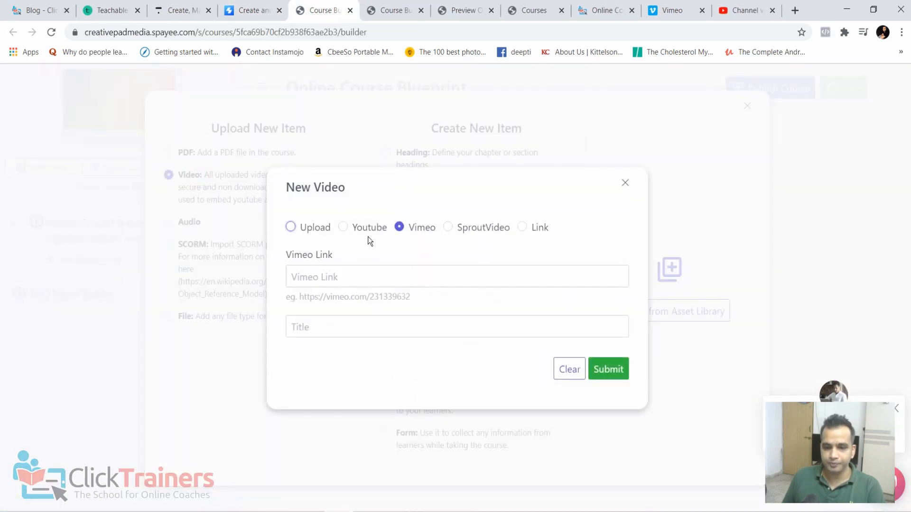
pyautogui.click(361, 226)
pyautogui.click(352, 274)
pyautogui.hotkey('ctrl', 'v')
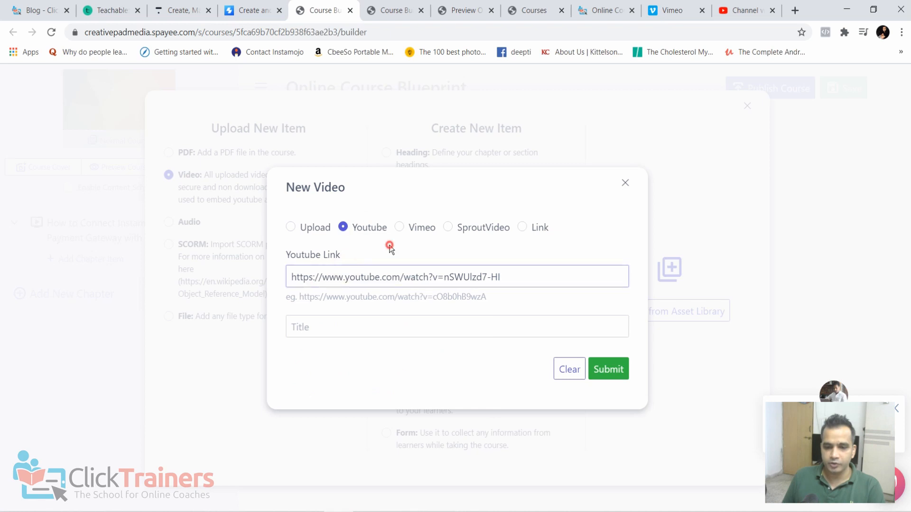
pyautogui.click(621, 374)
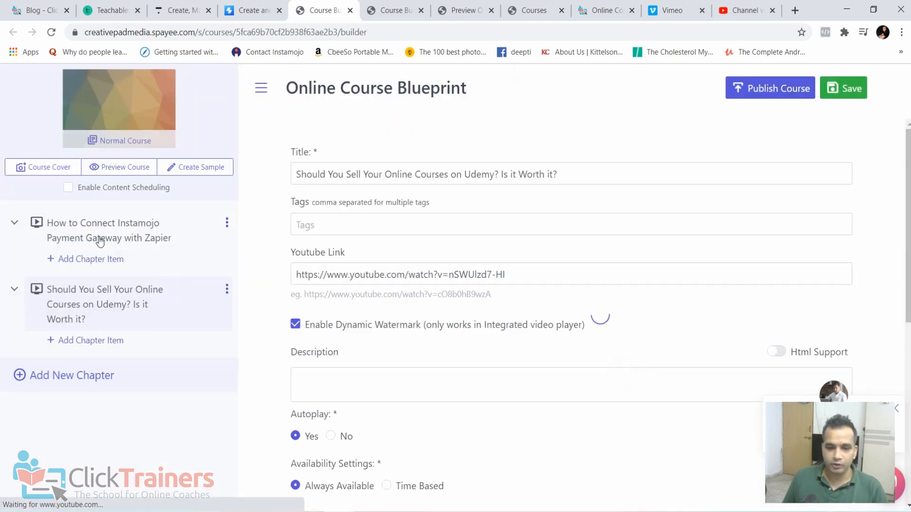
# - Save the course changes, preview the course as a learner, and close the preview
pyautogui.click(835, 93)
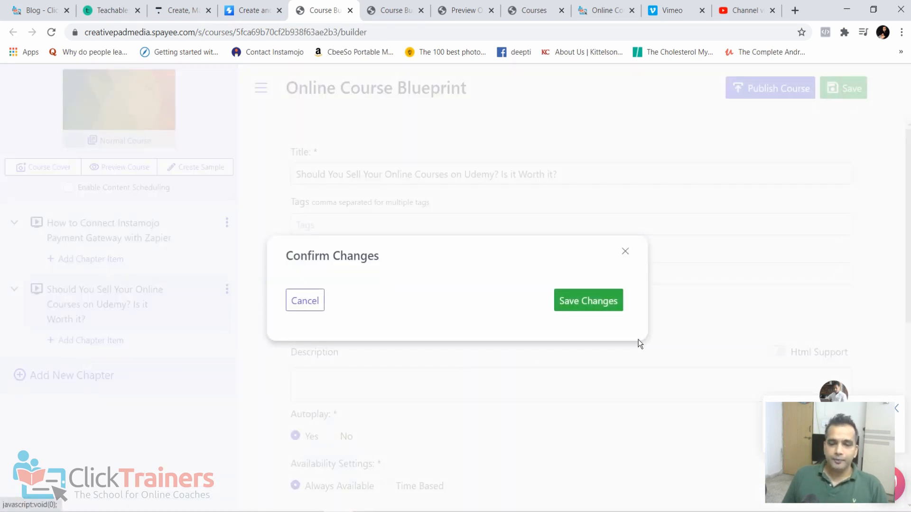
pyautogui.click(612, 304)
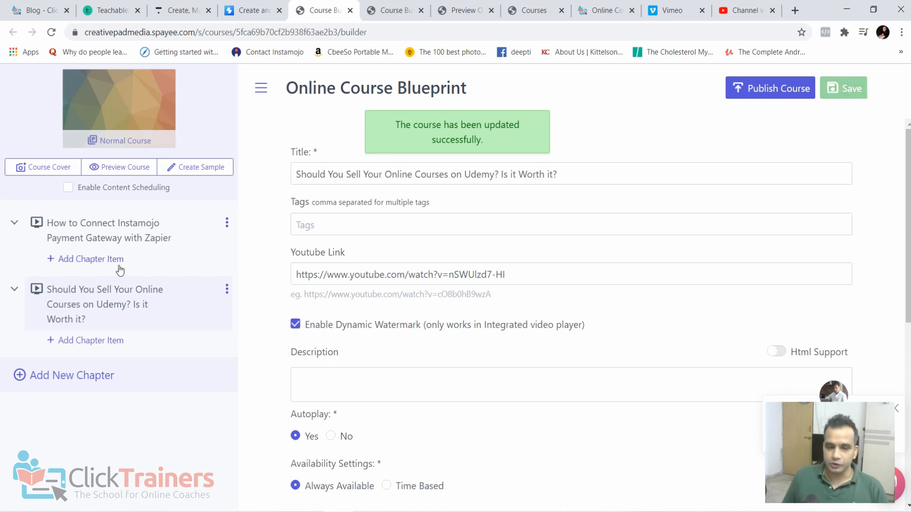
pyautogui.click(122, 167)
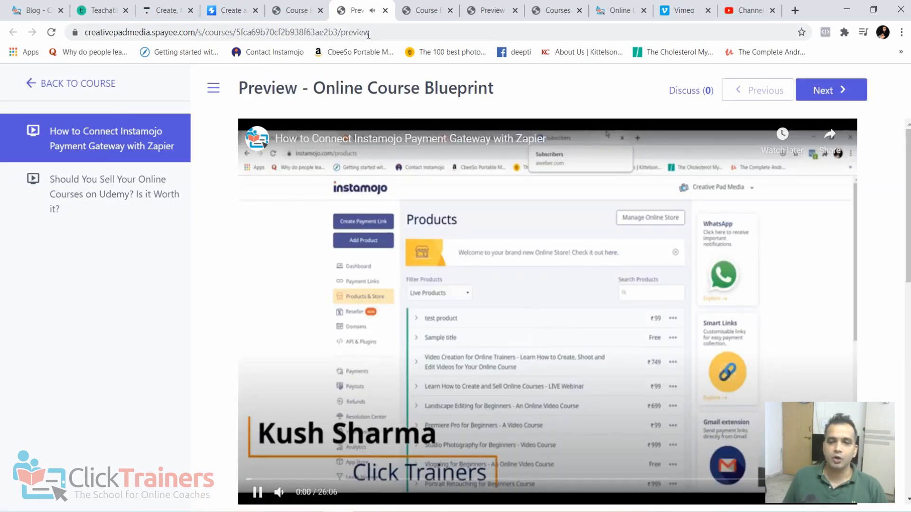
pyautogui.click(385, 10)
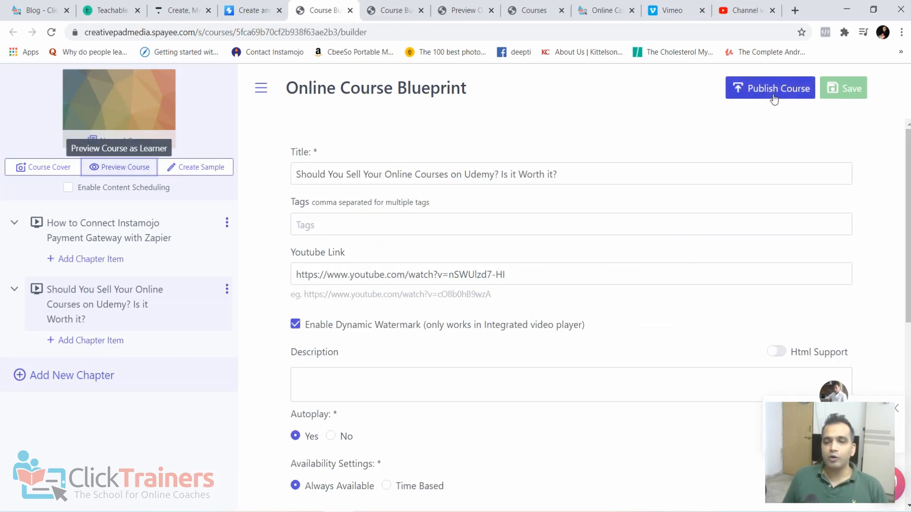
# - Publish the Online Course Blueprint course and open its pricing settings
pyautogui.click(773, 92)
pyautogui.click(441, 323)
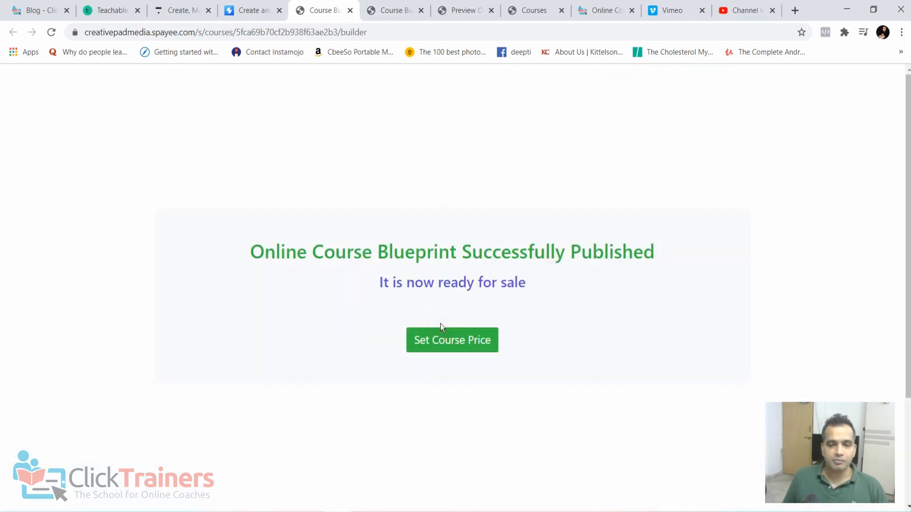
pyautogui.click(455, 351)
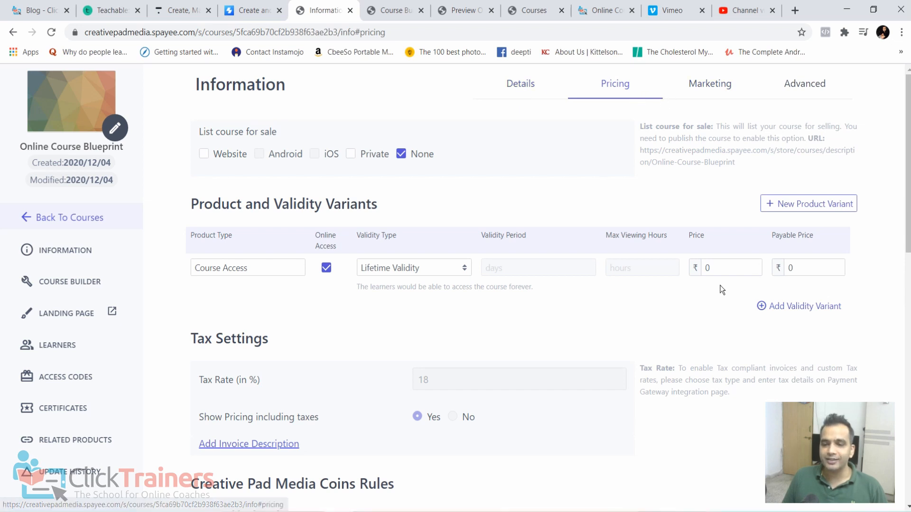
# - Set both the price and the payable price of the lifetime course access to ₹4999
pyautogui.moveTo(720, 271); pyautogui.dragTo(682, 269)
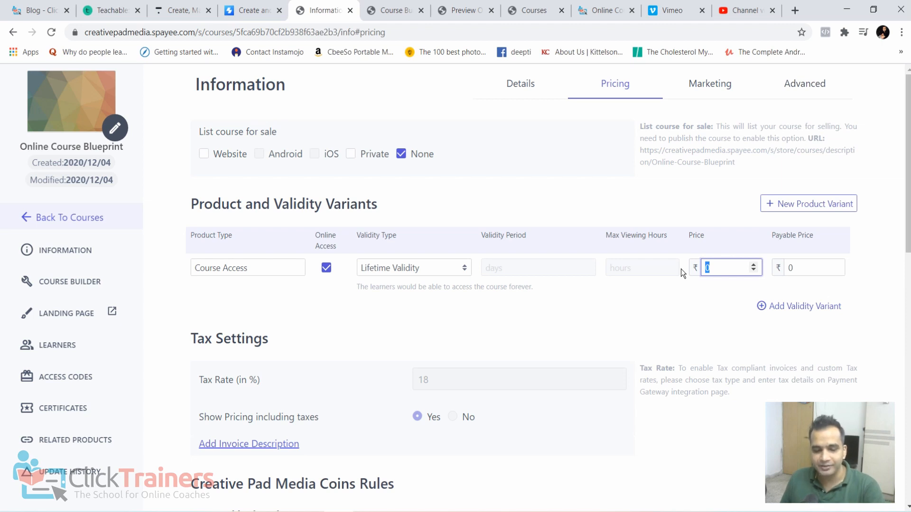
pyautogui.write('4999')
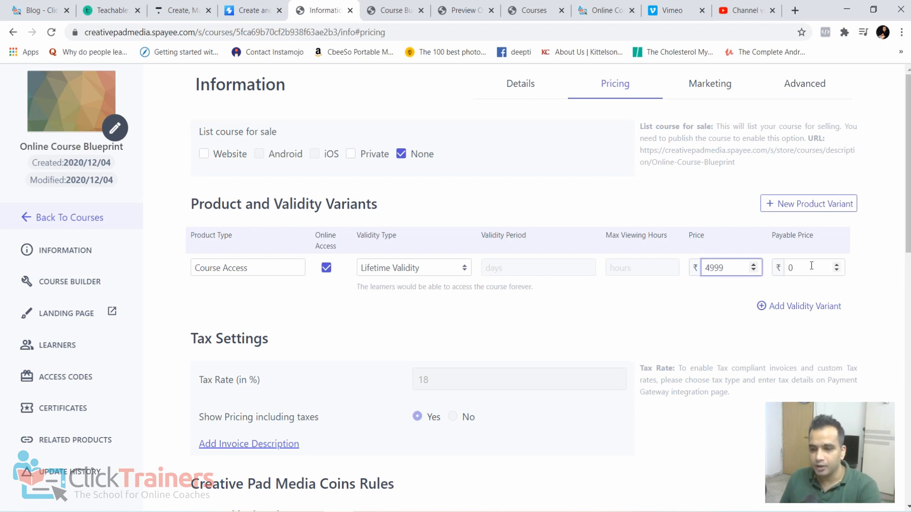
pyautogui.moveTo(811, 267); pyautogui.dragTo(756, 272)
pyautogui.write('4999')
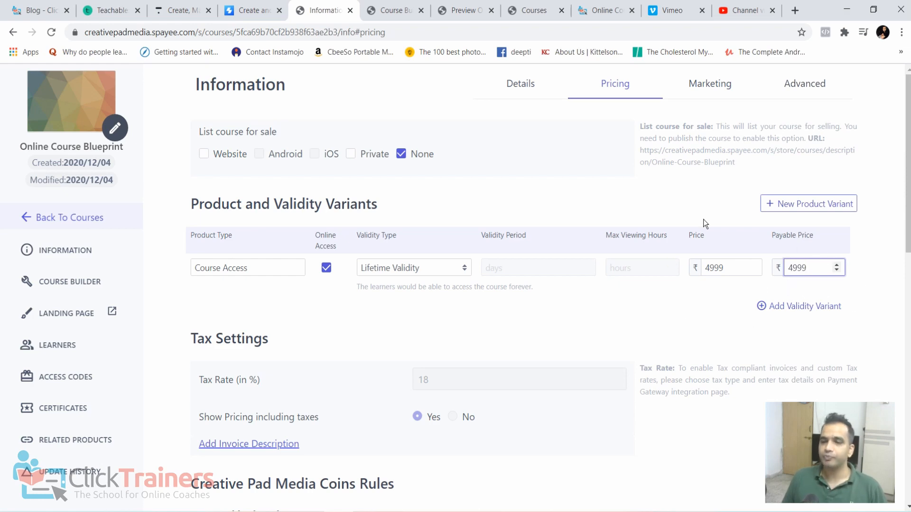
# - Choose Single Course Checkout as the course purchase option and try to submit the pricing settings
pyautogui.scroll(-10, 488, 337)
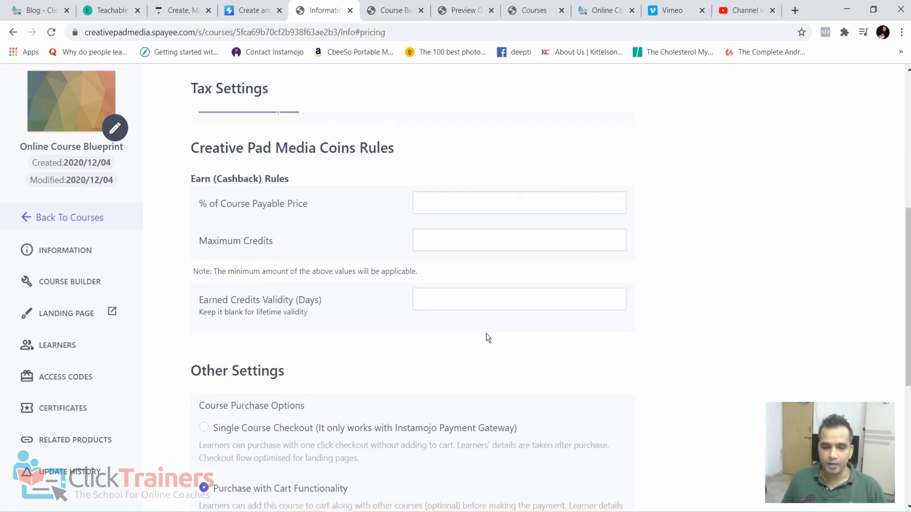
pyautogui.scroll(2, 488, 338)
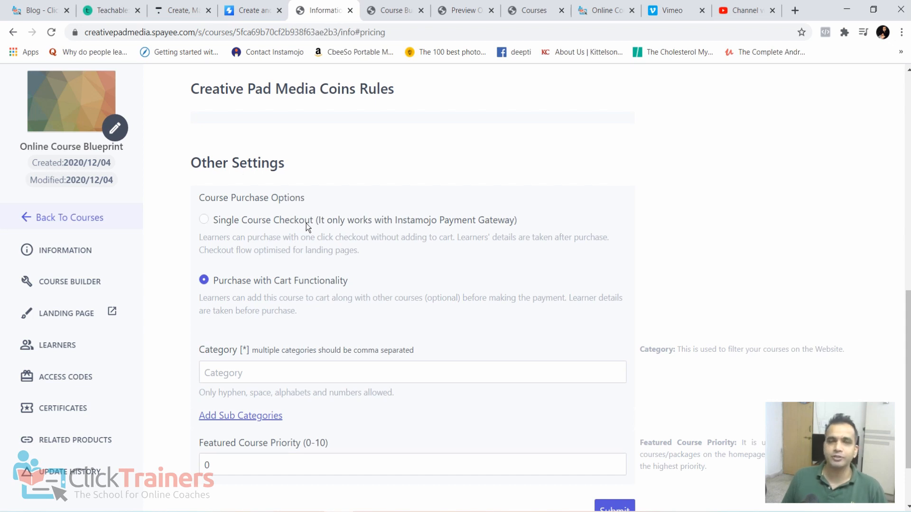
pyautogui.click(251, 227)
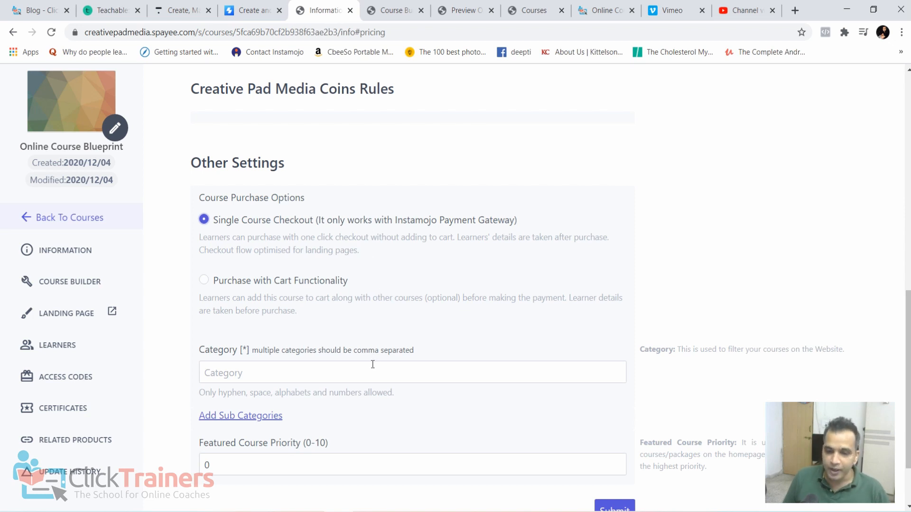
pyautogui.scroll(-2, 372, 363)
pyautogui.click(615, 428)
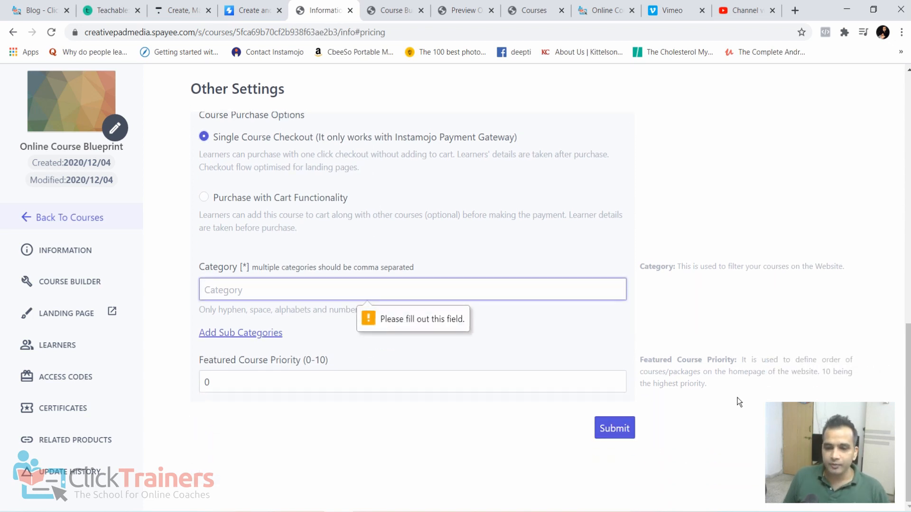
# - Enter "online course creation" as the course category, submit the settings, and accept the notice about listing the course
pyautogui.scroll(5, 738, 401)
pyautogui.scroll(-5, 712, 393)
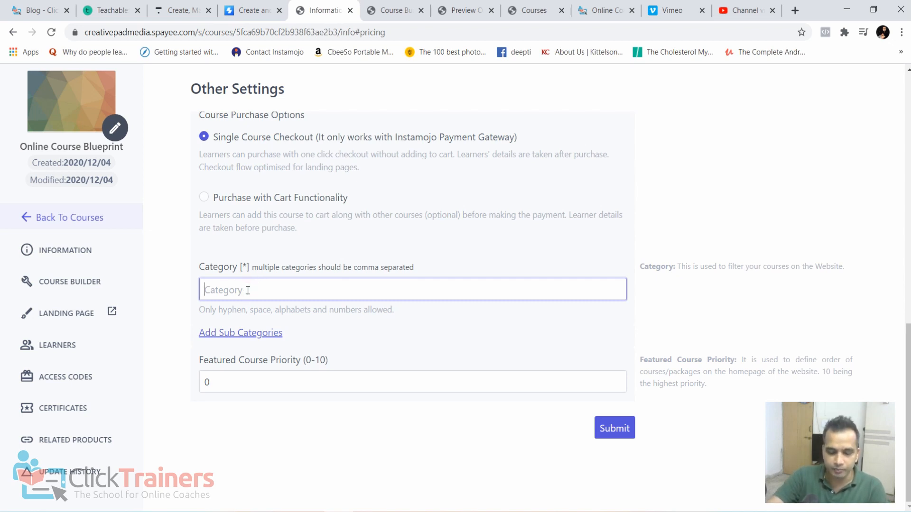
pyautogui.write('online c')
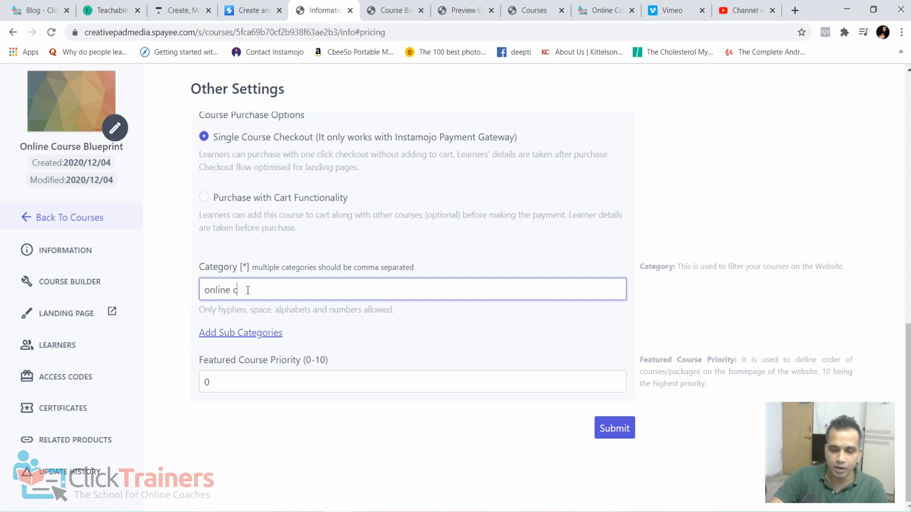
pyautogui.write('iuourse ')
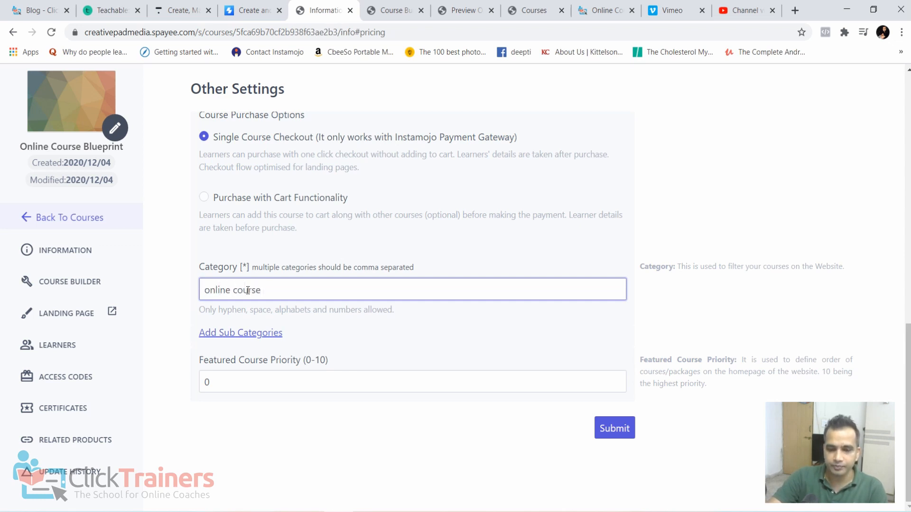
pyautogui.write('creation')
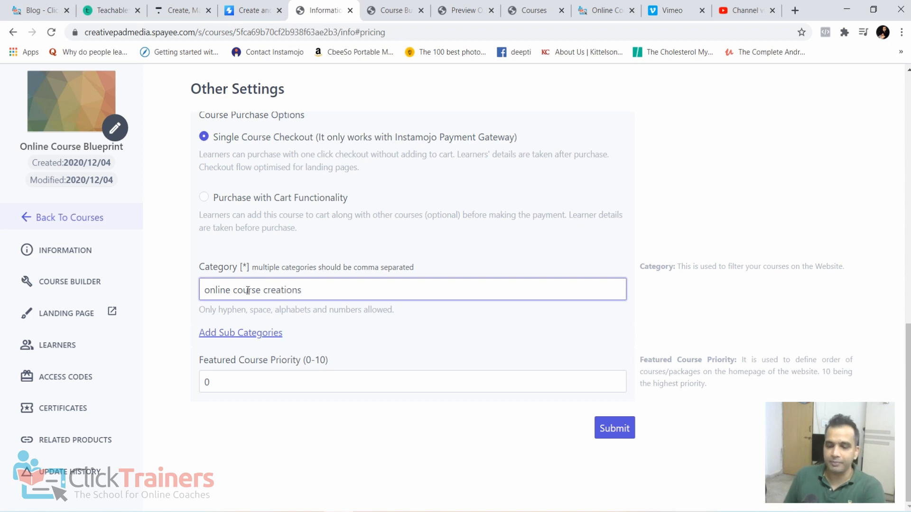
pyautogui.click(612, 428)
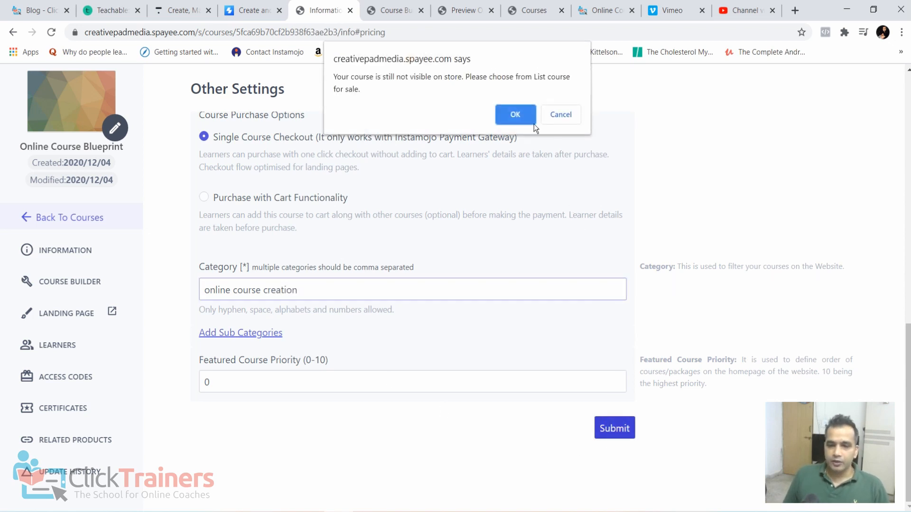
pyautogui.click(513, 115)
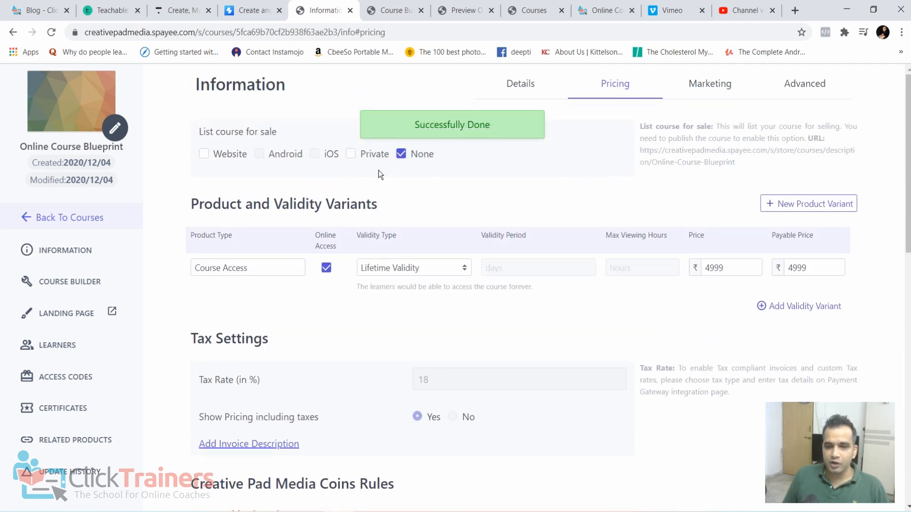
# - List the course for sale on the Website and submit the pricing settings
pyautogui.click(205, 156)
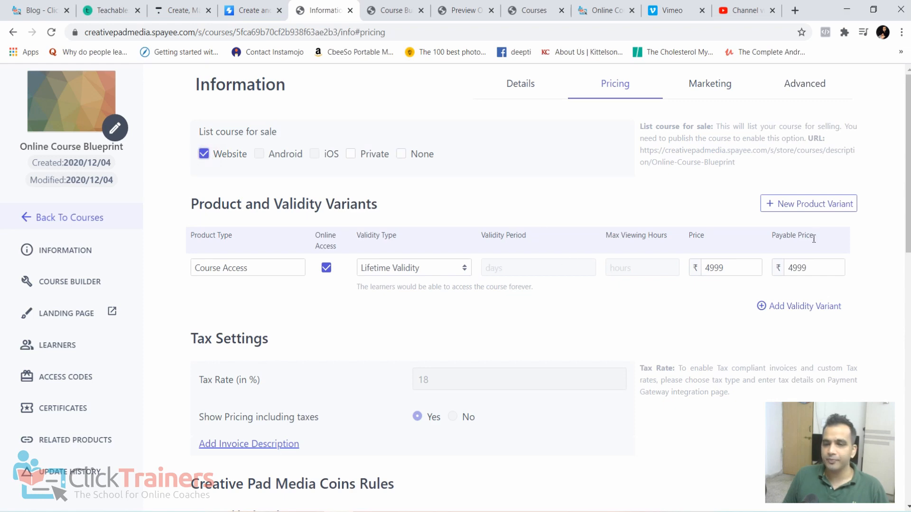
pyautogui.scroll(-10, 701, 340)
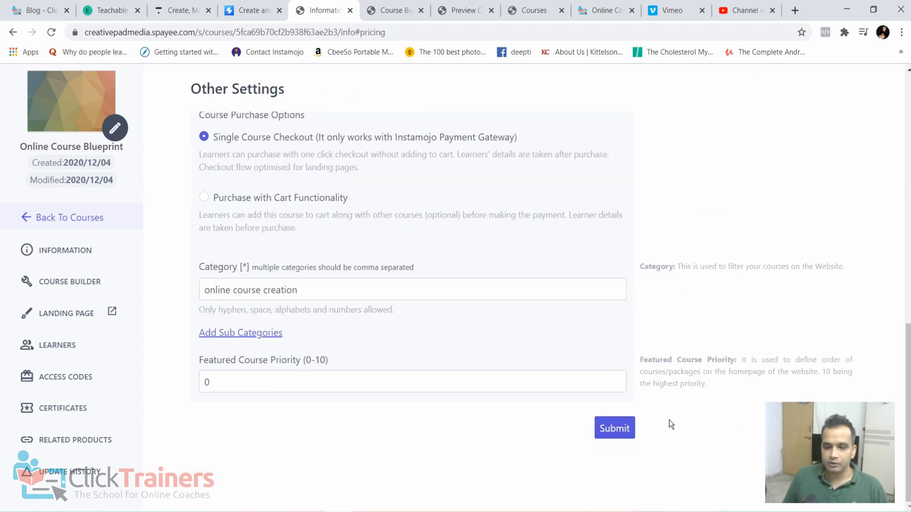
pyautogui.click(622, 429)
# - Open the course's store URL in a new browser tab and continue through Buy Now to view the Instamojo payment page
pyautogui.scroll(8, 728, 335)
pyautogui.scroll(4, 735, 323)
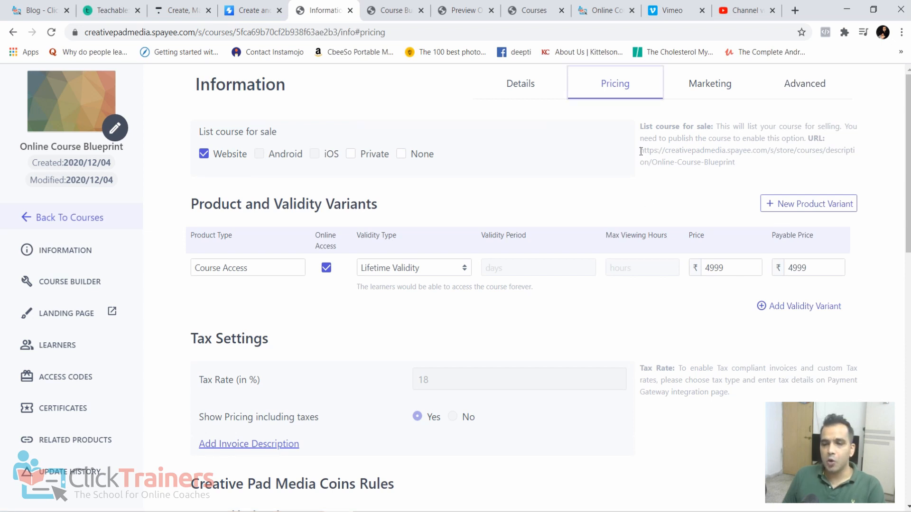
pyautogui.moveTo(639, 151); pyautogui.dragTo(736, 161)
pyautogui.hotkey('ctrl', 'c')
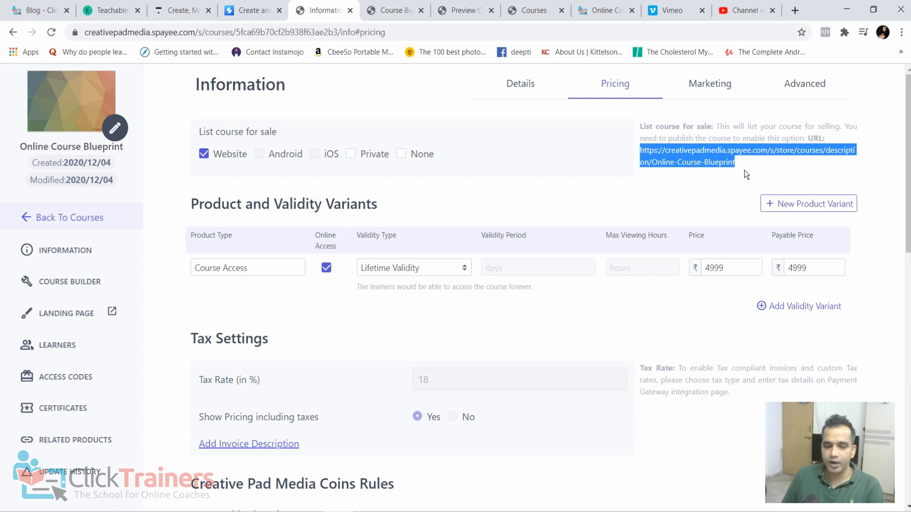
pyautogui.click(789, 11)
pyautogui.hotkey('ctrl', 'v')
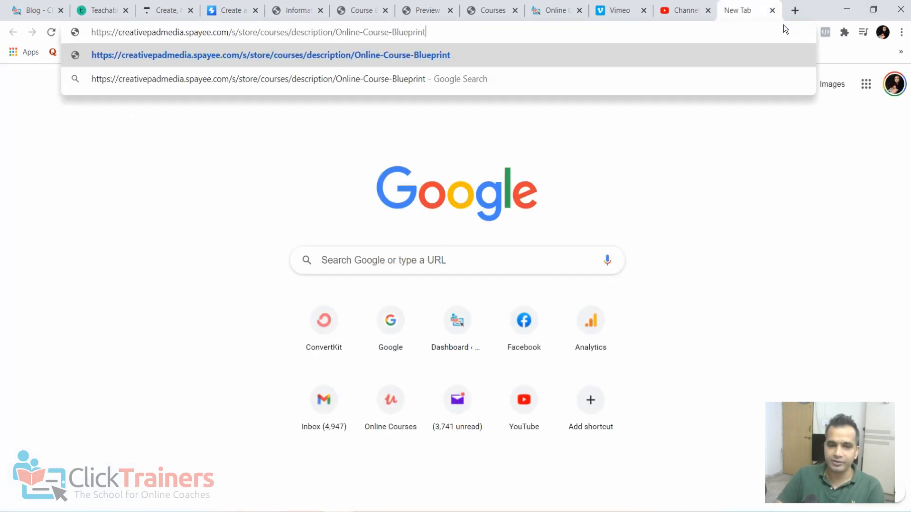
pyautogui.press('Return')
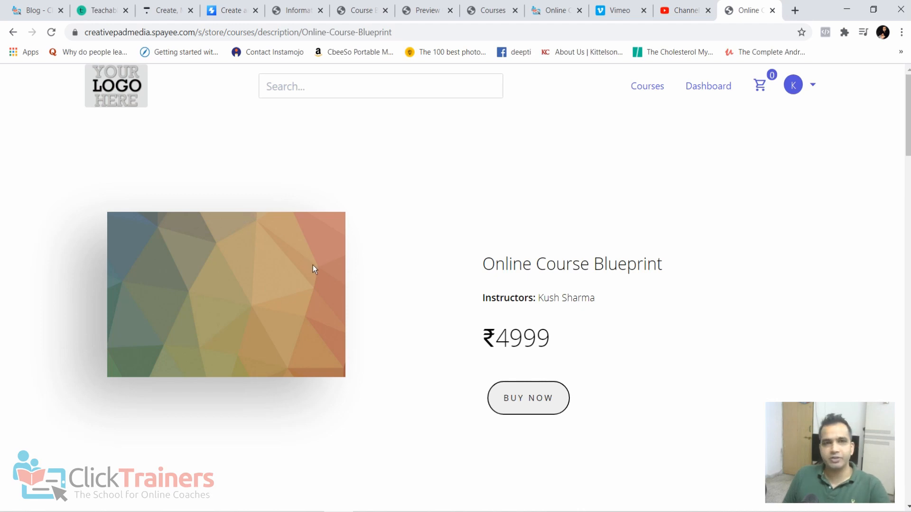
pyautogui.click(542, 402)
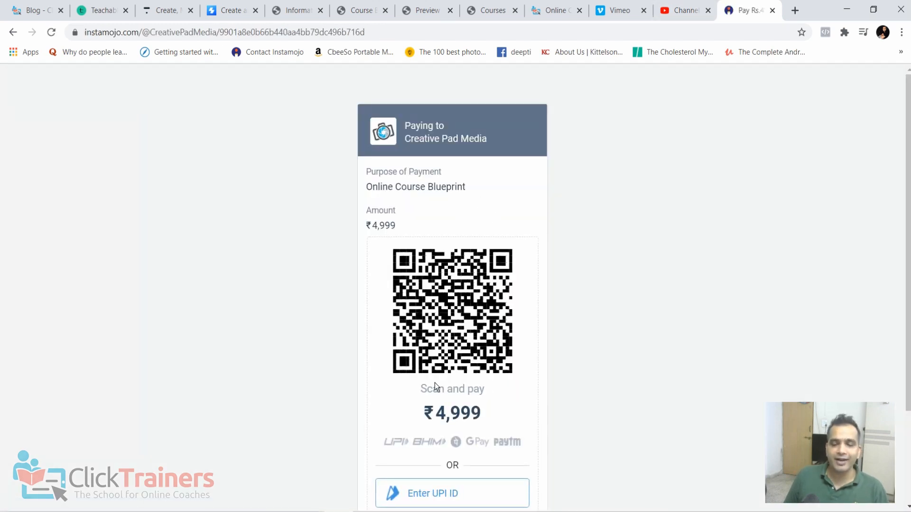
pyautogui.scroll(-3, 437, 383)
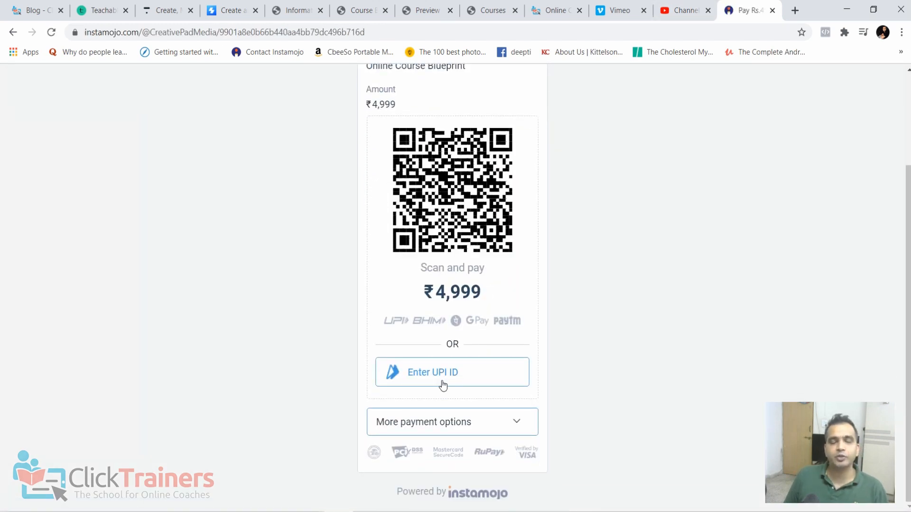
# - Close the Instamojo payment page, return from the course's pricing settings to the Courses list, and look over the courses
pyautogui.click(772, 10)
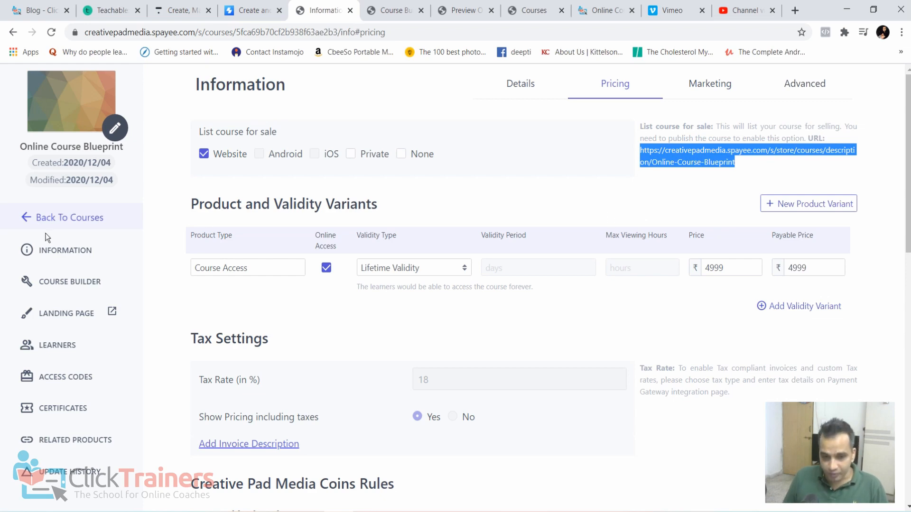
pyautogui.click(56, 223)
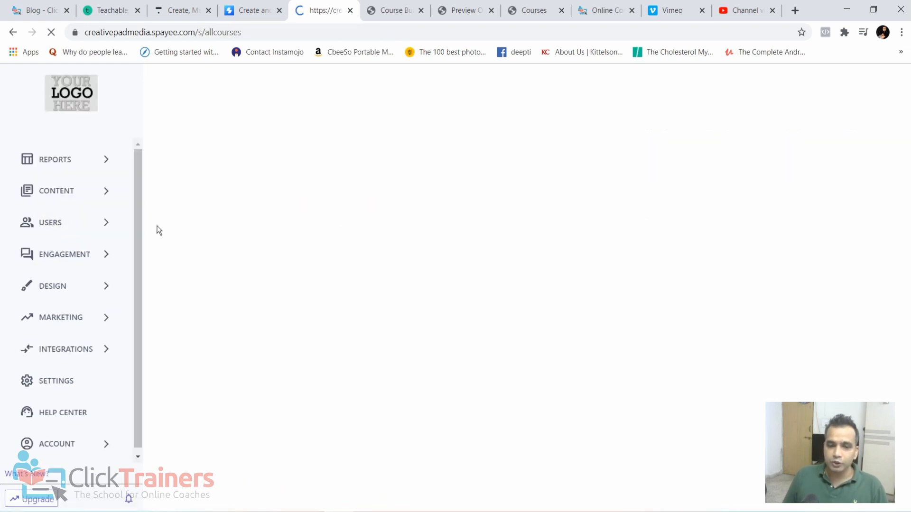
pyautogui.scroll(-3, 795, 308)
pyautogui.scroll(1, 778, 261)
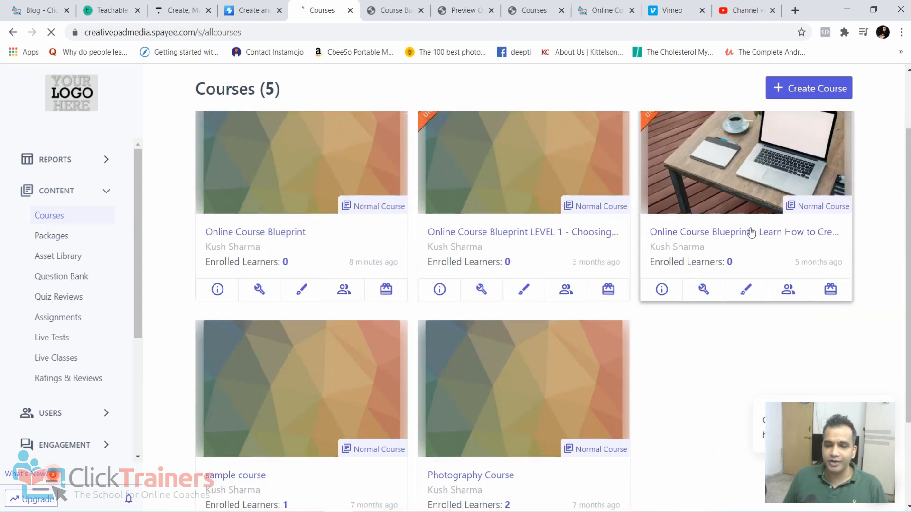
pyautogui.scroll(-1, 745, 234)
pyautogui.scroll(1, 546, 317)
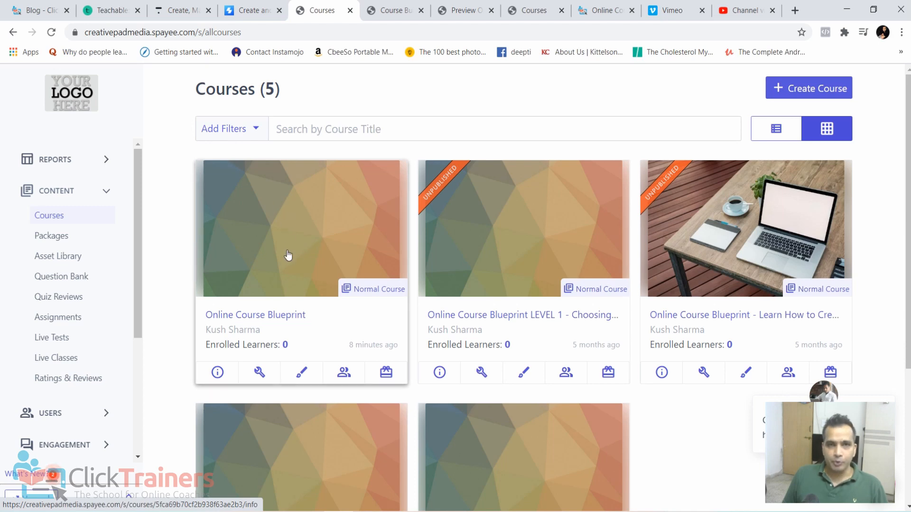
# - Examine the module and video outline on the ClickTrainers course page, and return to the Courses list
pyautogui.click(604, 13)
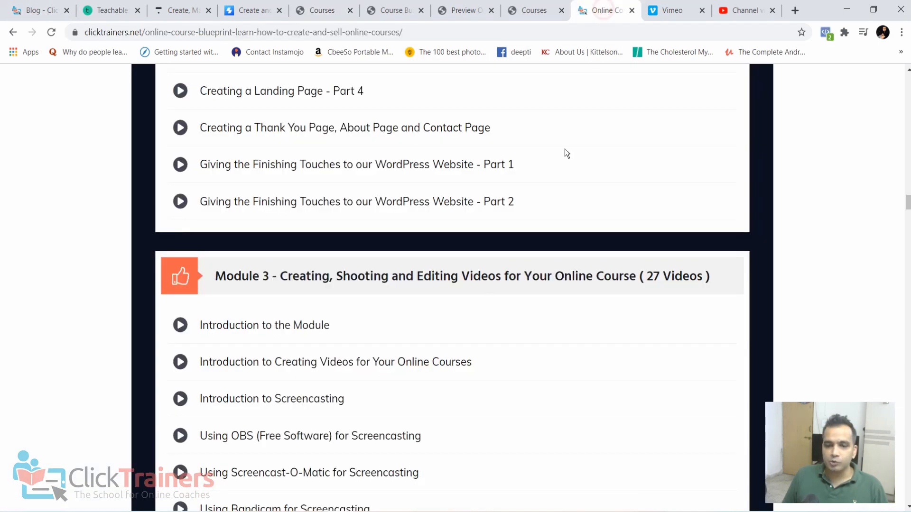
pyautogui.scroll(-2, 514, 230)
pyautogui.scroll(-8, 455, 203)
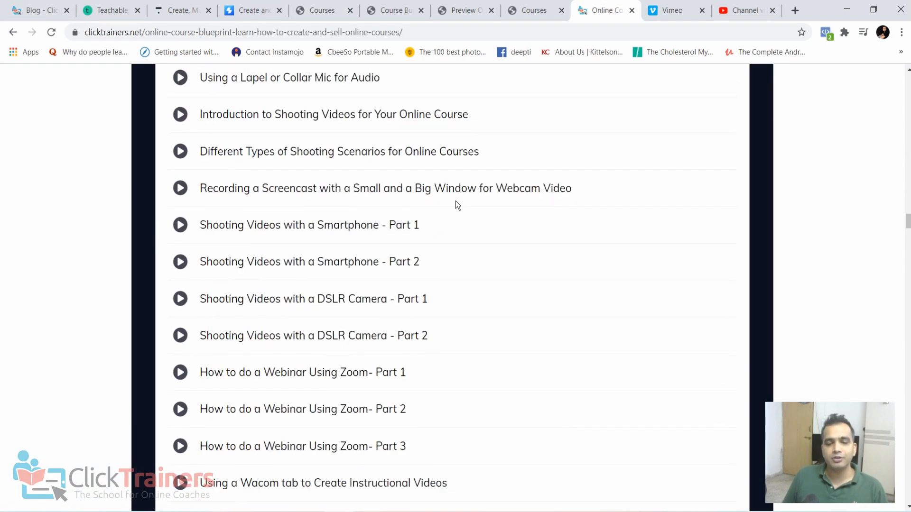
pyautogui.scroll(6, 456, 203)
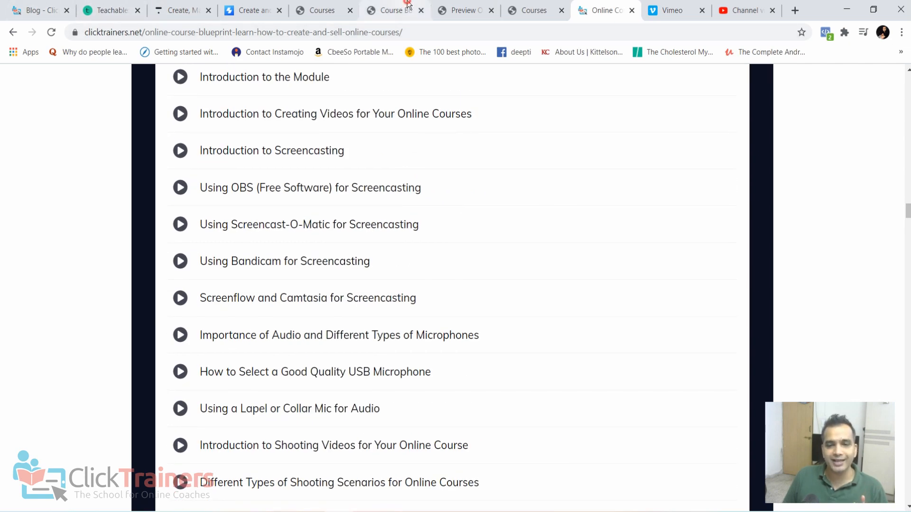
pyautogui.click(392, 10)
pyautogui.click(462, 10)
pyautogui.click(315, 5)
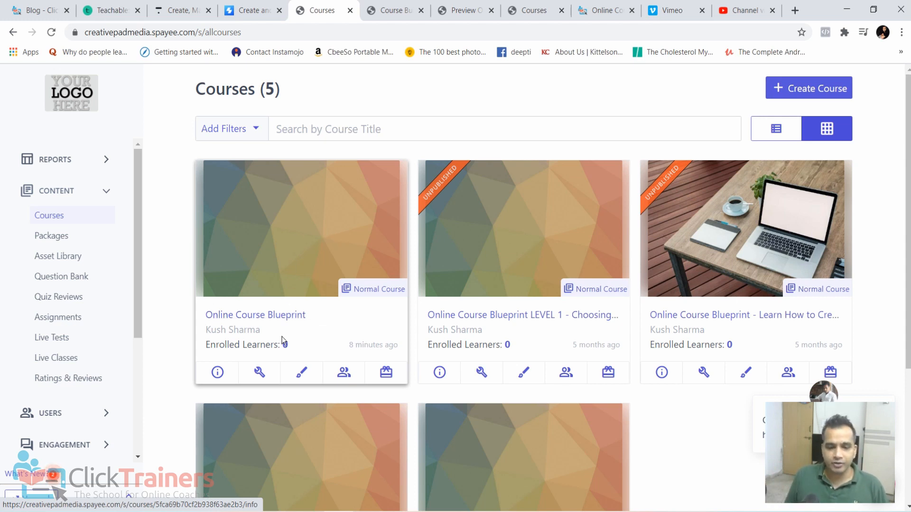
# - Open the Online Course Blueprint course's information and change its title to "Module 1"
pyautogui.click(268, 323)
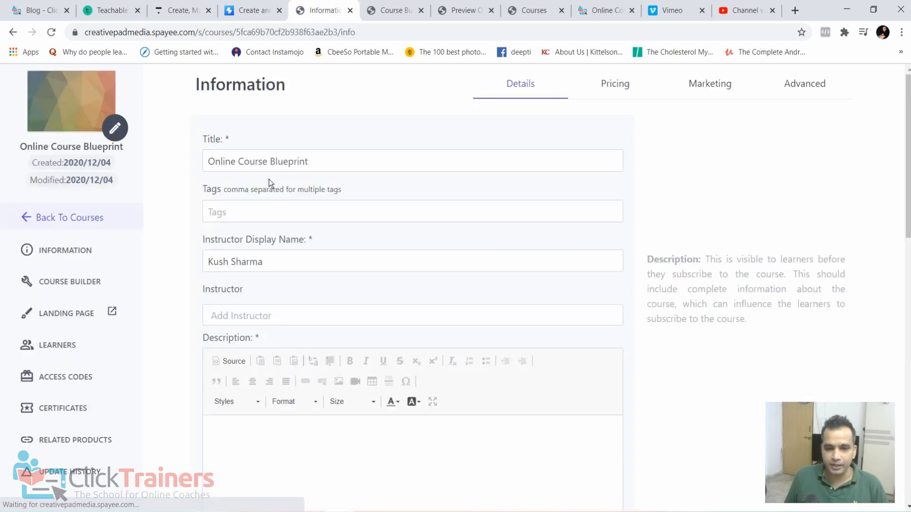
pyautogui.moveTo(335, 161); pyautogui.dragTo(201, 175)
pyautogui.write('Module')
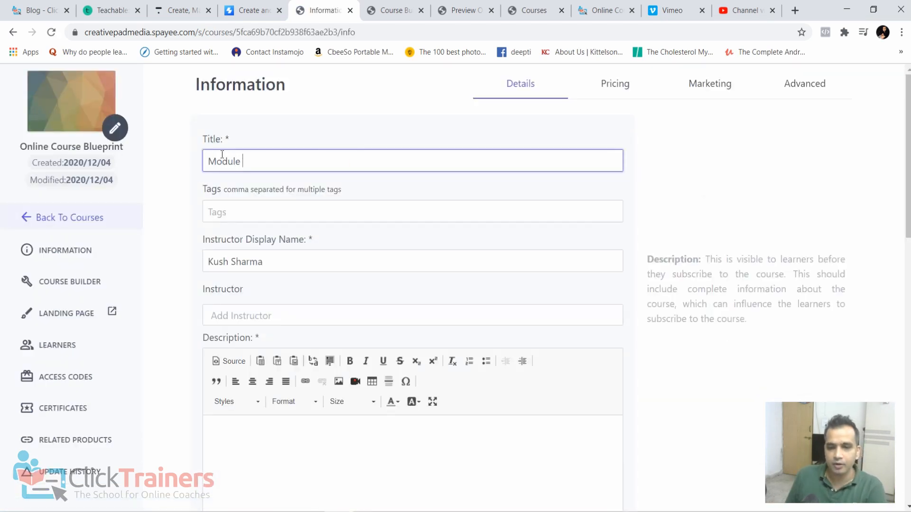
# - Enter English as the course language and submit the course details
pyautogui.scroll(-15, 315, 259)
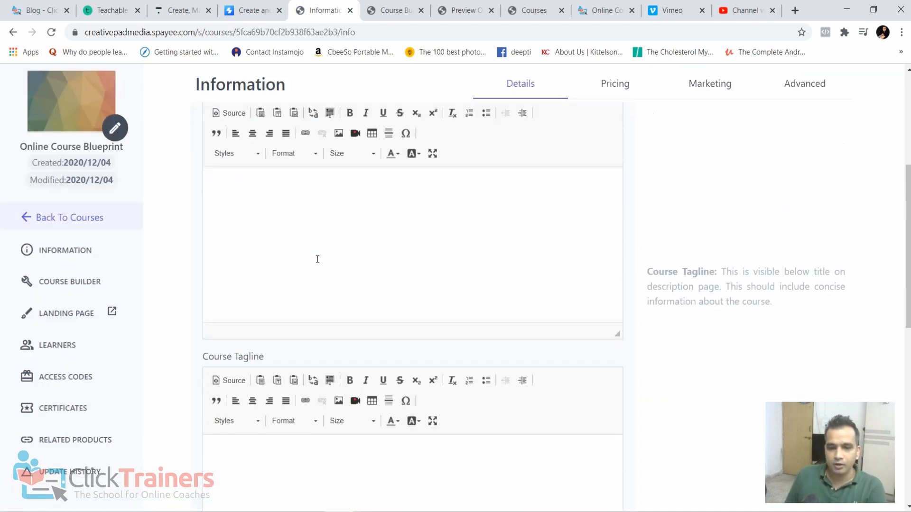
pyautogui.click(622, 497)
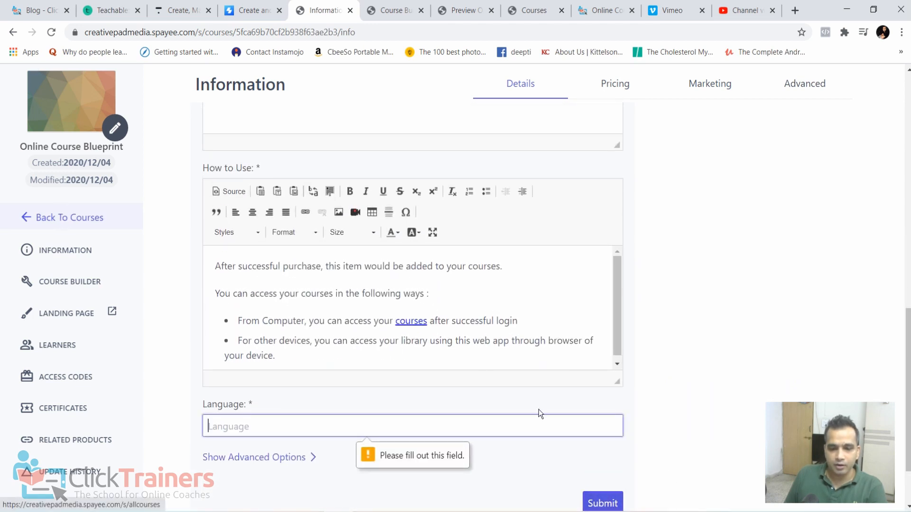
pyautogui.scroll(-2, 288, 391)
pyautogui.write('English')
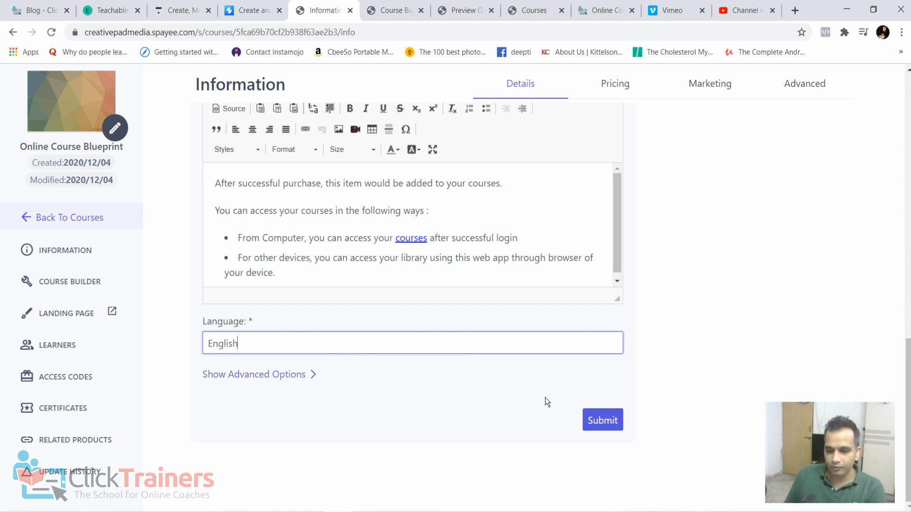
pyautogui.click(593, 423)
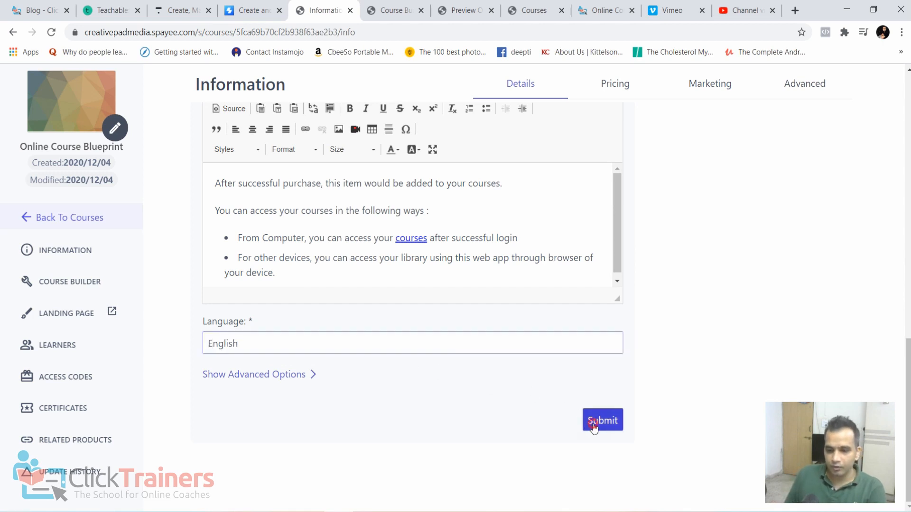
# - Go back to the Courses list and look through the Module 1 course and the other courses
pyautogui.click(71, 217)
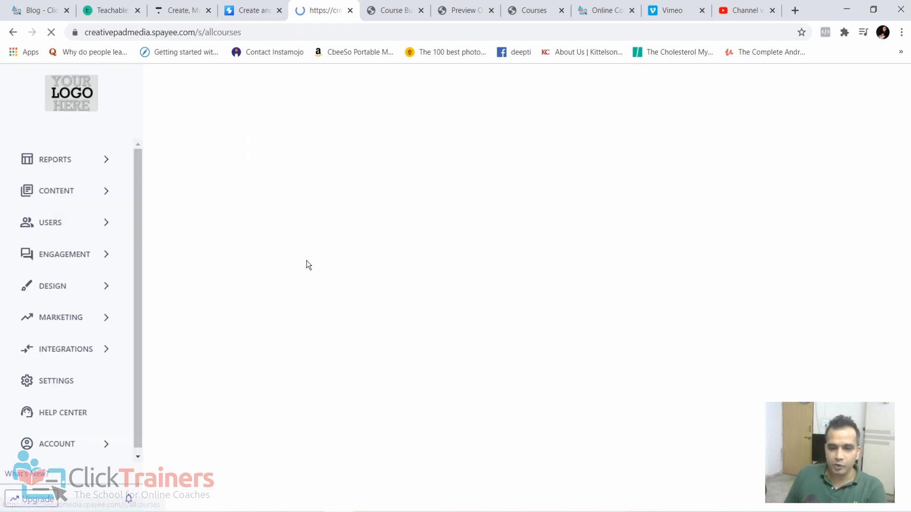
pyautogui.scroll(-2, 520, 317)
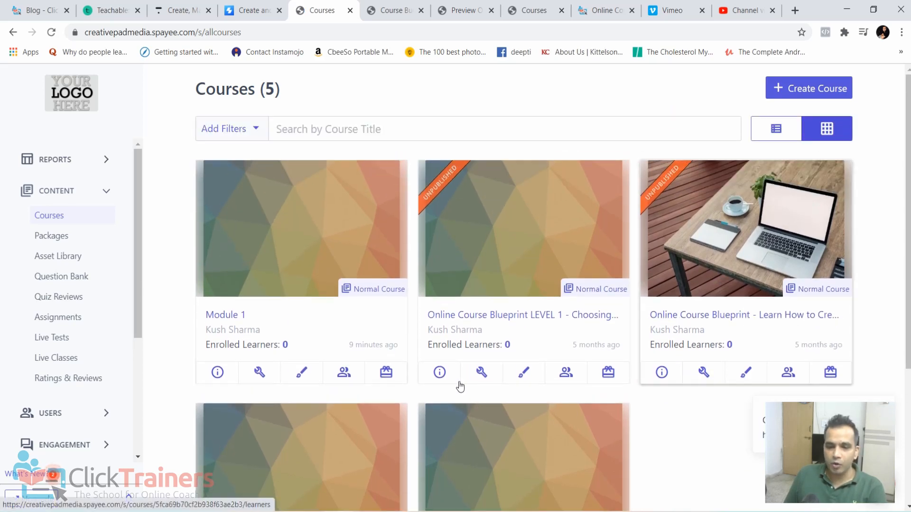
pyautogui.scroll(-3, 459, 386)
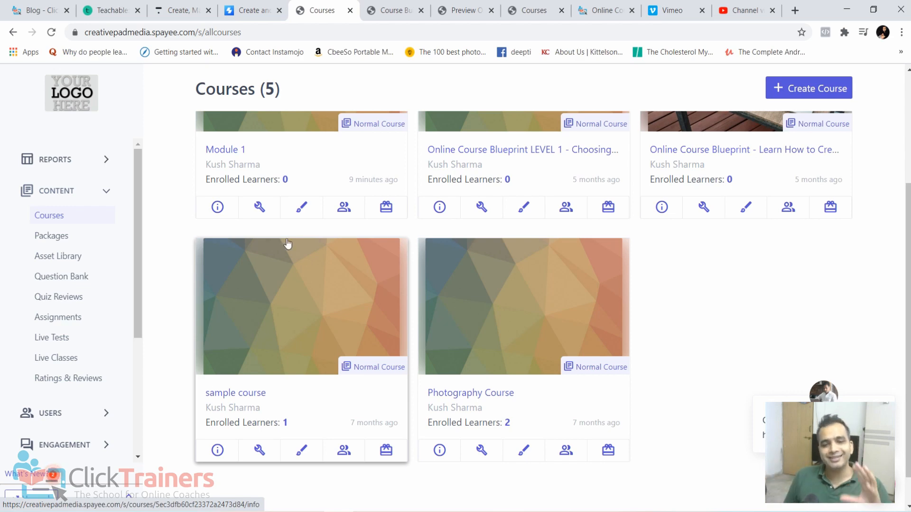
pyautogui.scroll(3, 275, 201)
pyautogui.scroll(-4, 269, 200)
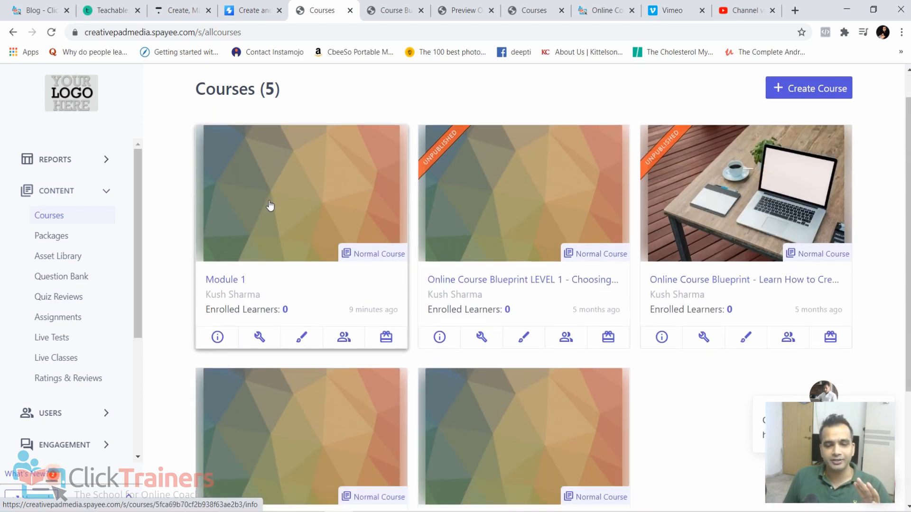
pyautogui.scroll(4, 253, 330)
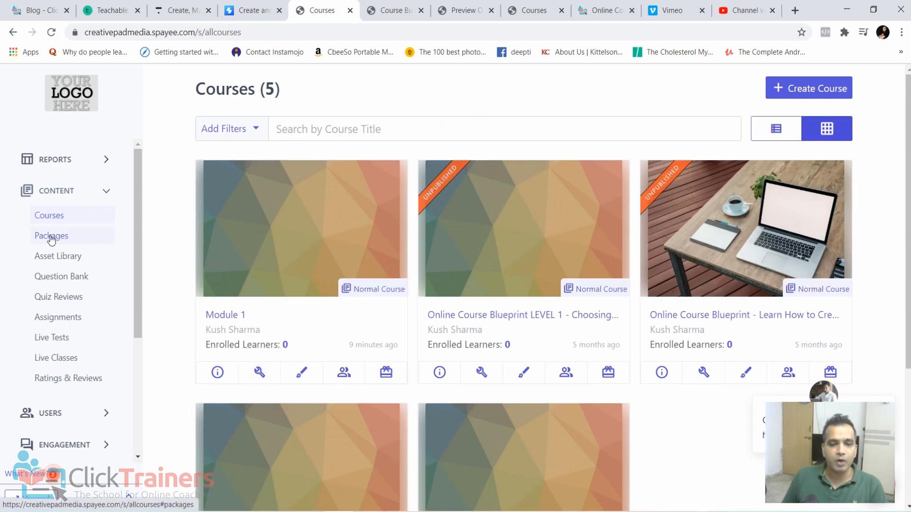
# - Create a new package titled "Online Course Blueprint"
pyautogui.click(54, 242)
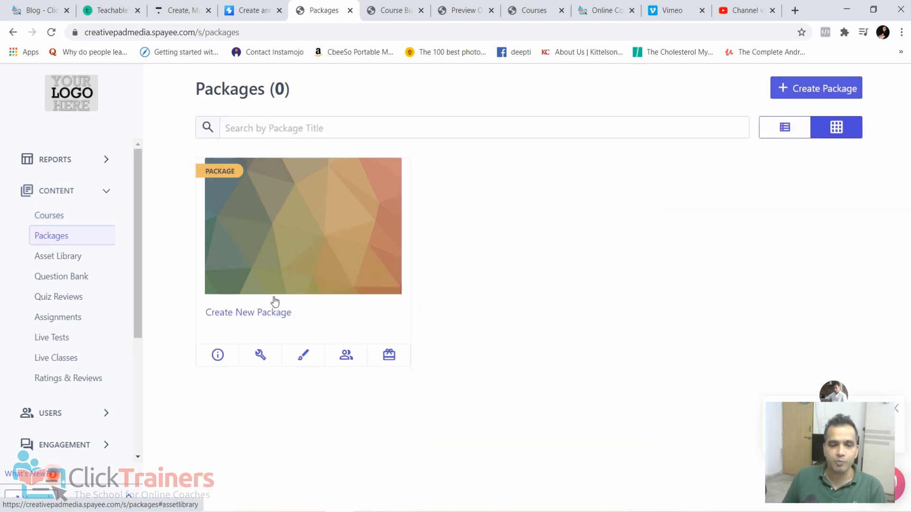
pyautogui.click(253, 313)
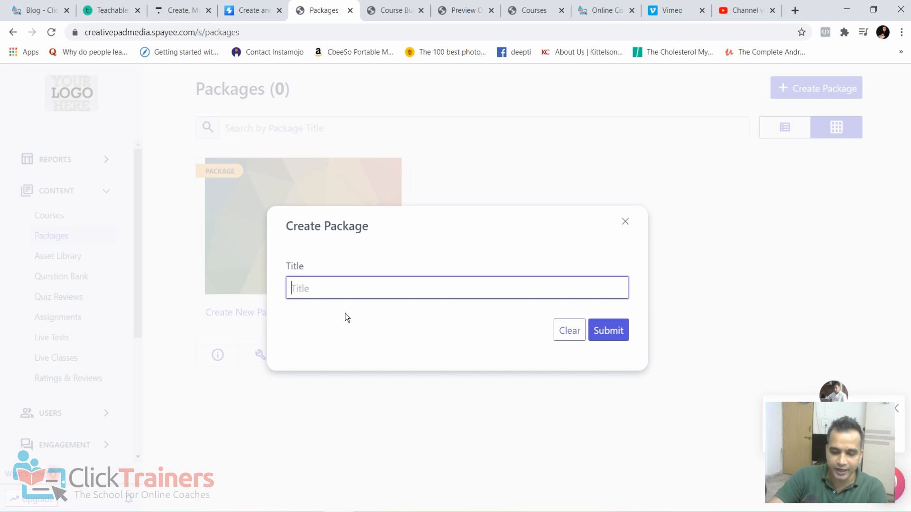
pyautogui.write('Online Course ')
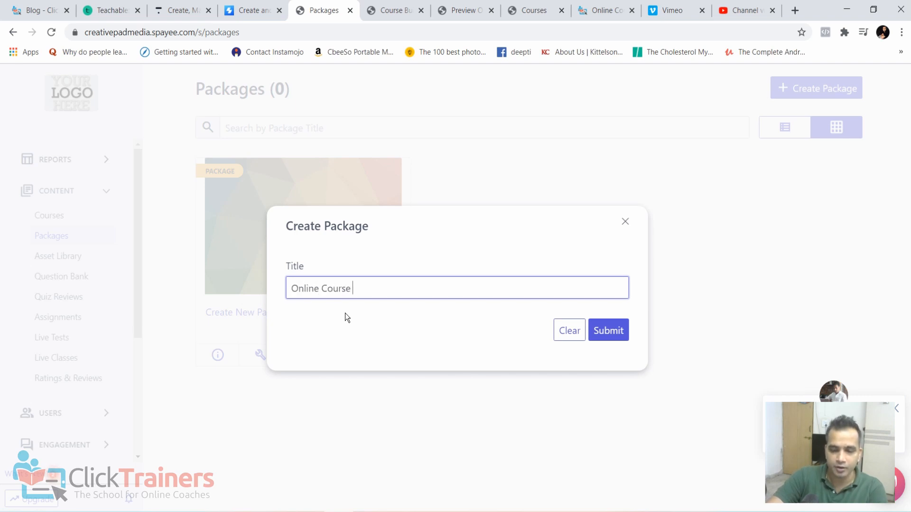
pyautogui.write('Blueprint')
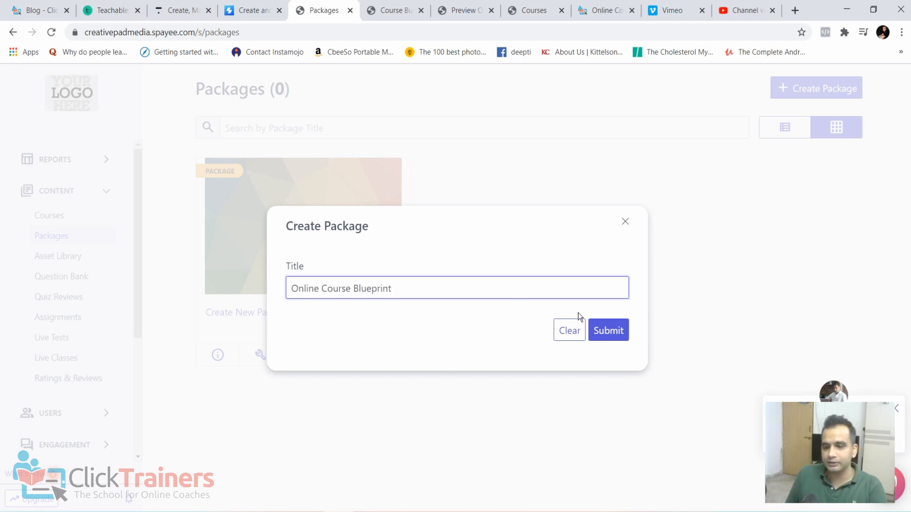
pyautogui.click(626, 328)
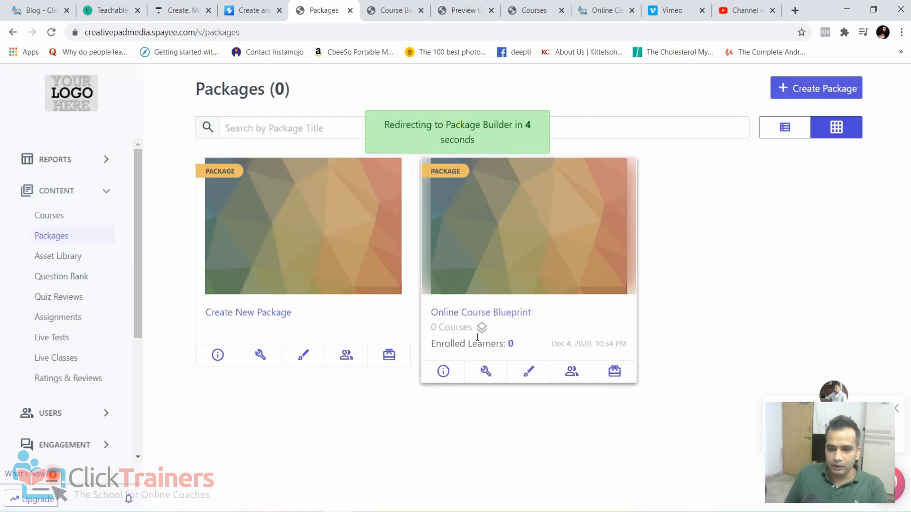
# - Open the Online Course Blueprint package's builder and add the Module 1 course without assigning it to existing learners
pyautogui.click(502, 312)
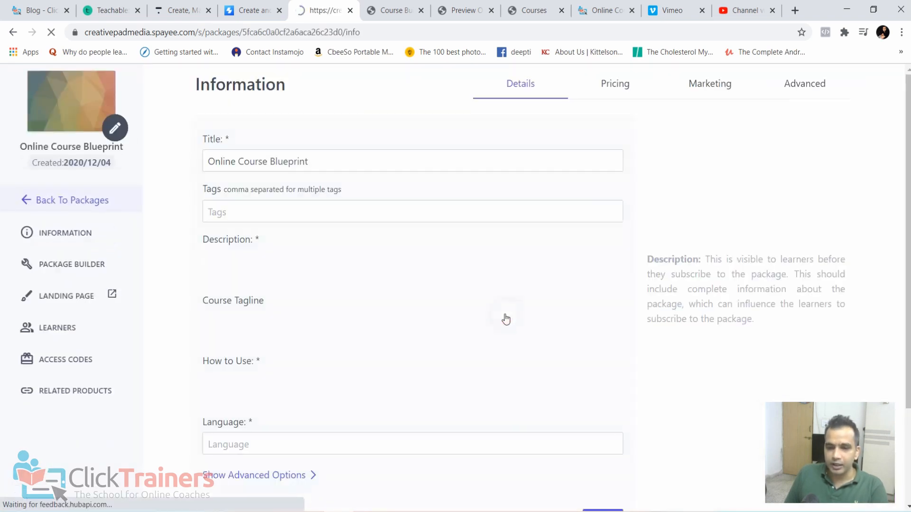
pyautogui.scroll(-5, 256, 328)
pyautogui.scroll(5, 341, 343)
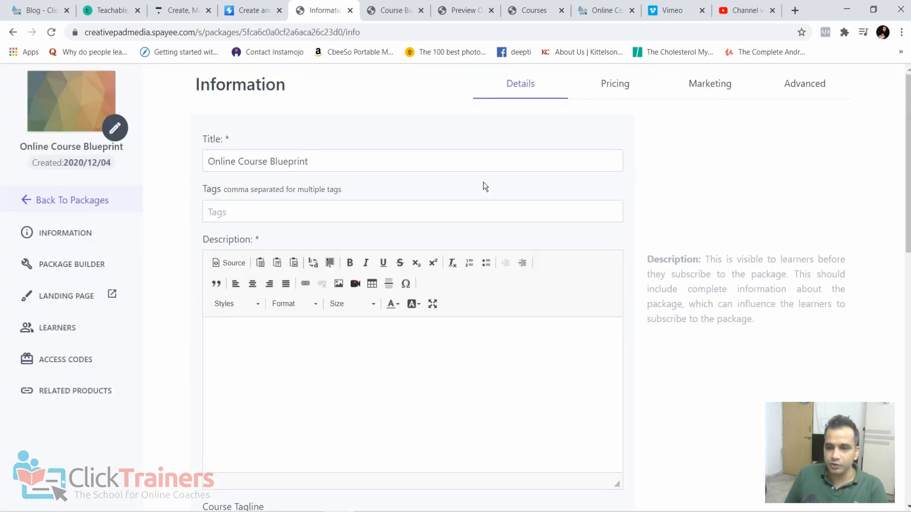
pyautogui.click(73, 265)
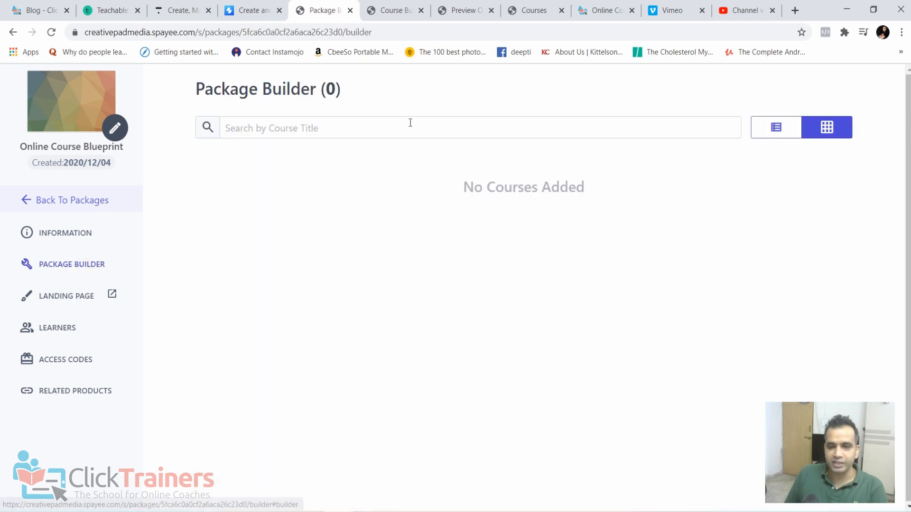
pyautogui.click(389, 123)
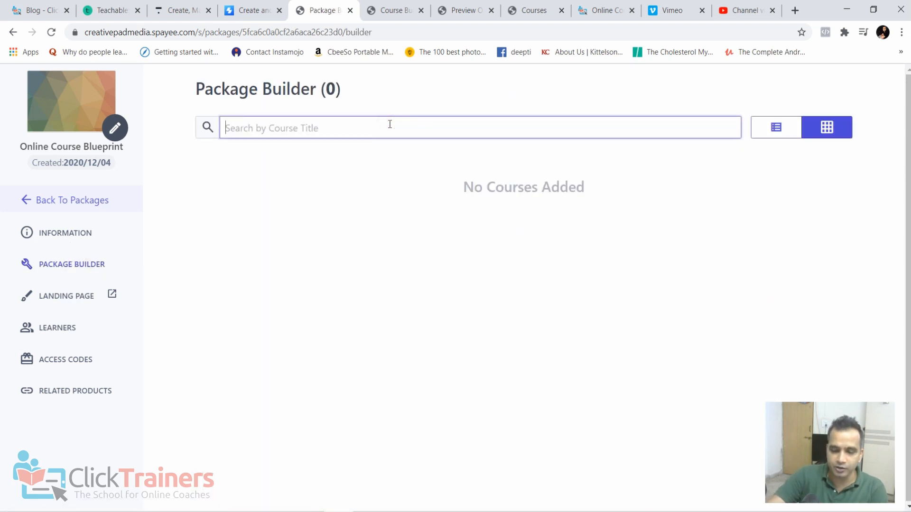
pyautogui.write('module 1')
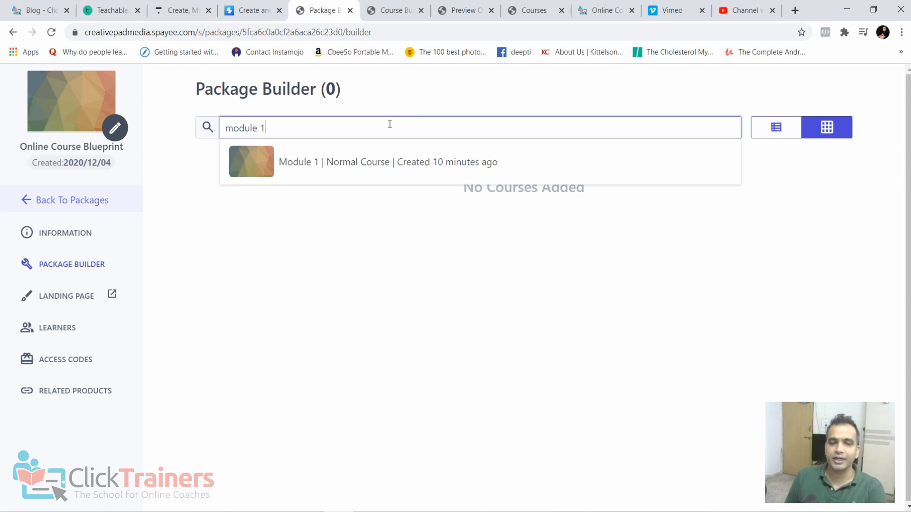
pyautogui.click(339, 170)
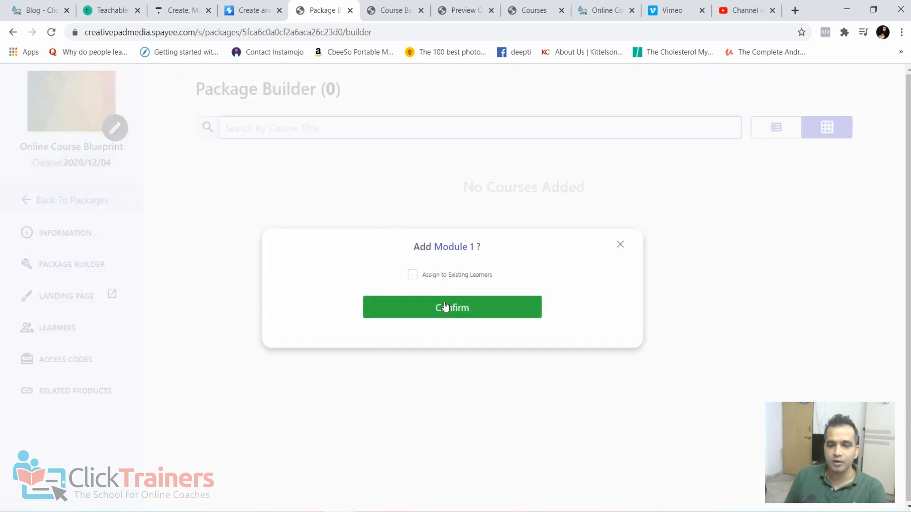
pyautogui.click(450, 317)
# - Search for "sample" and add the sample course to the package
pyautogui.click(312, 131)
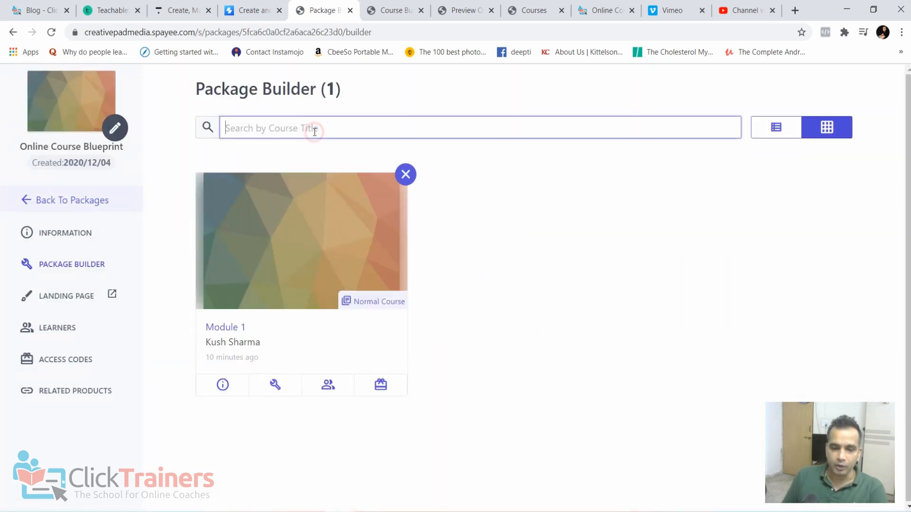
pyautogui.write('sample')
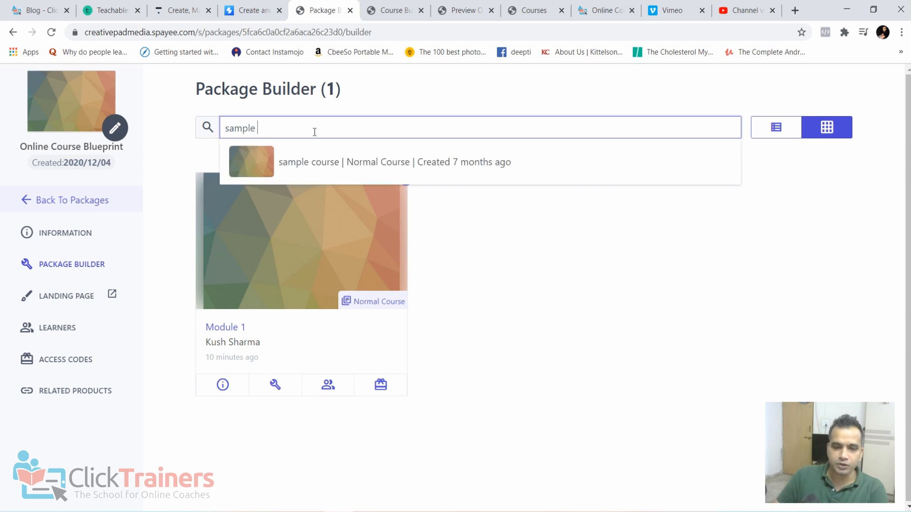
pyautogui.click(309, 170)
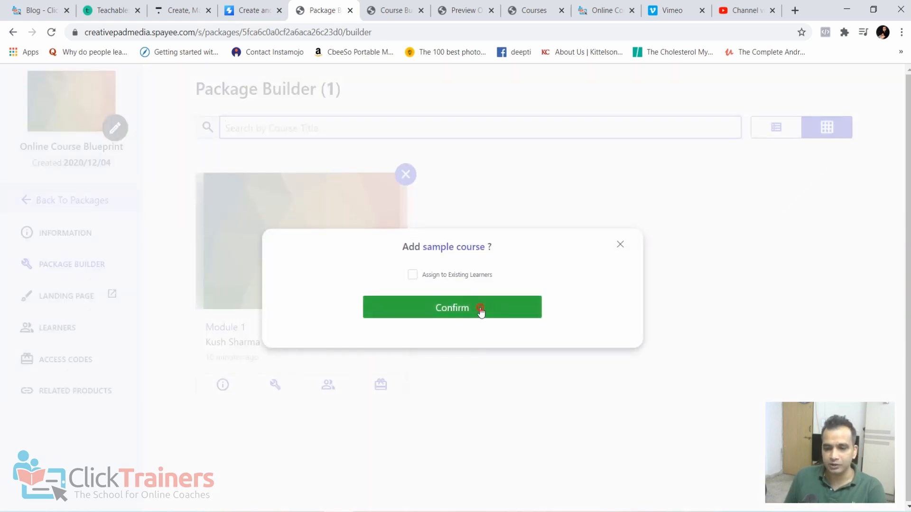
pyautogui.click(481, 311)
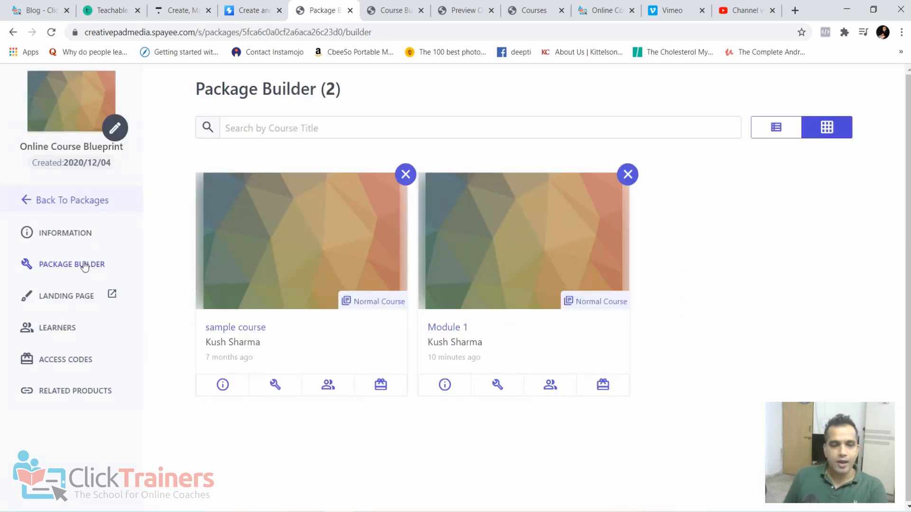
# - Open the pricing settings in the package's information
pyautogui.click(37, 234)
pyautogui.click(618, 83)
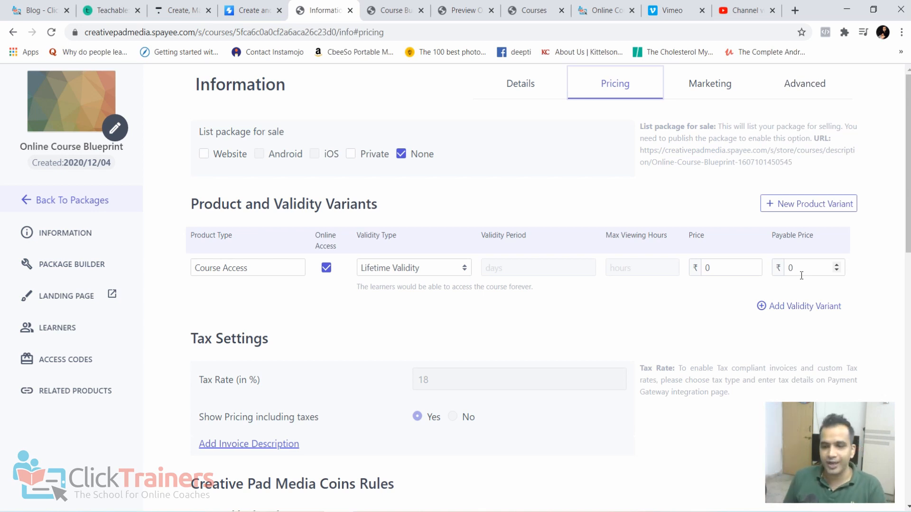
# - Set the package's price and payable price to 4999 and list it for sale on the website
pyautogui.click(723, 268)
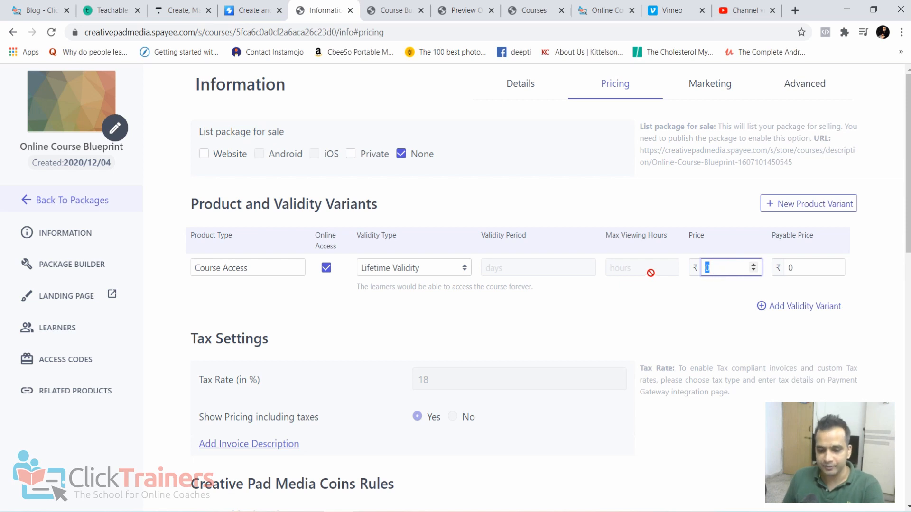
pyautogui.write('4999')
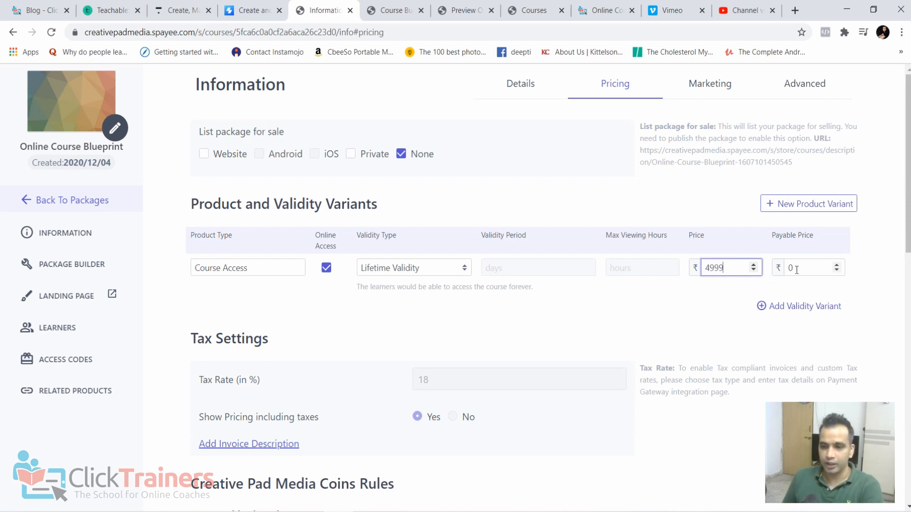
pyautogui.press('Tab')
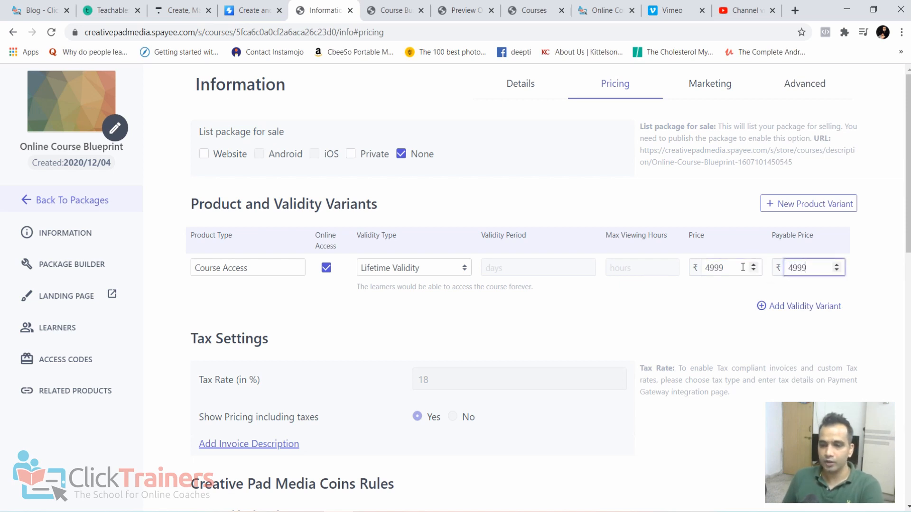
pyautogui.write('4999')
pyautogui.click(204, 153)
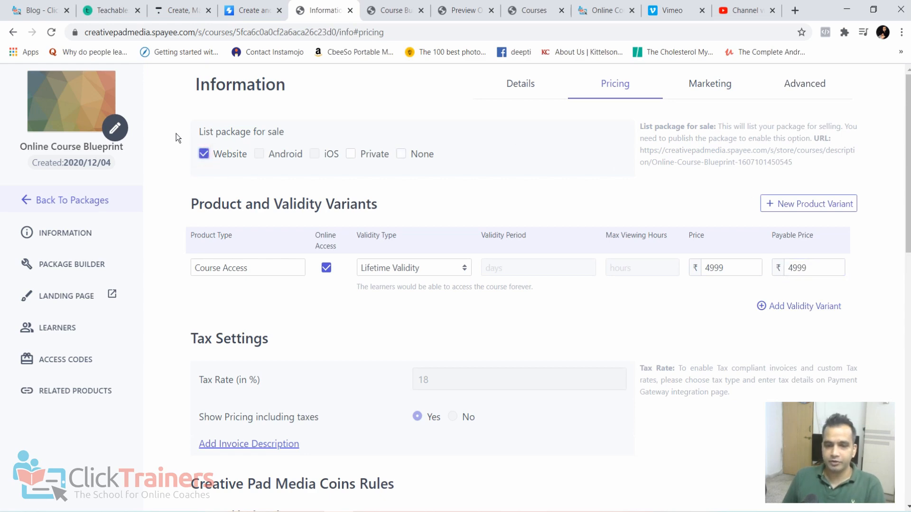
# - Set the package's category to "online course creation" and submit the pricing settings
pyautogui.scroll(-8, 573, 468)
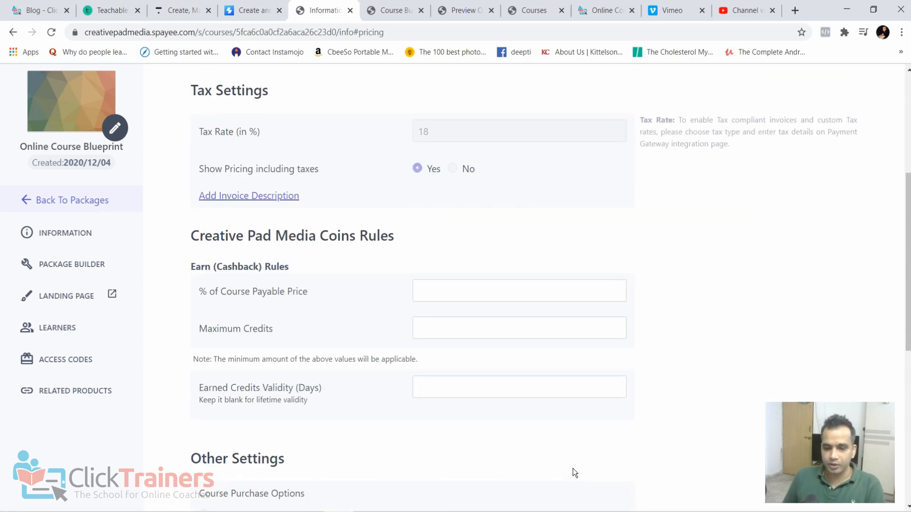
pyautogui.click(613, 473)
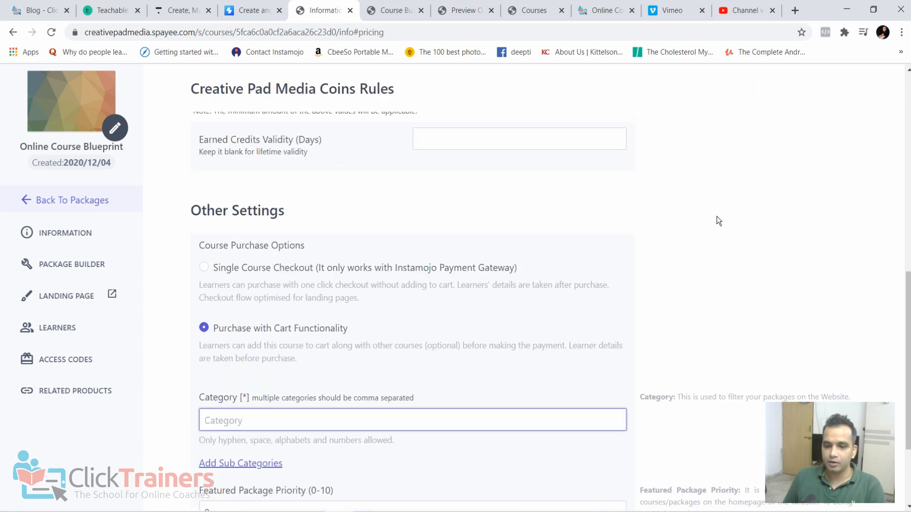
pyautogui.write('o')
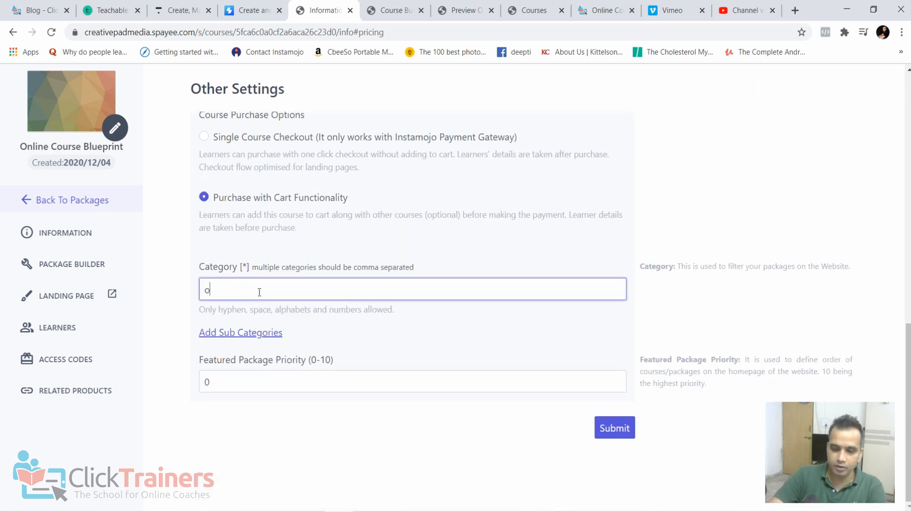
pyautogui.write('nline c')
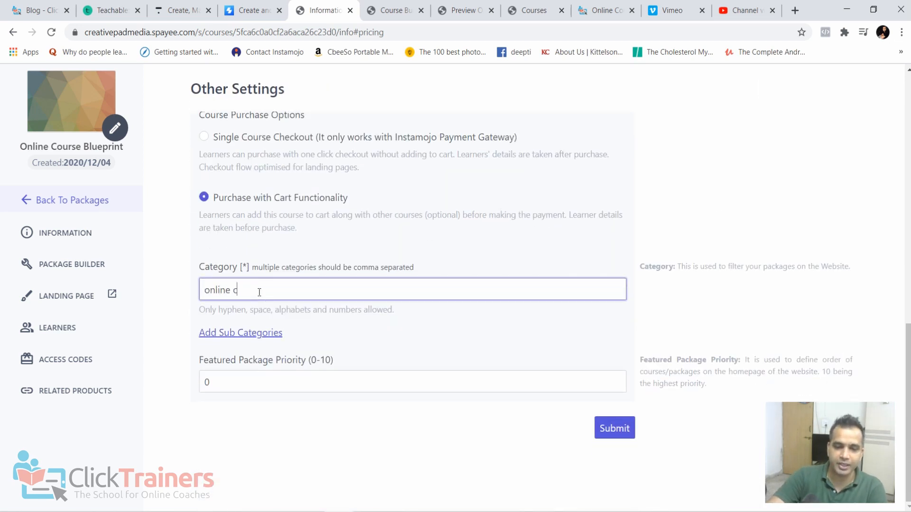
pyautogui.write('ourse creation')
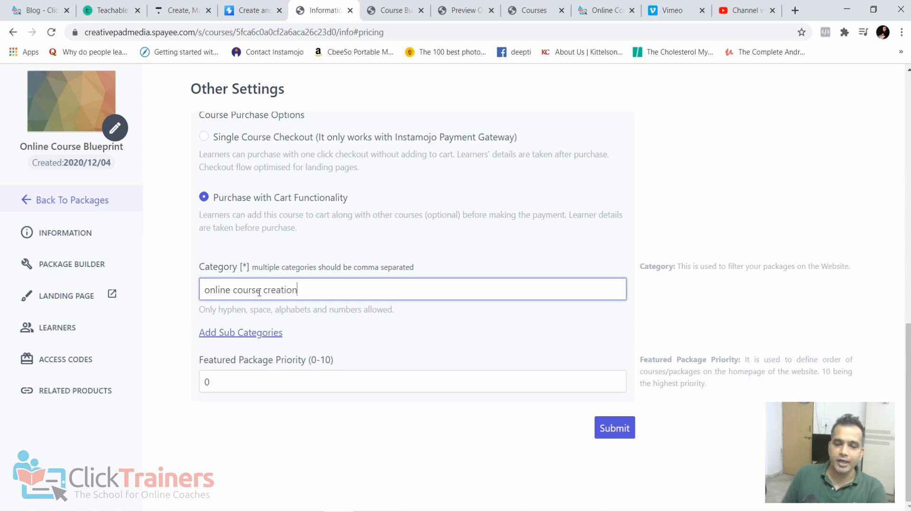
pyautogui.click(604, 429)
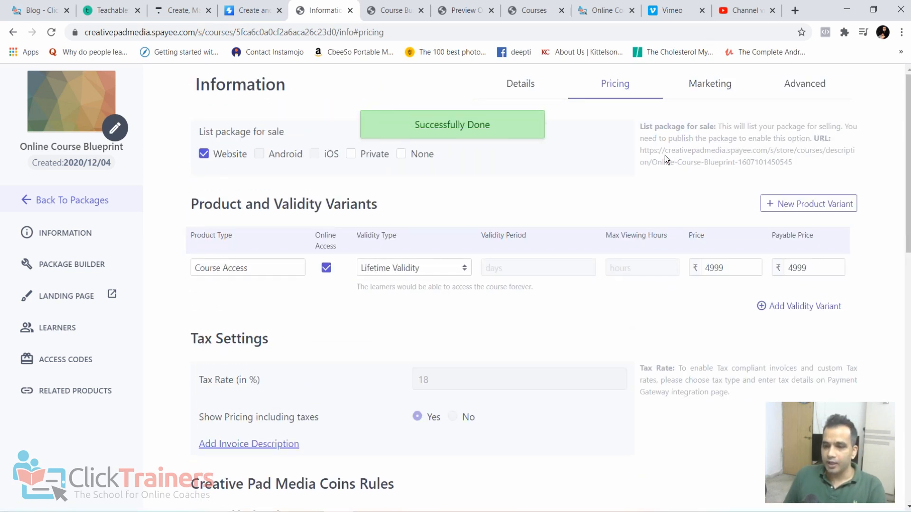
# - Open the package's store URL in a new browser tab and review its sales page and package contents
pyautogui.moveTo(640, 153); pyautogui.dragTo(798, 165)
pyautogui.hotkey('ctrl', 'c')
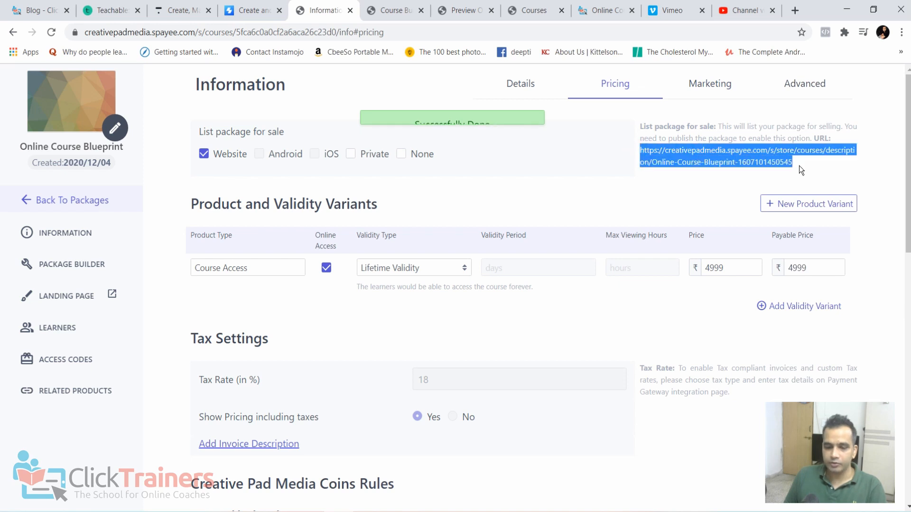
pyautogui.click(796, 10)
pyautogui.hotkey('ctrl', 'v')
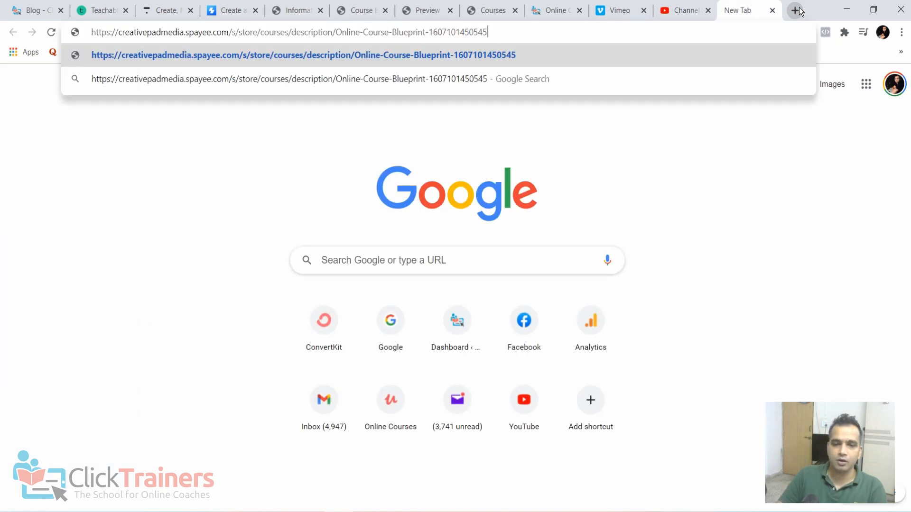
pyautogui.press('Return')
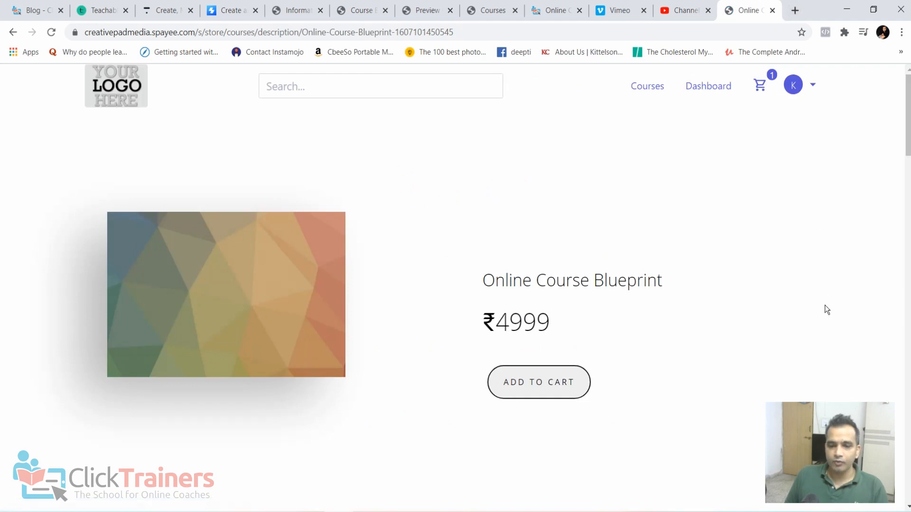
pyautogui.scroll(-20, 578, 355)
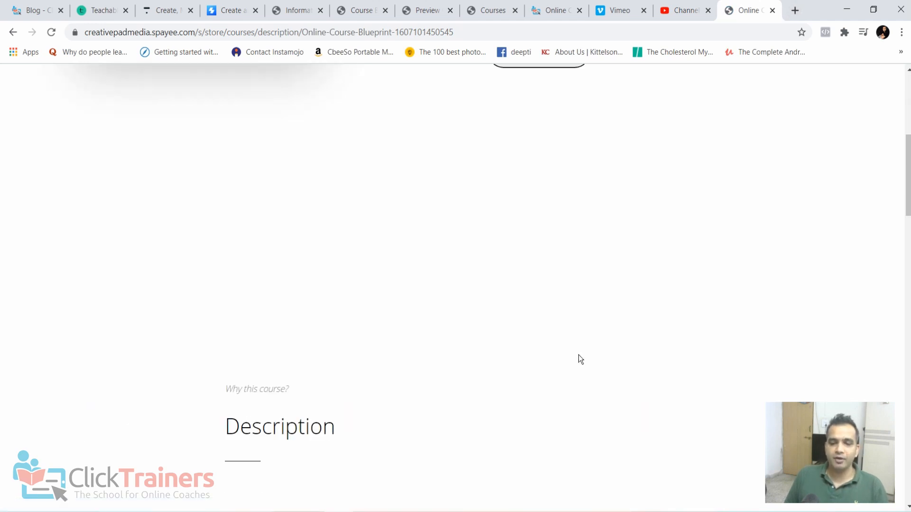
pyautogui.scroll(2, 476, 197)
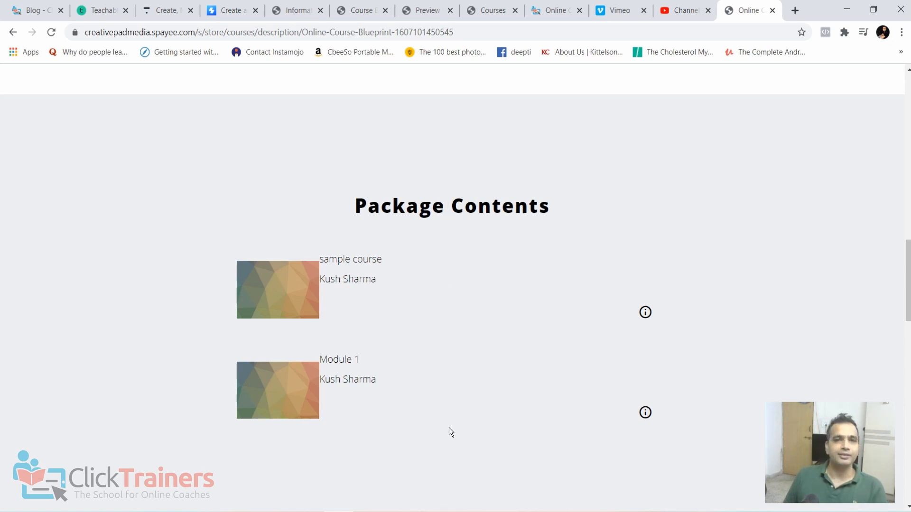
pyautogui.scroll(15, 465, 412)
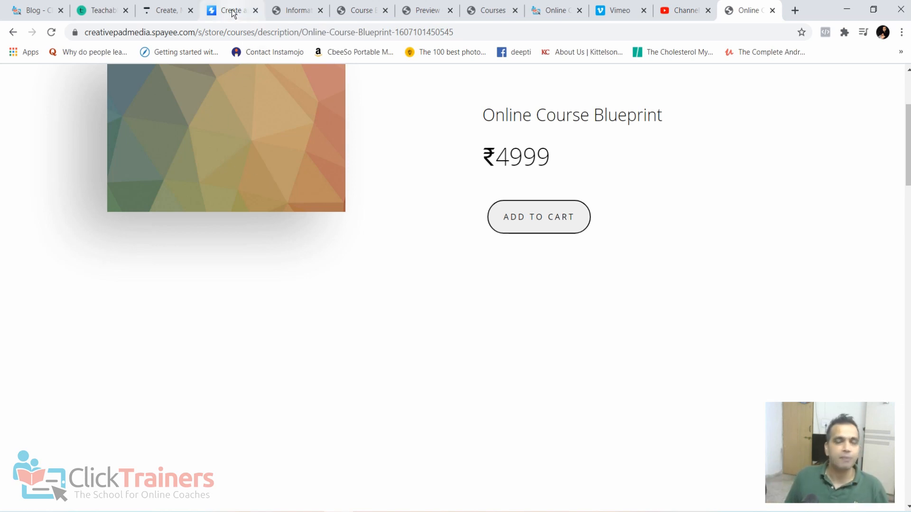
# - Go back from the package's information page to the list of packages
pyautogui.click(361, 10)
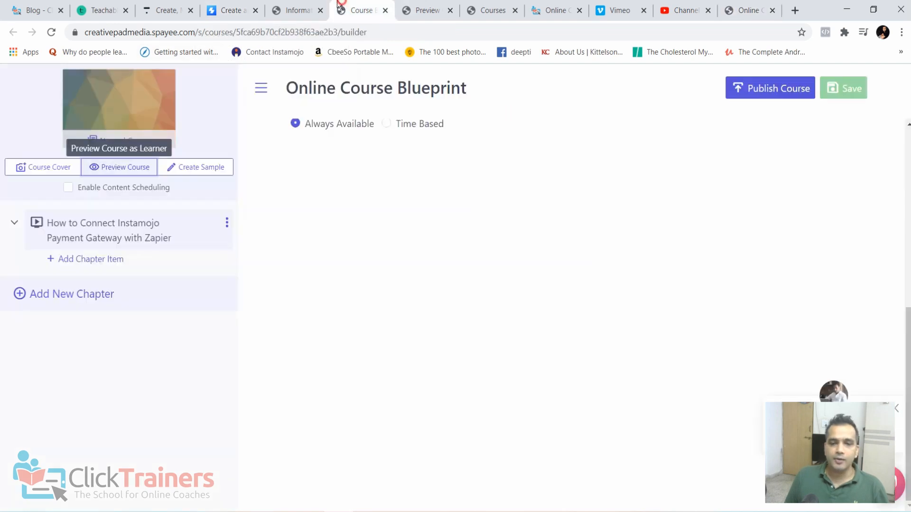
pyautogui.click(286, 5)
pyautogui.click(98, 203)
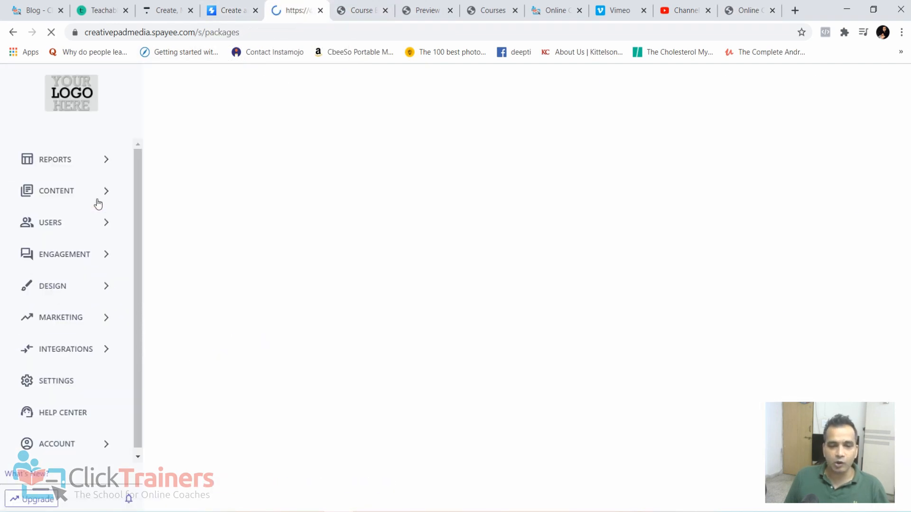
pyautogui.scroll(-4, 100, 230)
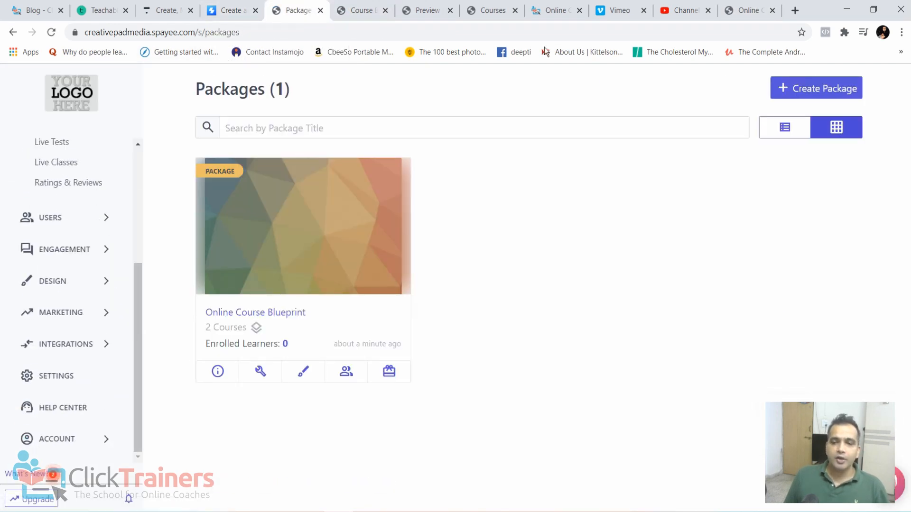
pyautogui.click(749, 10)
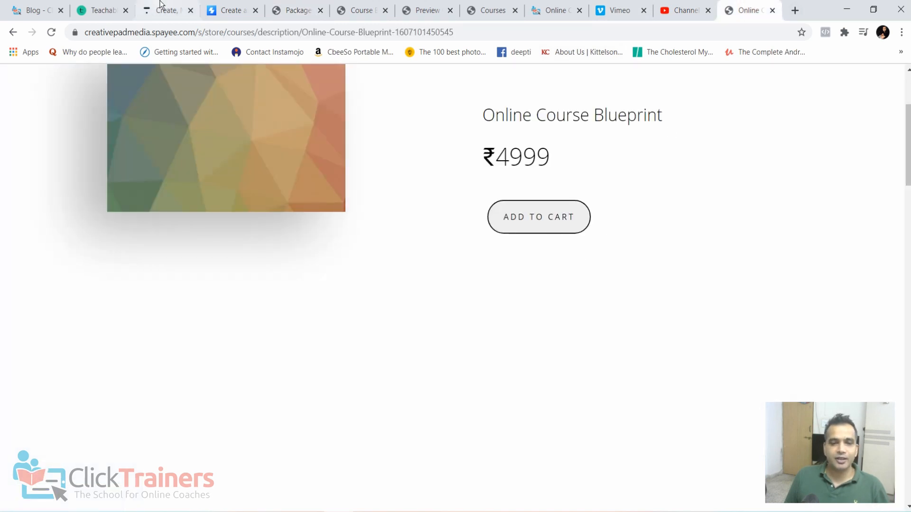
pyautogui.click(234, 6)
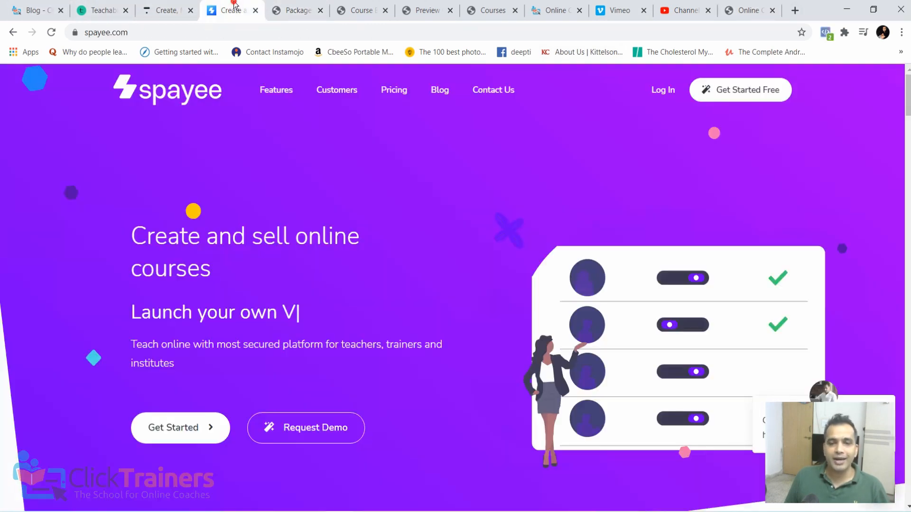
pyautogui.click(294, 10)
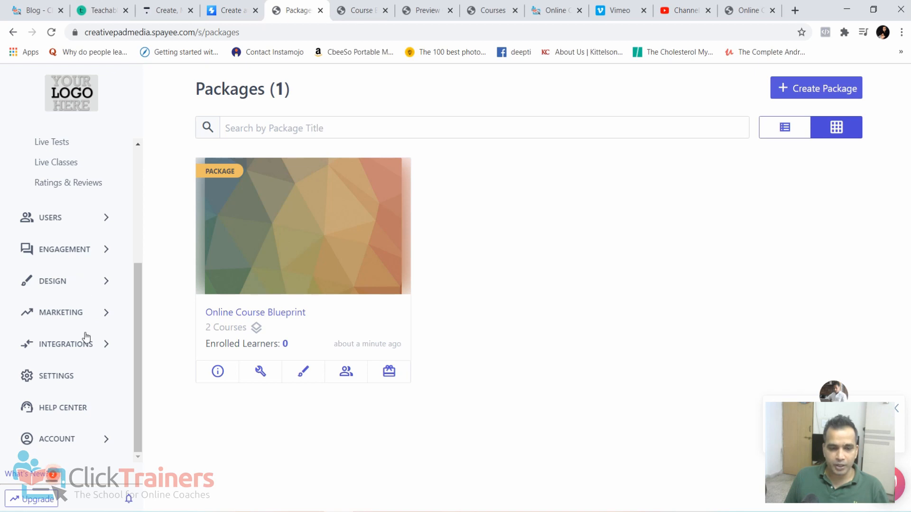
# - Open the third-party integrations page and look over the Vimeo, SproutVideo and Zapier sections
pyautogui.click(72, 344)
pyautogui.click(73, 370)
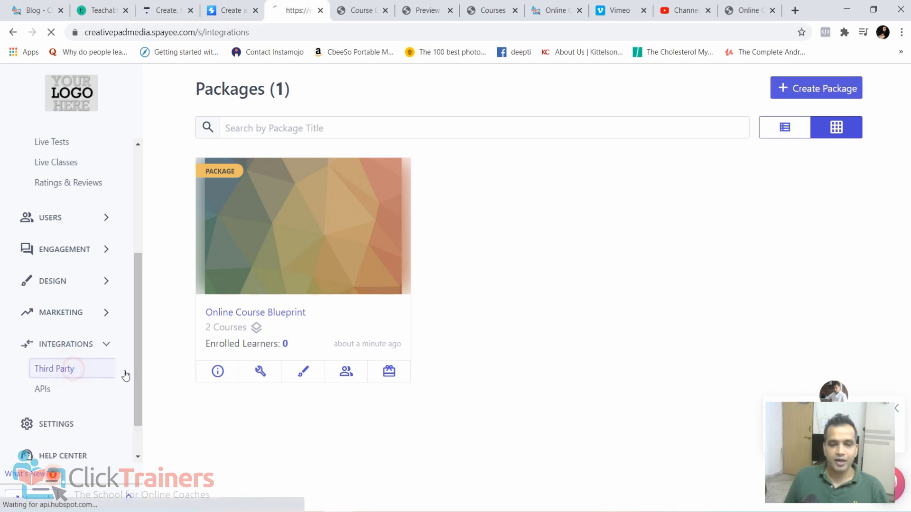
pyautogui.scroll(-10, 426, 375)
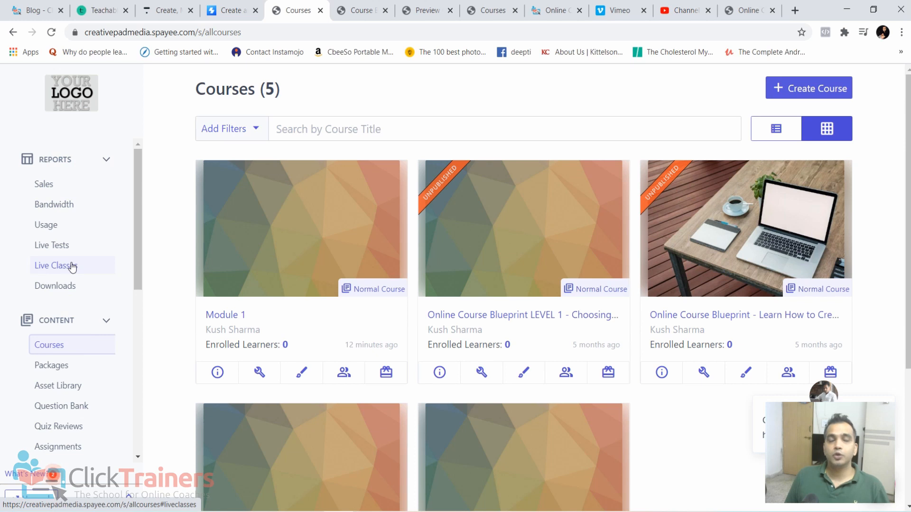
# - Open the school's payment settings
pyautogui.scroll(-6, 72, 267)
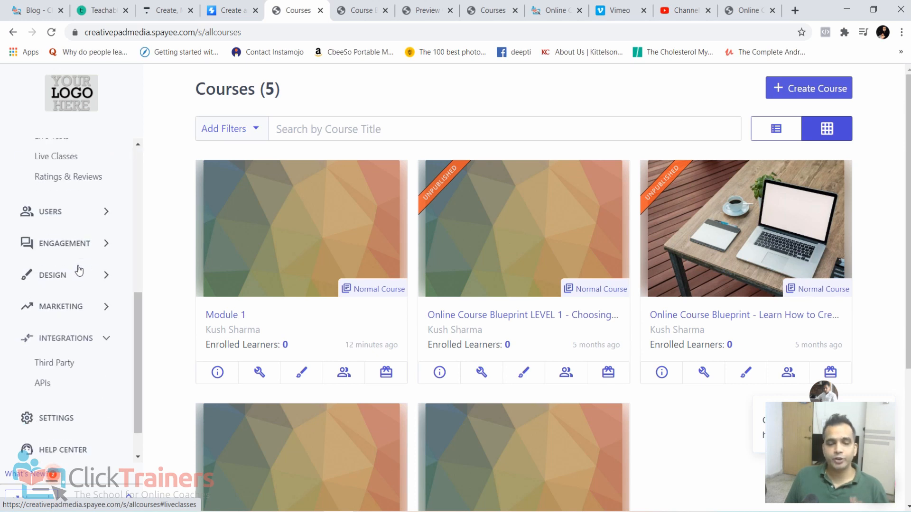
pyautogui.click(73, 419)
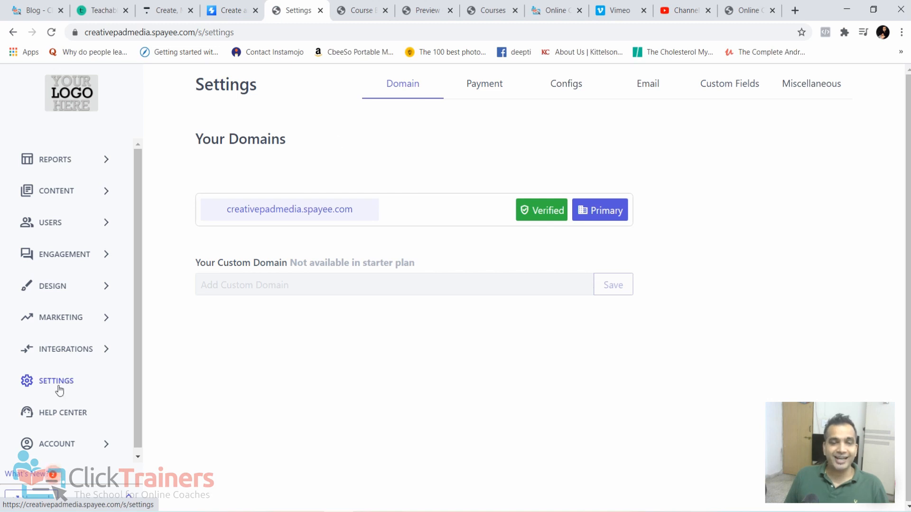
pyautogui.click(484, 90)
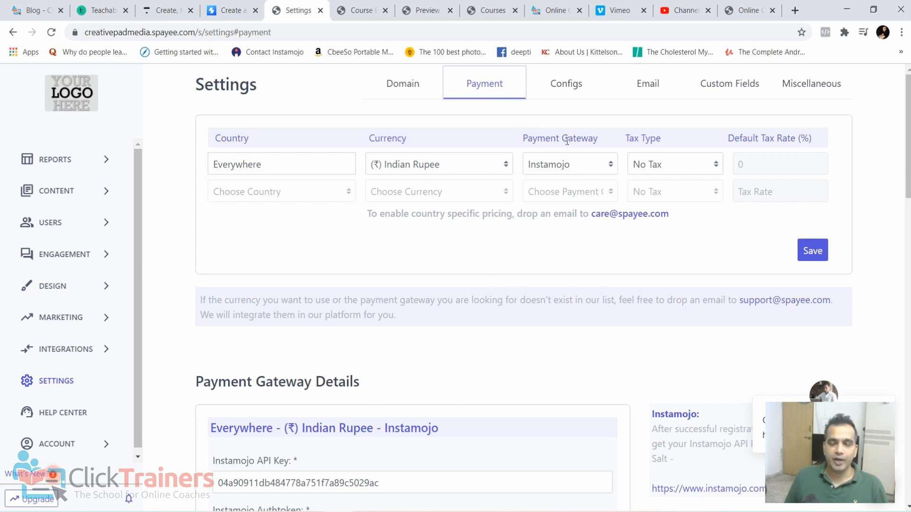
# - Examine the available payment gateways and currencies for the Everywhere entry, choosing Instamojo again as the gateway
pyautogui.click(611, 166)
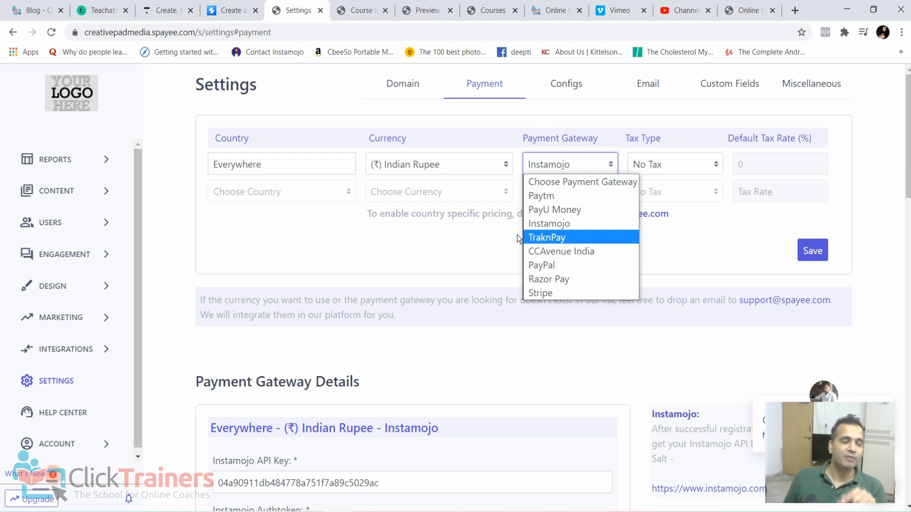
pyautogui.click(549, 224)
pyautogui.click(445, 172)
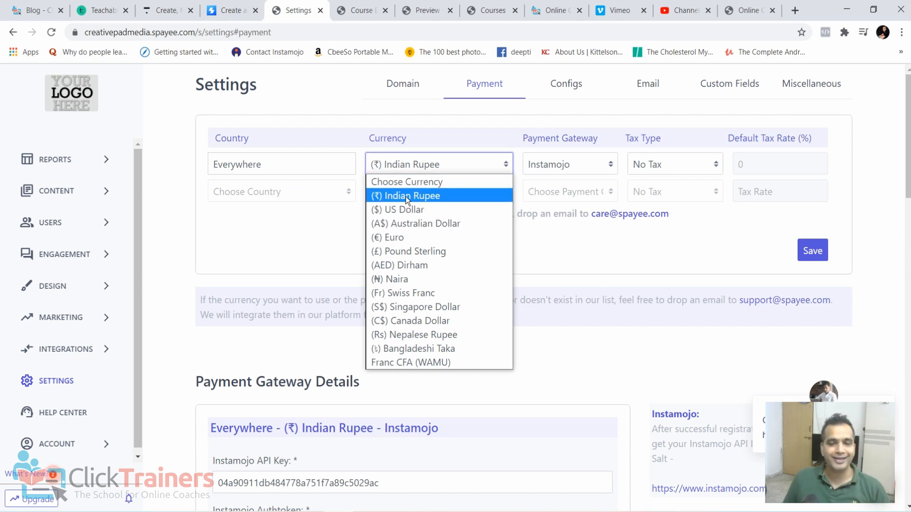
pyautogui.click(312, 241)
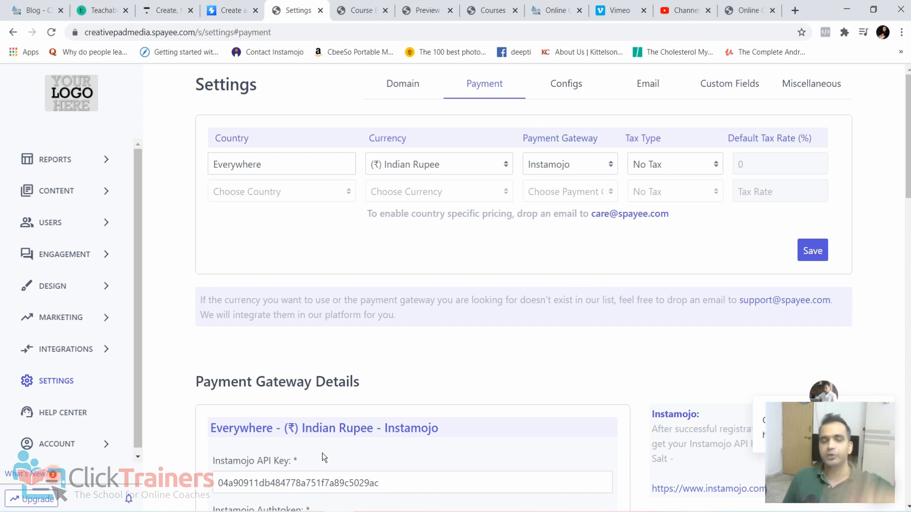
# - Go through the content section back to the third-party integrations and review the Google, Facebook and Vimeo fields
pyautogui.click(57, 190)
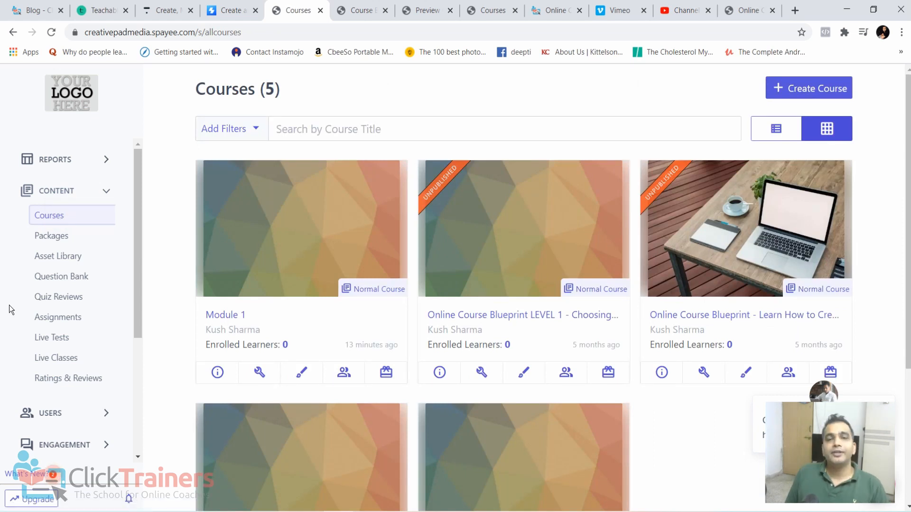
pyautogui.scroll(-4, 71, 309)
pyautogui.click(72, 342)
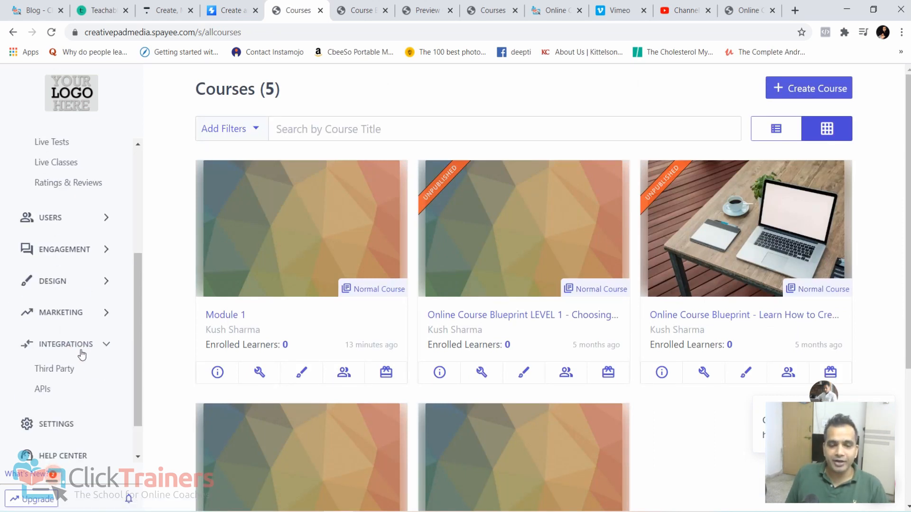
pyautogui.click(73, 368)
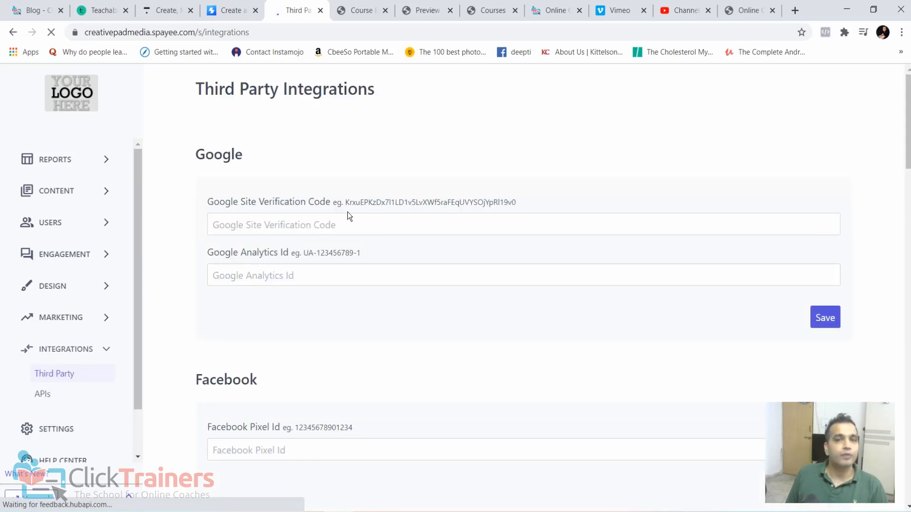
pyautogui.scroll(-5, 421, 217)
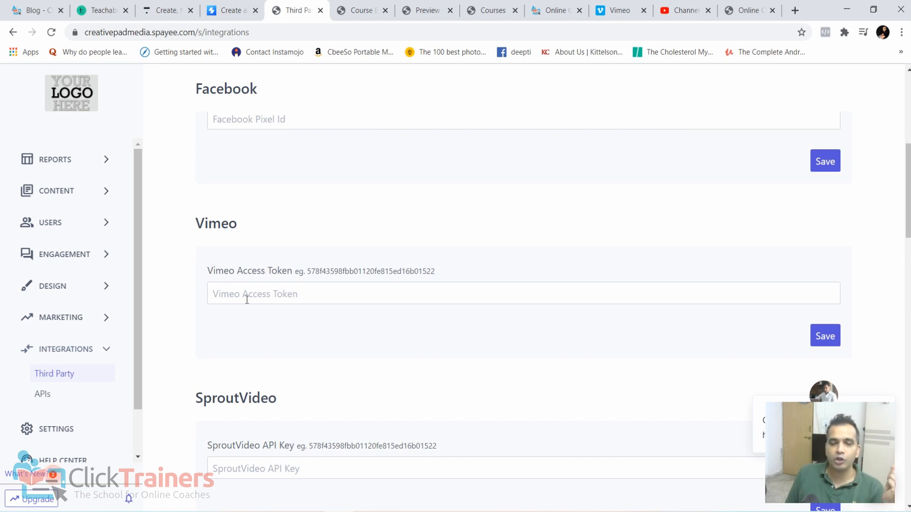
pyautogui.scroll(3, 346, 357)
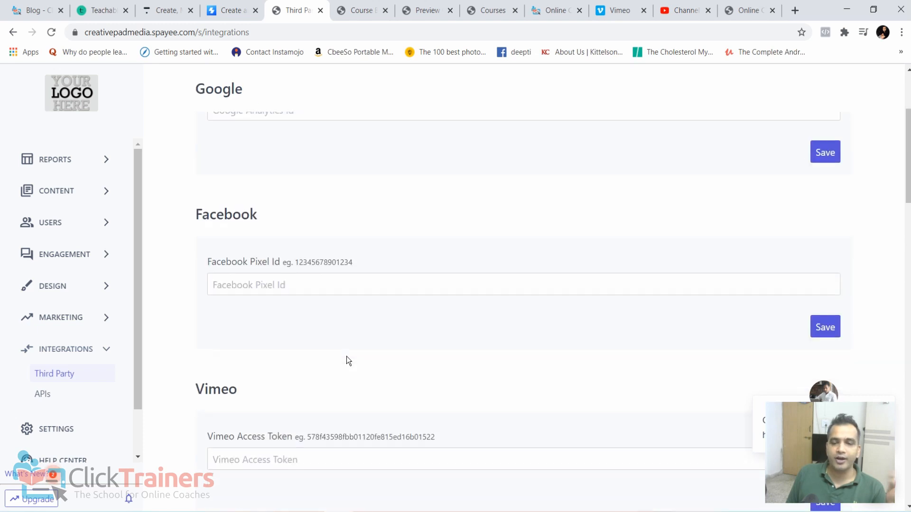
# - Examine the Google verification and analytics, Facebook Pixel and Vimeo access token fields on the third-party integrations page
pyautogui.scroll(-3, 354, 342)
pyautogui.scroll(3, 354, 341)
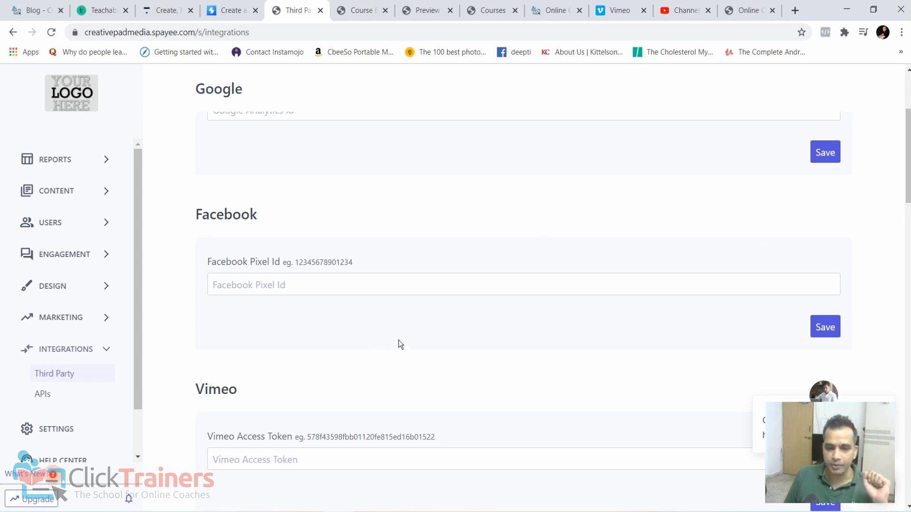
pyautogui.scroll(2, 401, 345)
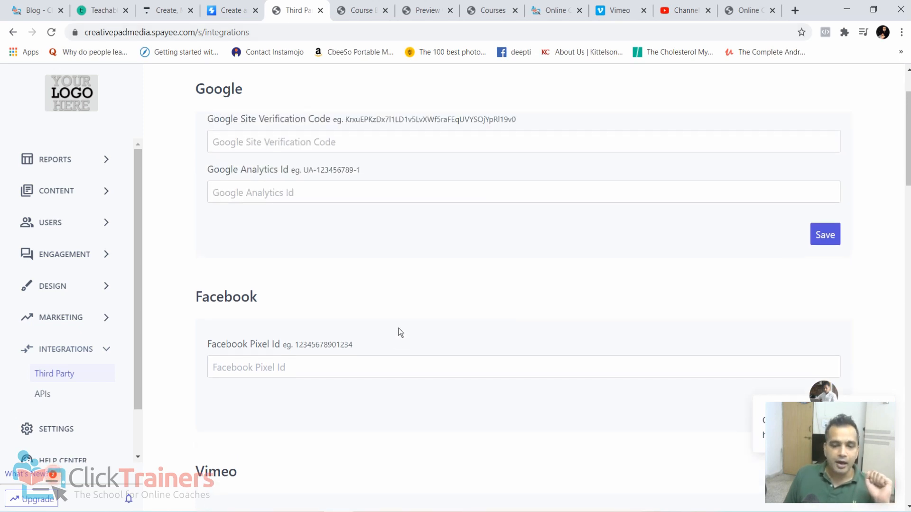
pyautogui.scroll(2, 401, 333)
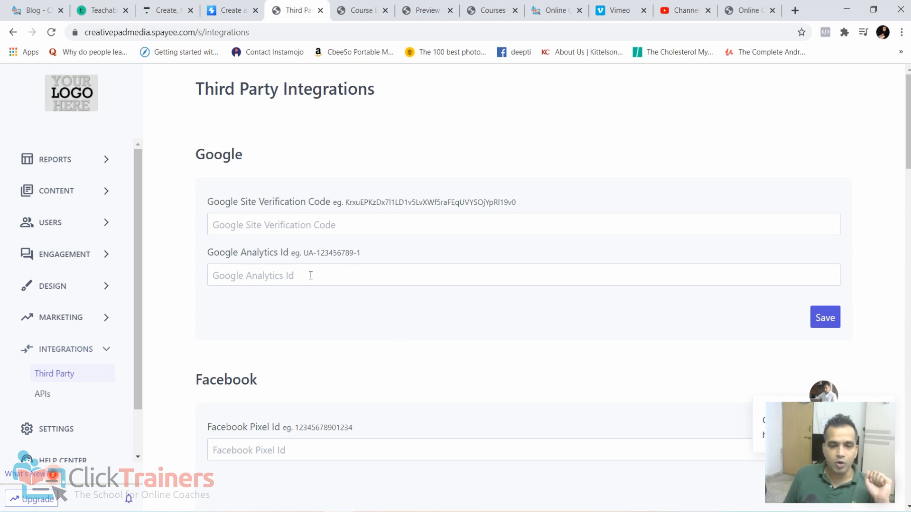
pyautogui.scroll(-4, 317, 349)
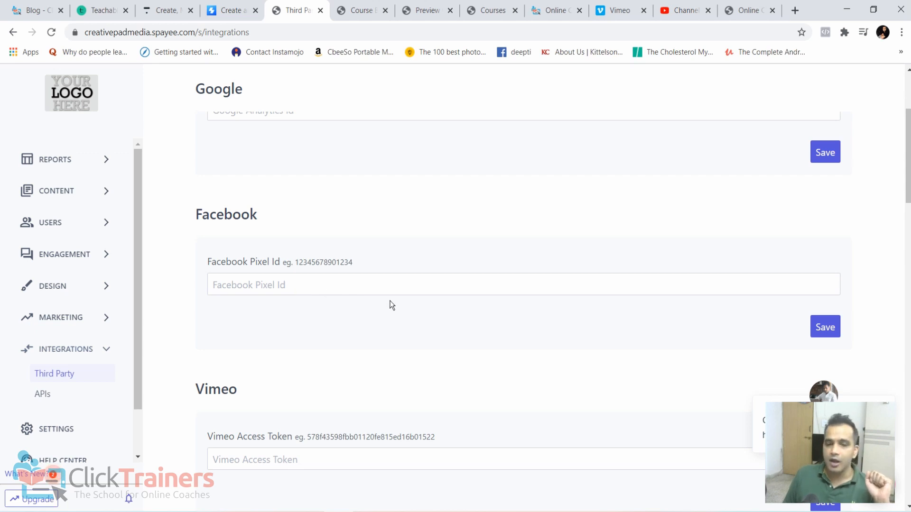
pyautogui.scroll(-5, 395, 373)
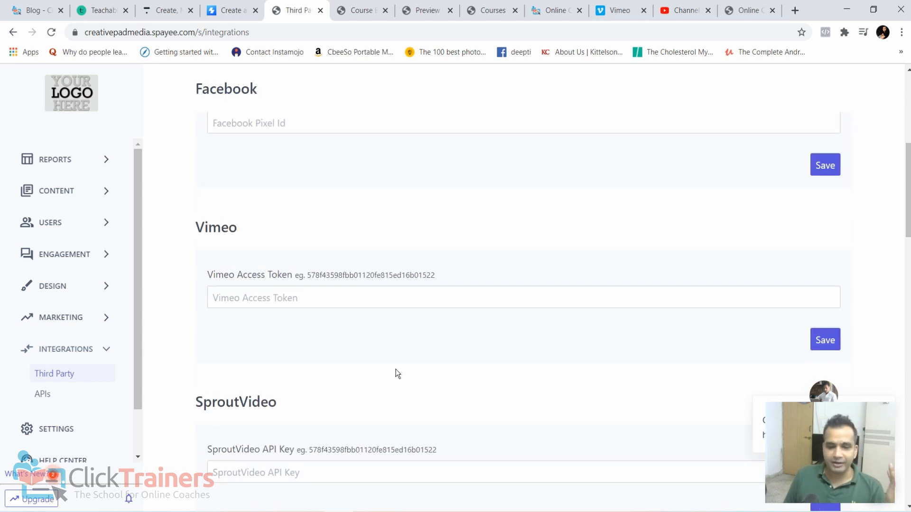
pyautogui.scroll(3, 393, 354)
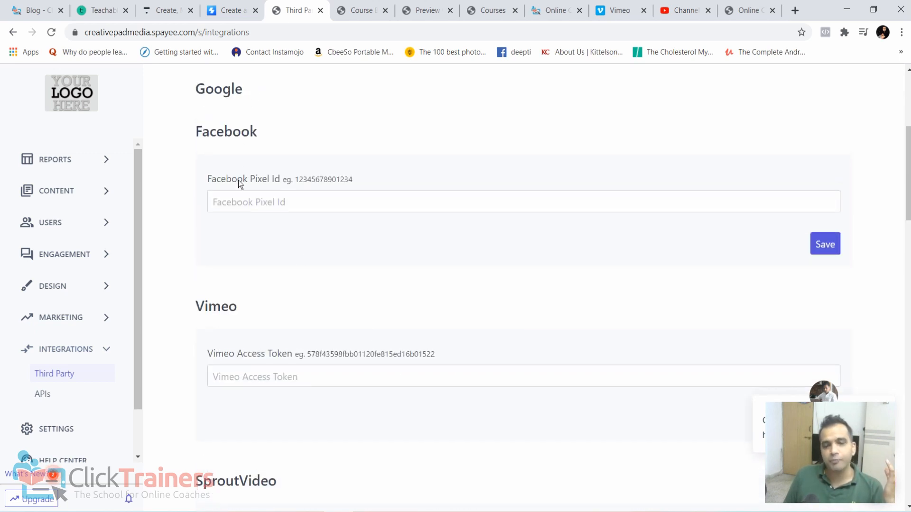
pyautogui.scroll(2, 247, 223)
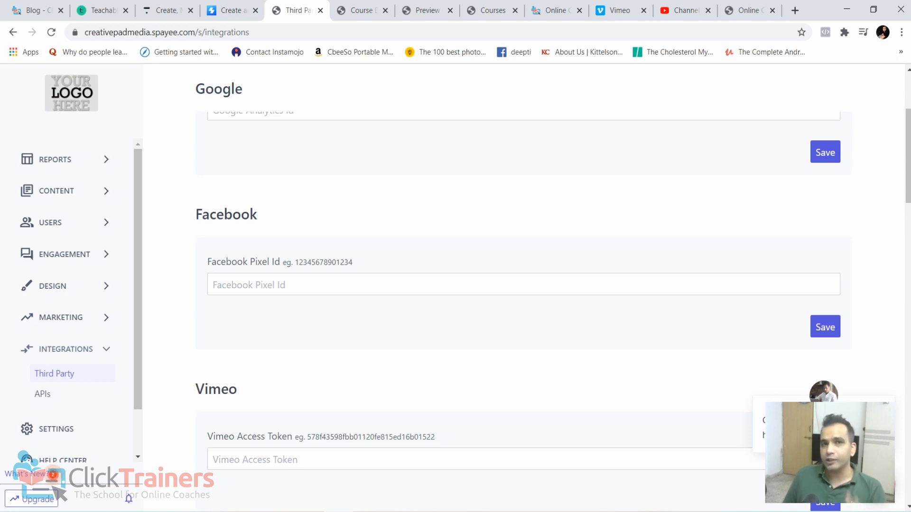
pyautogui.scroll(-6, 526, 357)
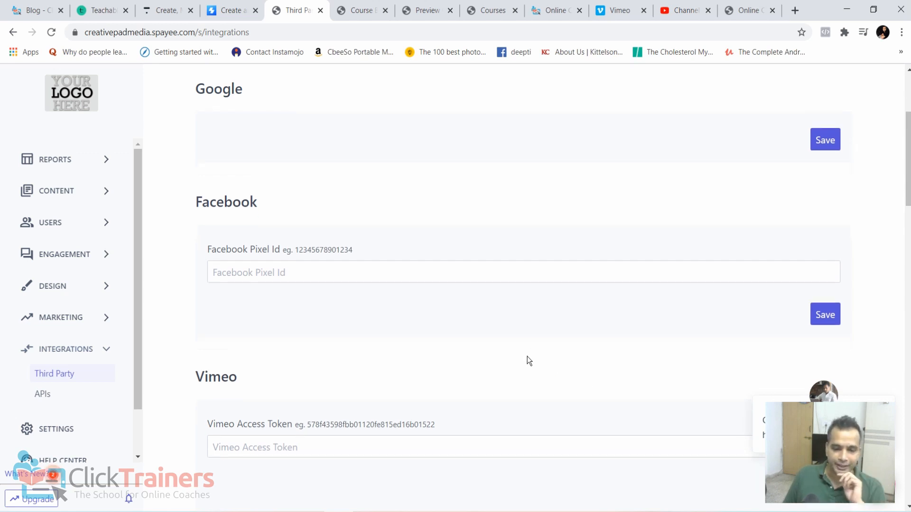
# - Review the remaining integration sections, from SproutVideo, Zapier and Zoom to Mailchimp, OTP providers and single sign-on
pyautogui.scroll(-3, 526, 355)
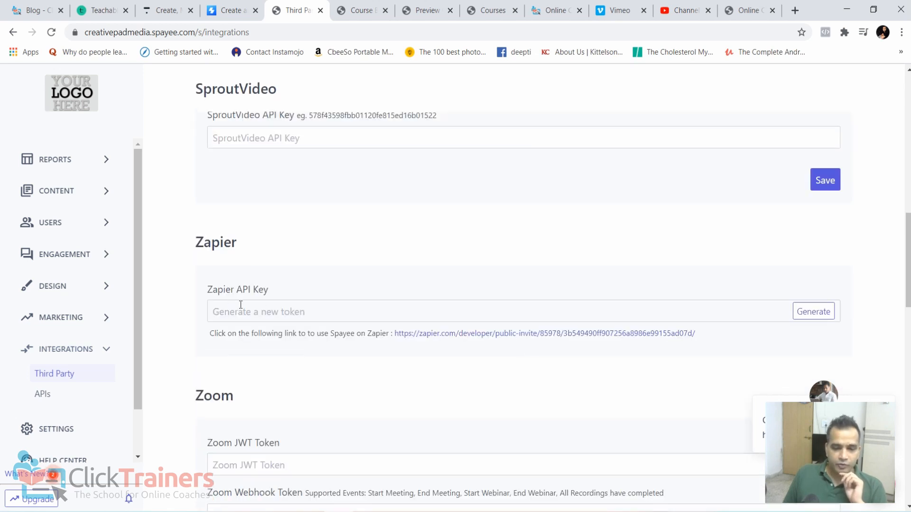
pyautogui.scroll(-3, 251, 299)
pyautogui.scroll(-5, 270, 320)
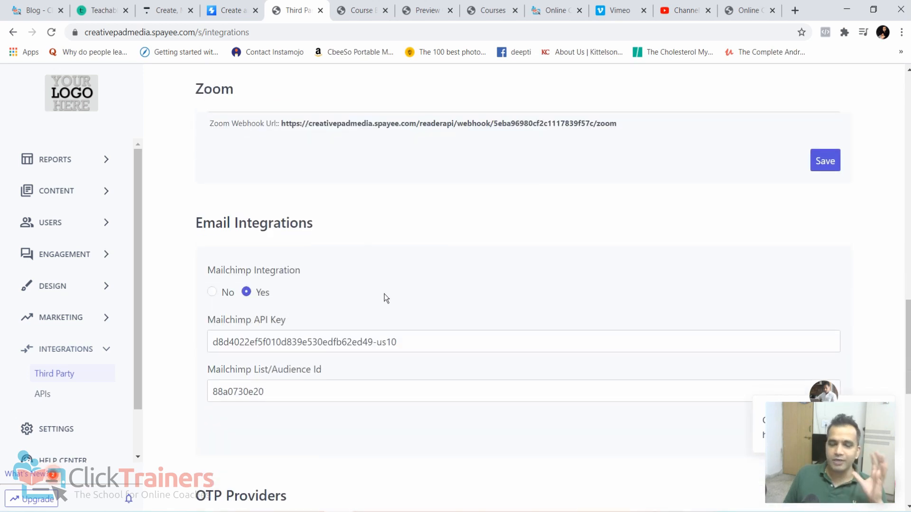
pyautogui.scroll(5, 386, 297)
pyautogui.scroll(-5, 385, 294)
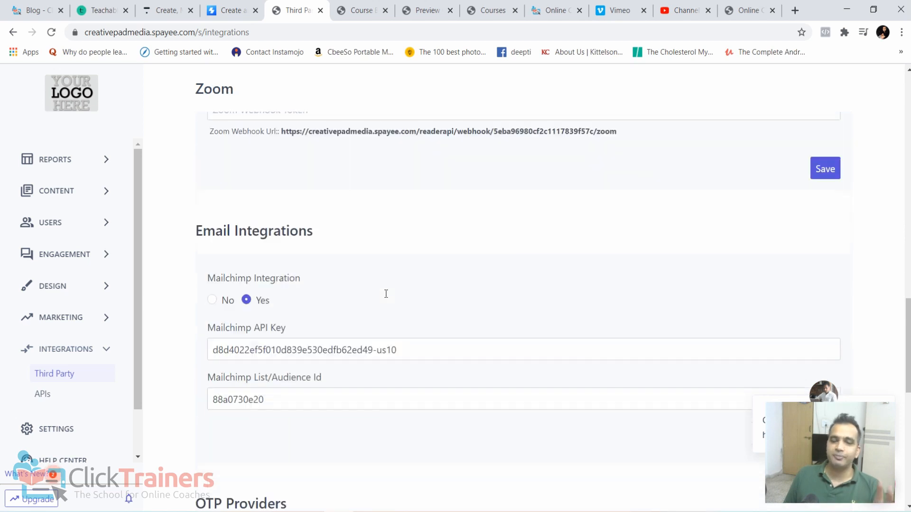
pyautogui.scroll(-1, 386, 297)
pyautogui.scroll(1, 333, 247)
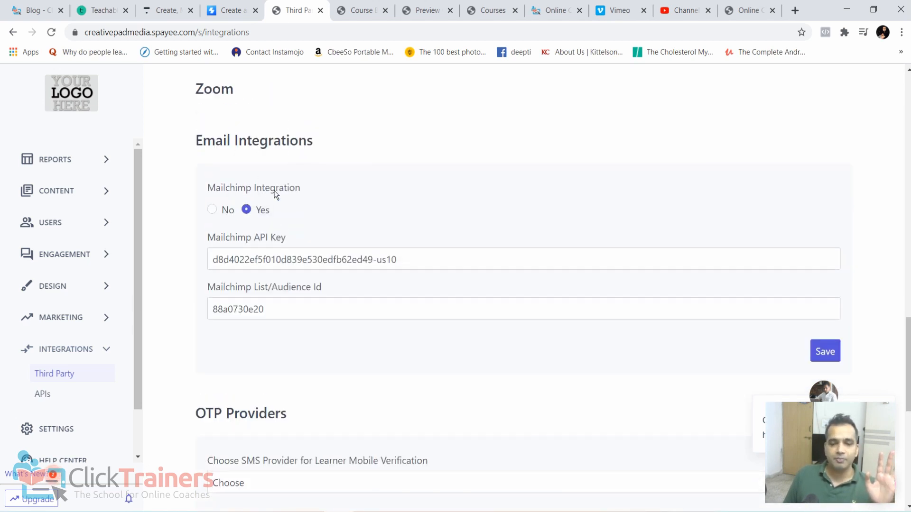
pyautogui.scroll(-6, 313, 195)
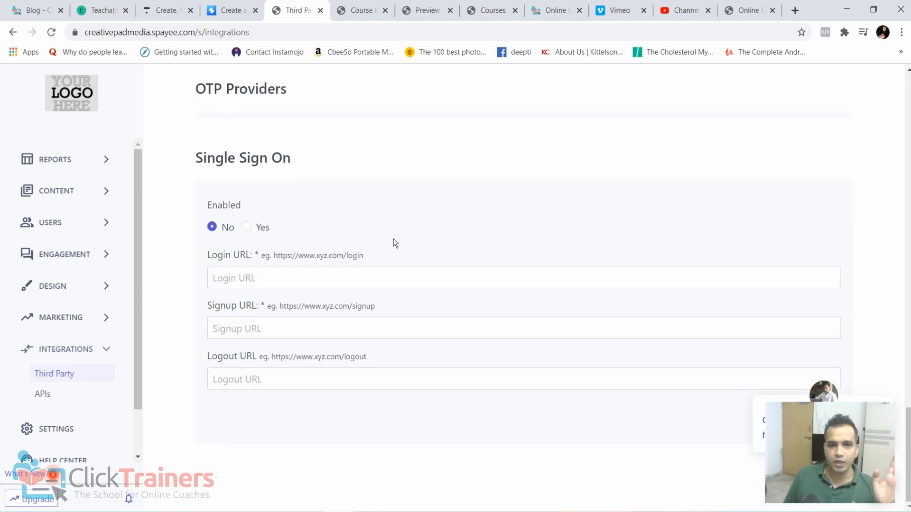
pyautogui.scroll(3, 393, 243)
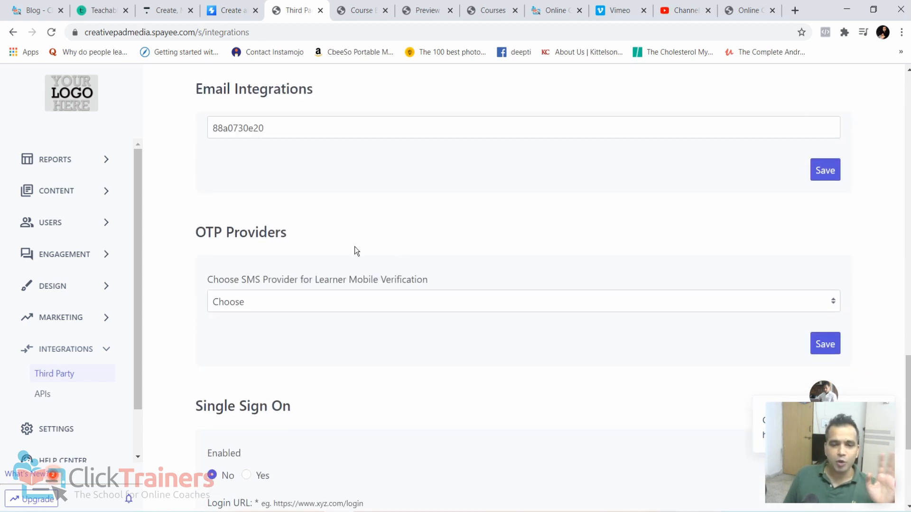
pyautogui.scroll(5, 356, 249)
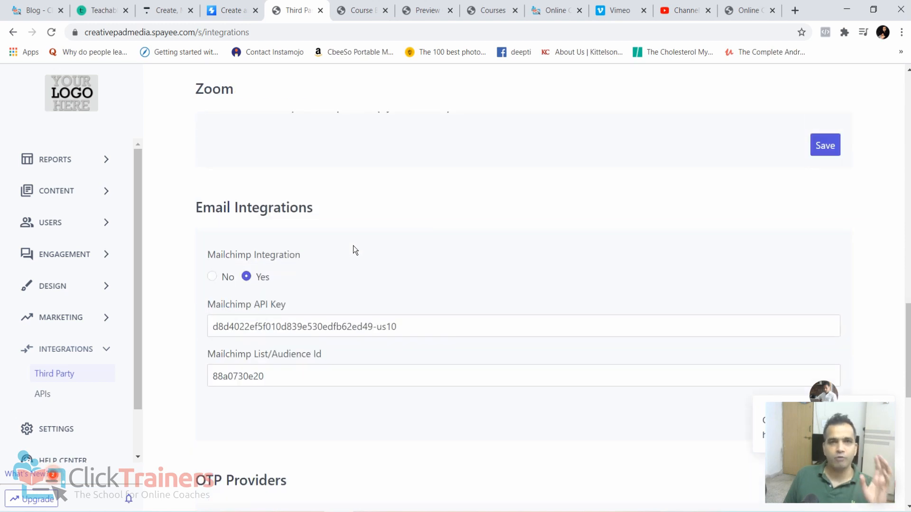
pyautogui.scroll(-5, 341, 269)
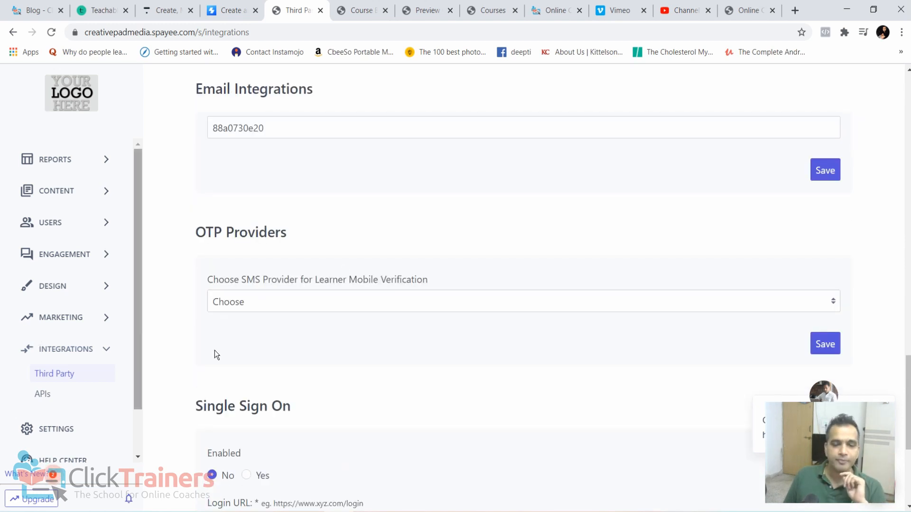
pyautogui.scroll(-3, 214, 350)
pyautogui.scroll(-1, 107, 352)
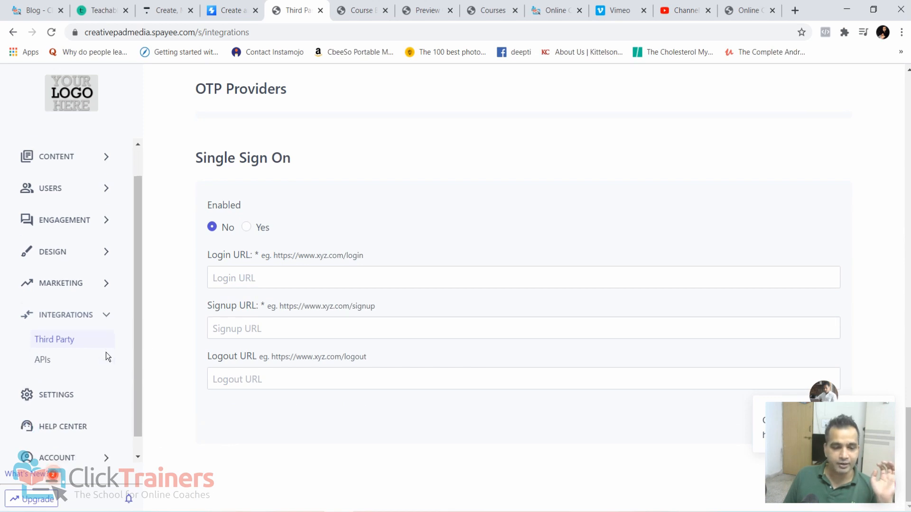
pyautogui.scroll(2, 106, 352)
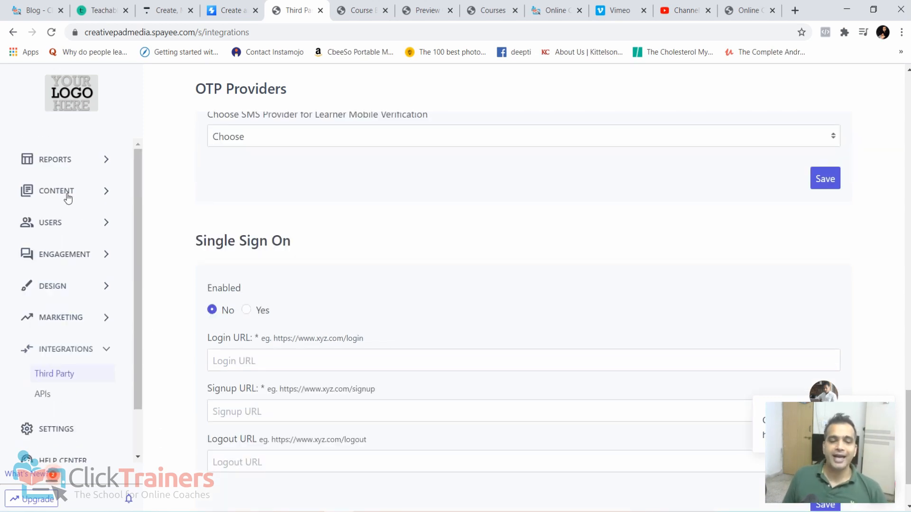
# - Open the school's course list and look it over, and open the list of packages
pyautogui.click(68, 199)
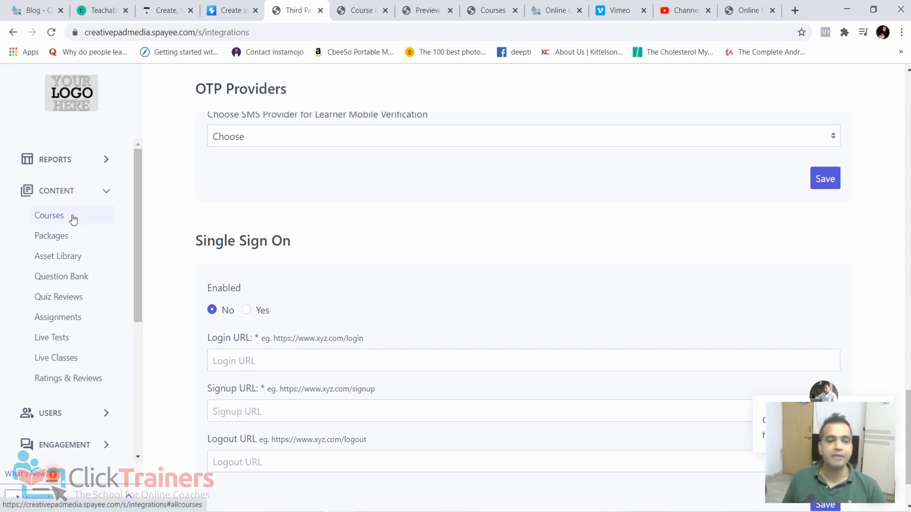
pyautogui.click(53, 215)
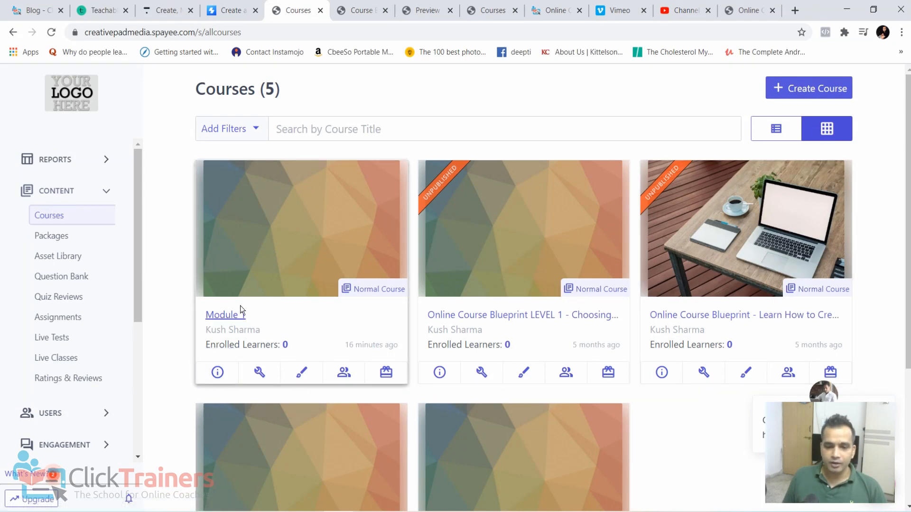
pyautogui.scroll(-4, 240, 305)
pyautogui.scroll(2, 258, 236)
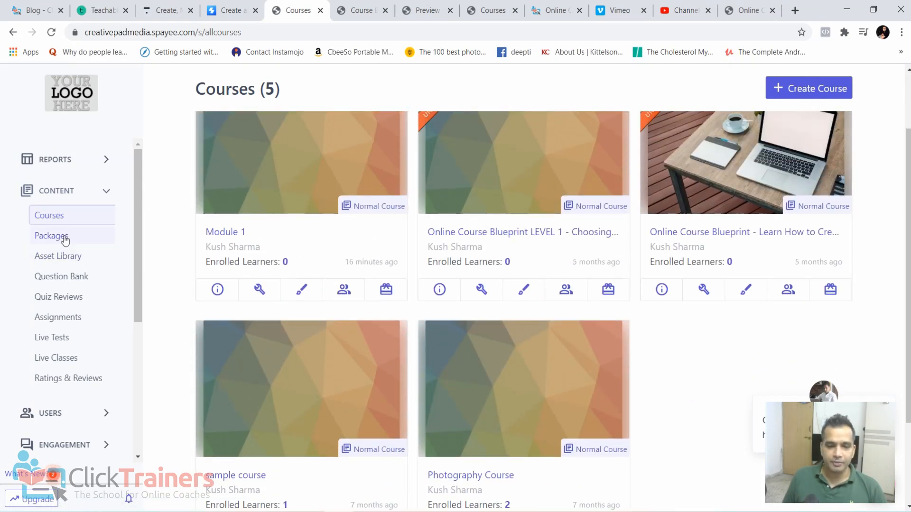
pyautogui.click(65, 238)
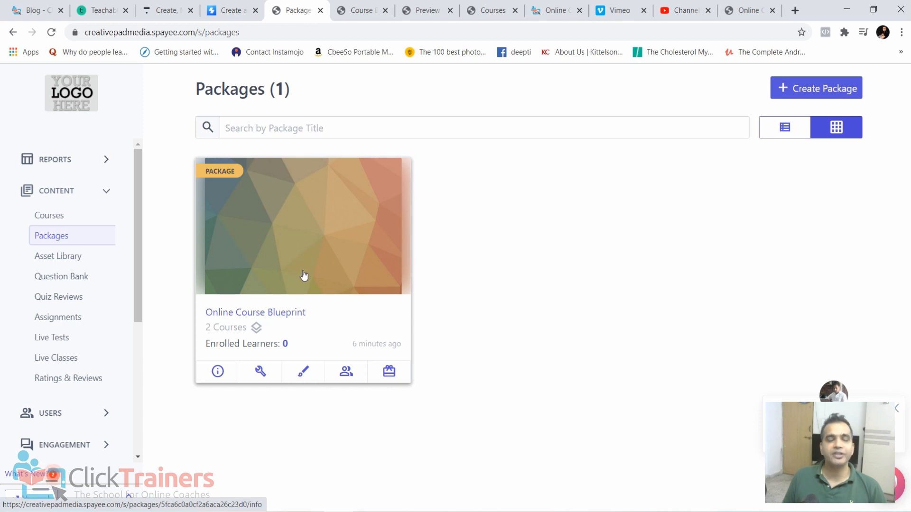
# - View the Online Course Blueprint store page and the Thinkific home page, and return to the package list
pyautogui.click(749, 14)
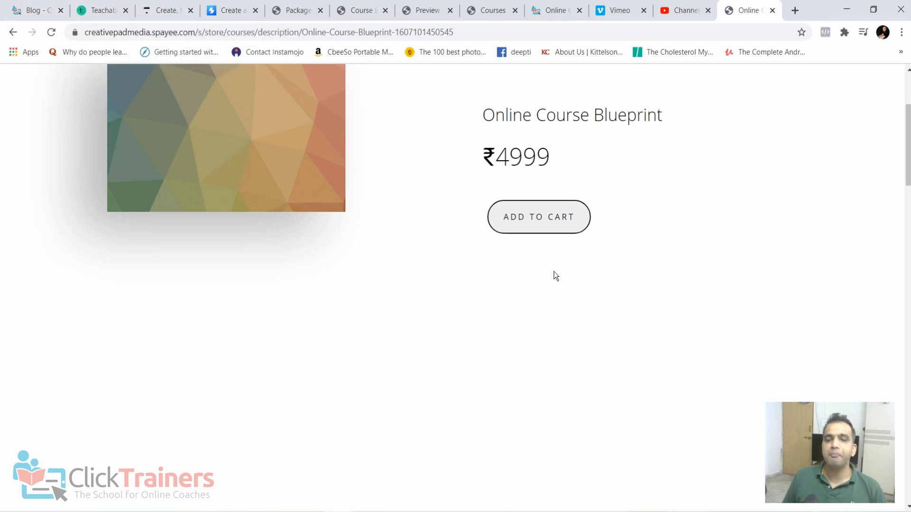
pyautogui.click(163, 7)
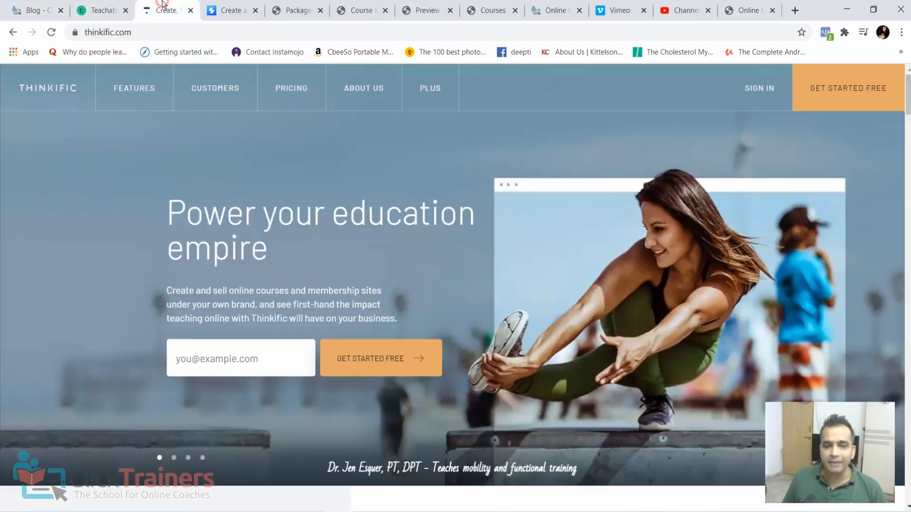
pyautogui.click(288, 5)
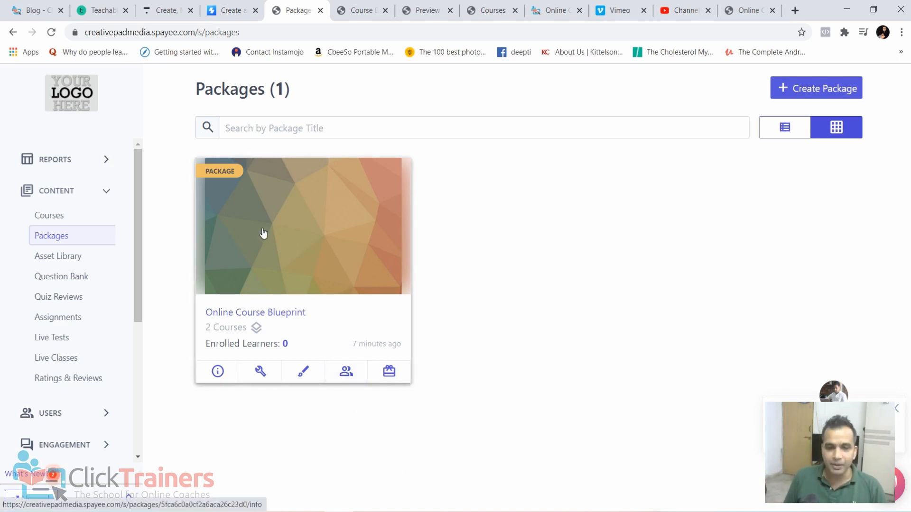
# - Open the learners page of the Online Course Blueprint package and highlight the school's base address
pyautogui.click(343, 376)
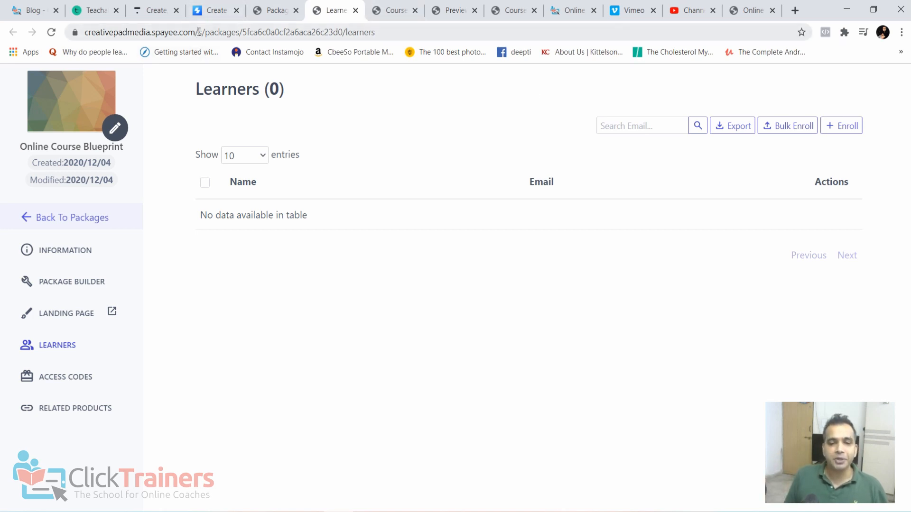
pyautogui.moveTo(199, 31); pyautogui.dragTo(85, 32)
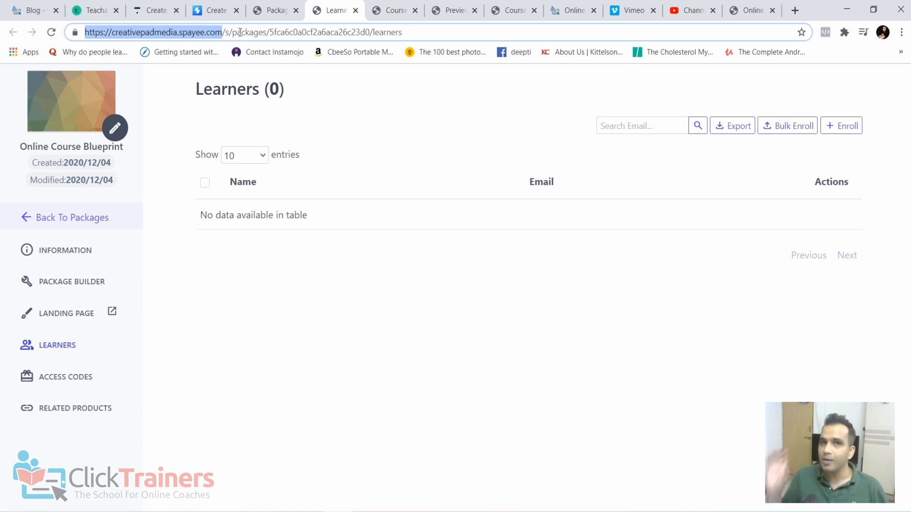
# - Switch to the Firefox window with the ClickTrainers student account, open the student's profile and log out
pyautogui.click(362, 511)
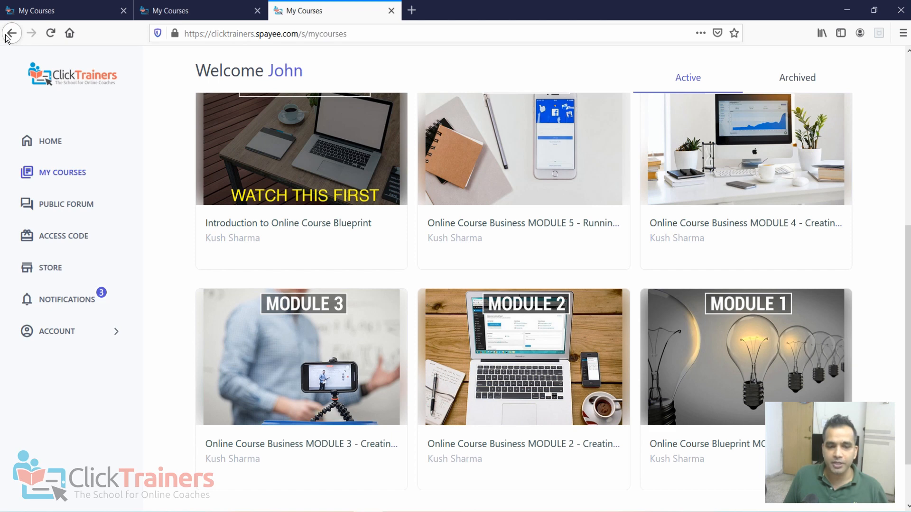
pyautogui.click(96, 334)
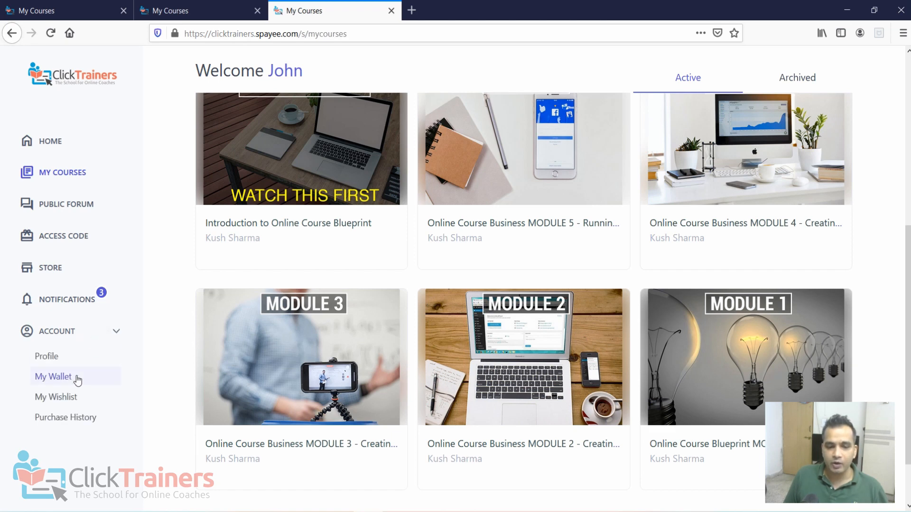
pyautogui.click(60, 358)
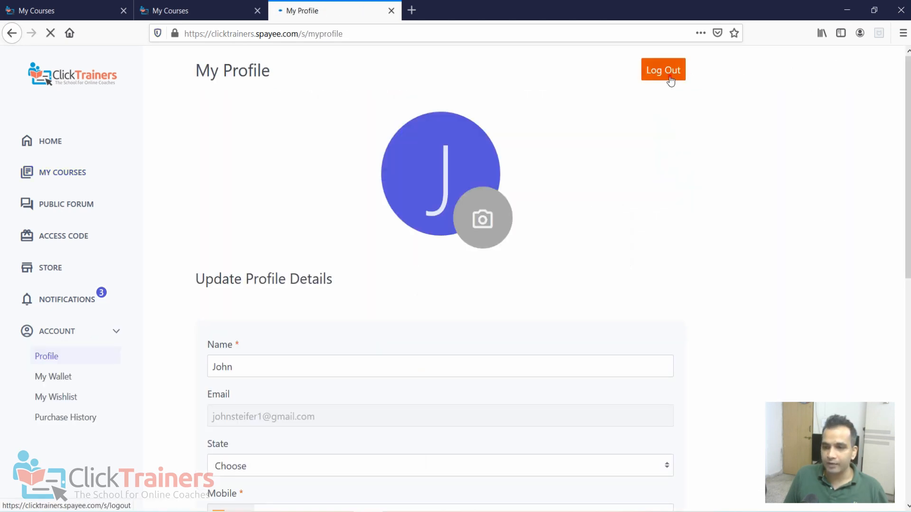
pyautogui.click(670, 79)
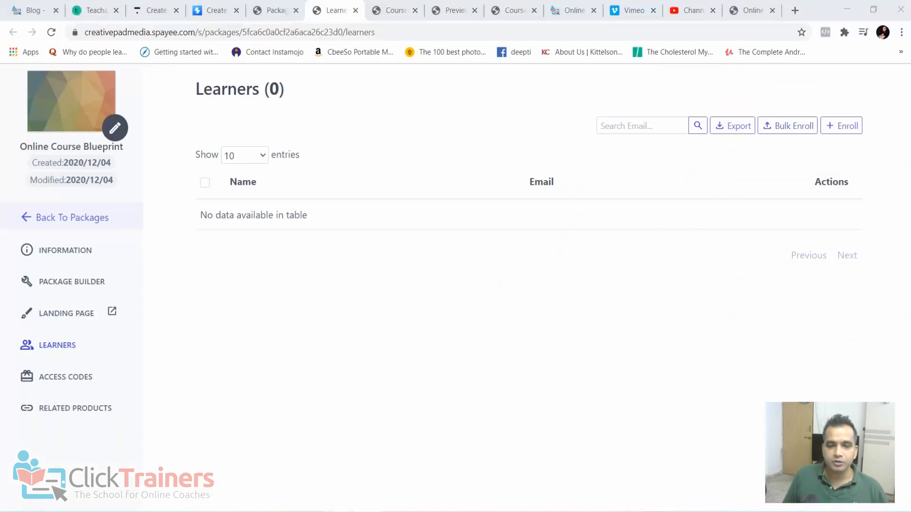
# - View the package's Enroll Learner form, close it without enrolling anyone and go back to the package list
pyautogui.click(611, 126)
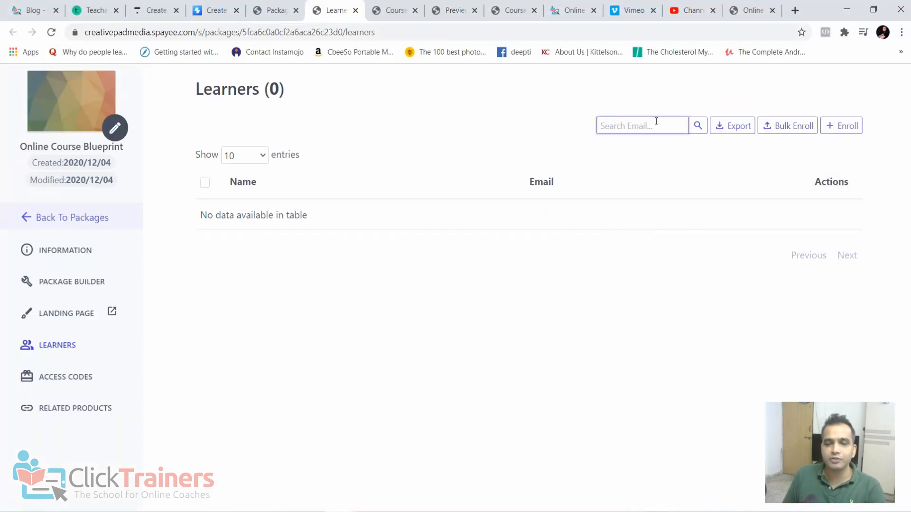
pyautogui.click(841, 127)
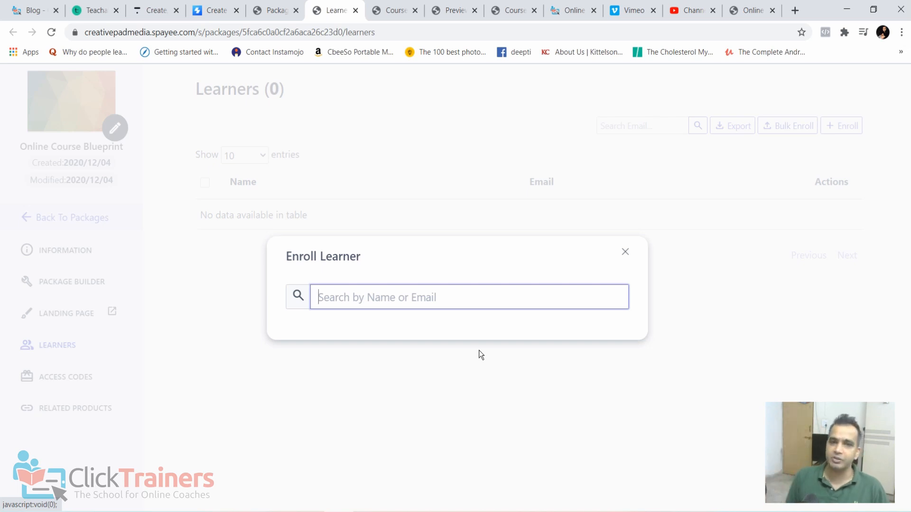
pyautogui.click(626, 252)
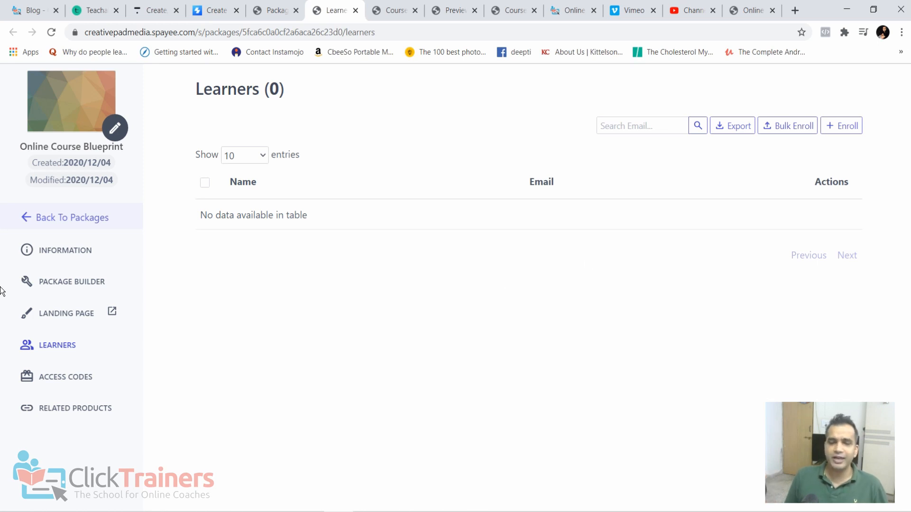
pyautogui.click(49, 219)
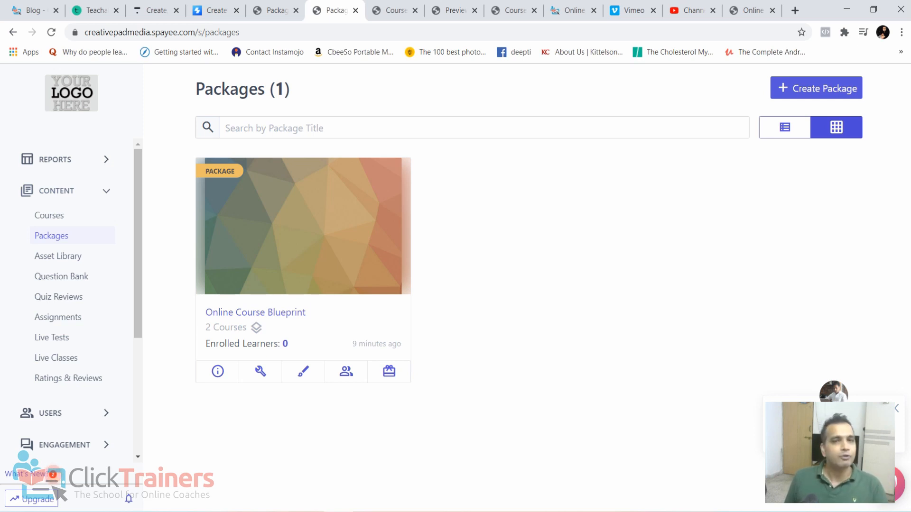
# - Open the support help panel, and view the annual prices of the Basic, Pro and Business plans on the Teachable site
pyautogui.click(833, 427)
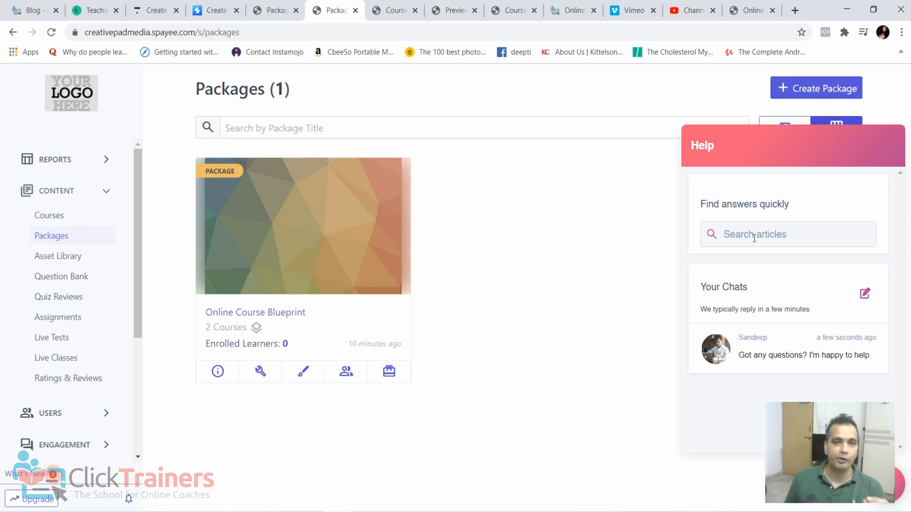
pyautogui.click(97, 10)
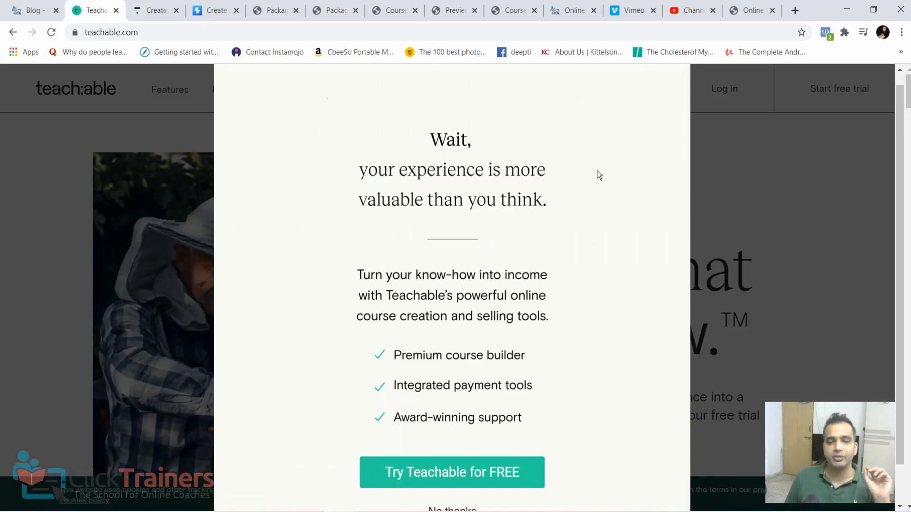
pyautogui.click(785, 145)
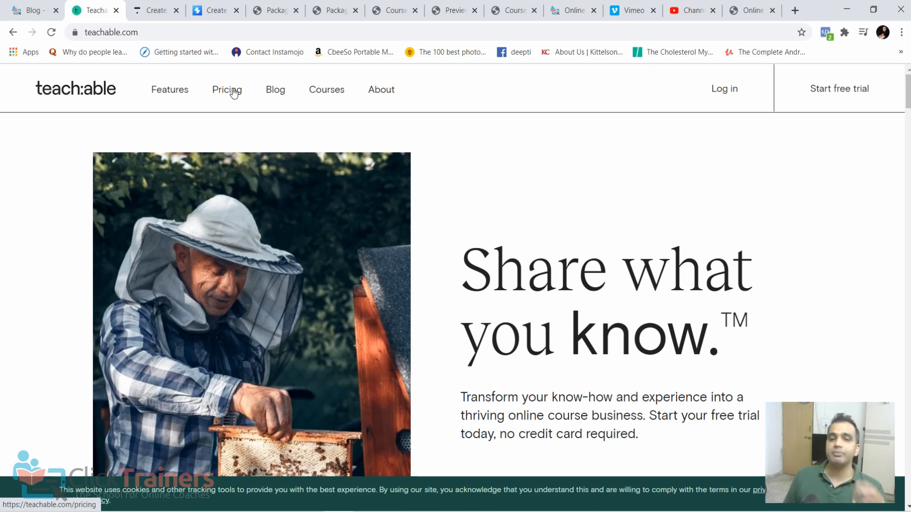
pyautogui.click(232, 93)
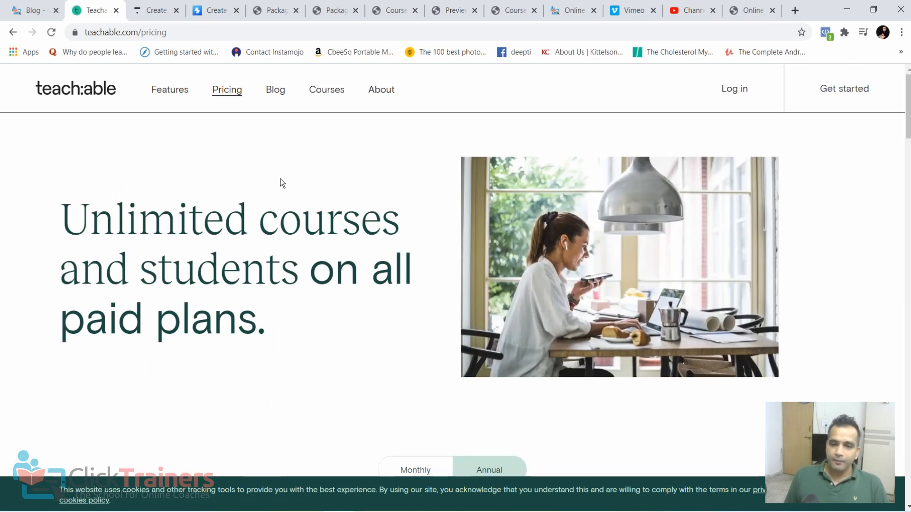
pyautogui.scroll(-5, 281, 190)
pyautogui.scroll(-3, 282, 192)
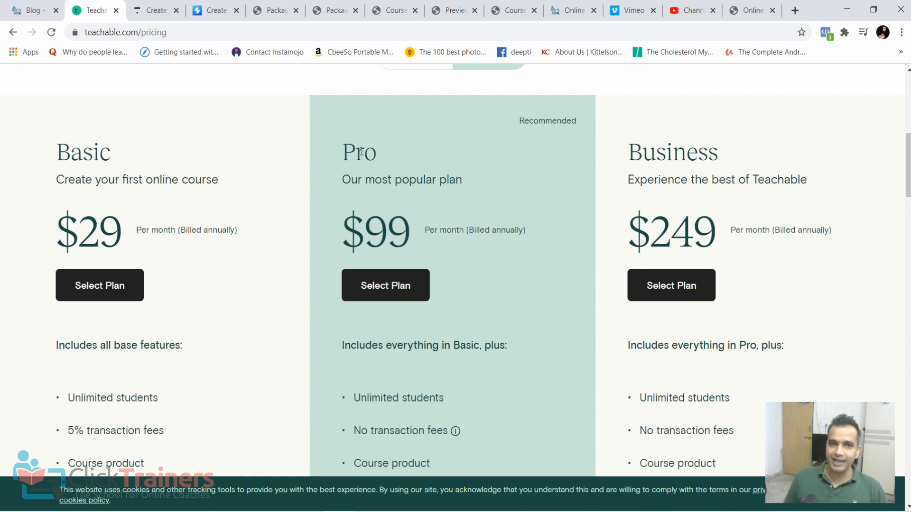
pyautogui.scroll(-3, 388, 198)
pyautogui.scroll(3, 388, 198)
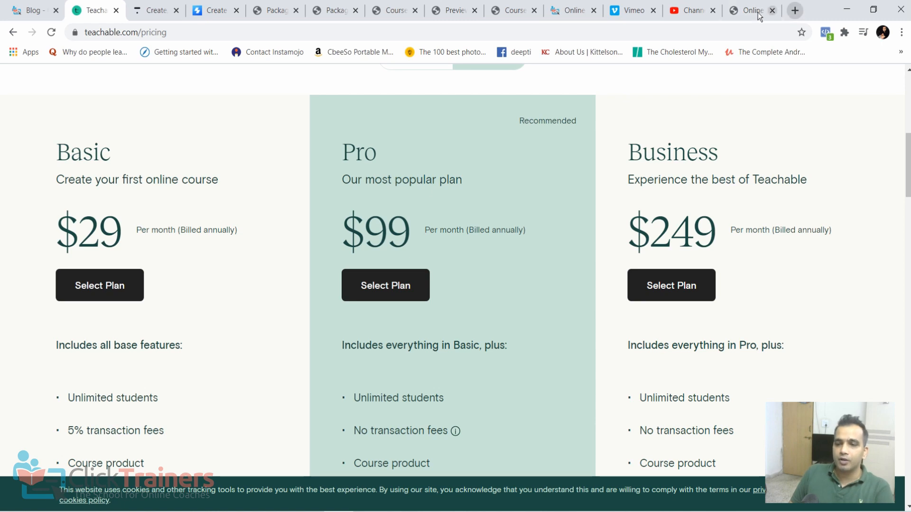
# - Open the Zapier home page, zapier.com, in a new browser tab
pyautogui.click(693, 10)
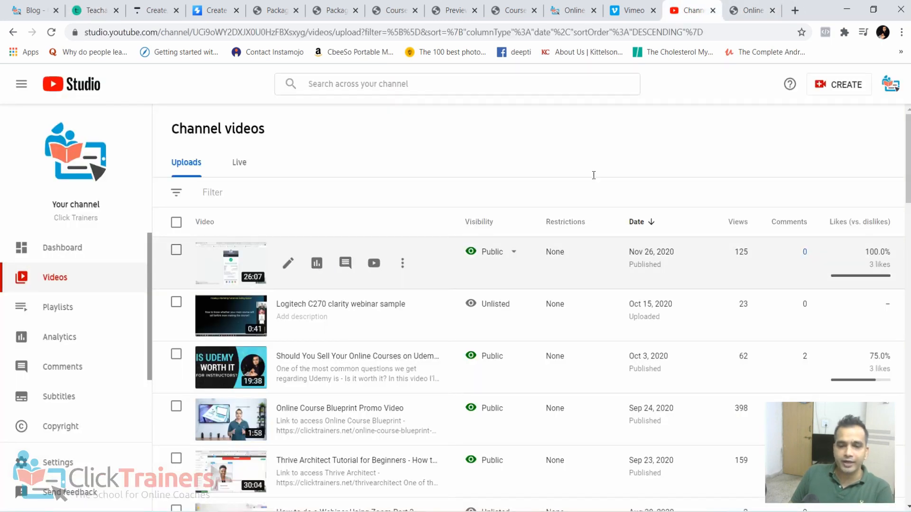
pyautogui.click(795, 10)
pyautogui.write('za')
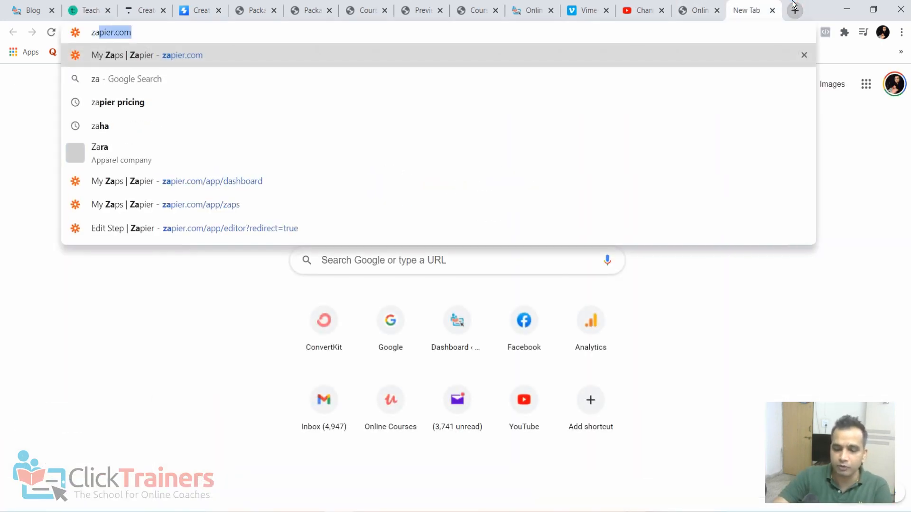
pyautogui.write('pier.com')
pyautogui.press('Return')
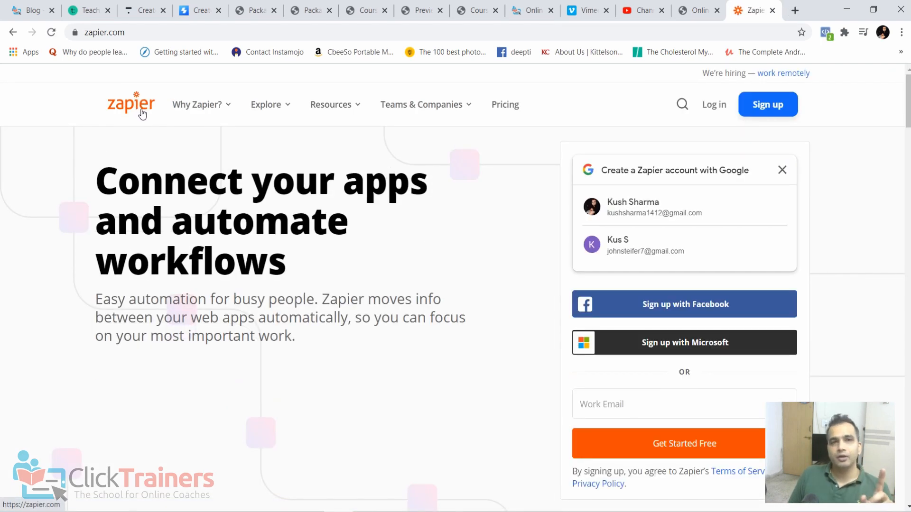
# - Return to Teachable's pricing page, show its plans with monthly billing and review what they include
pyautogui.click(88, 10)
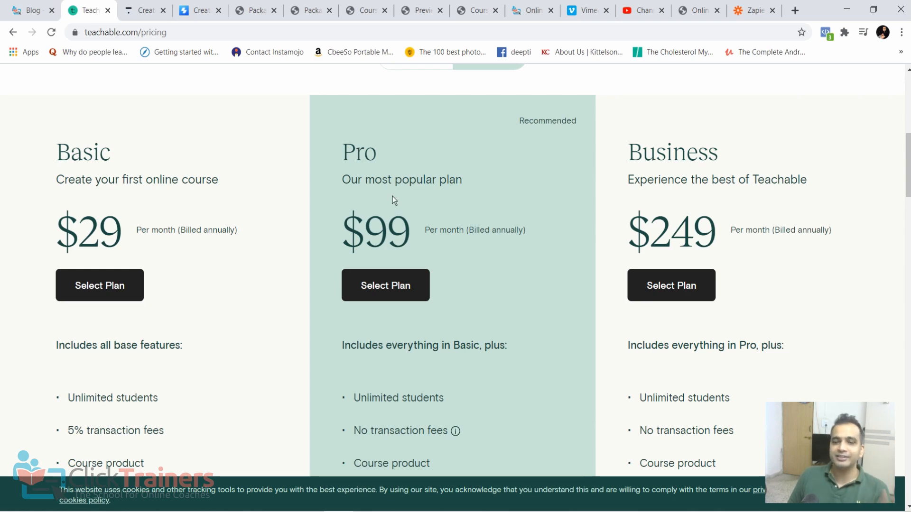
pyautogui.scroll(2, 392, 196)
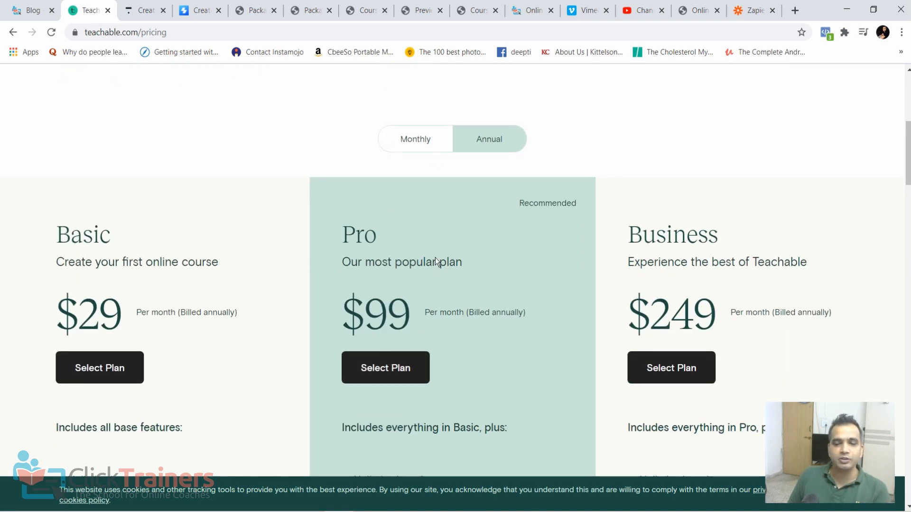
pyautogui.click(413, 145)
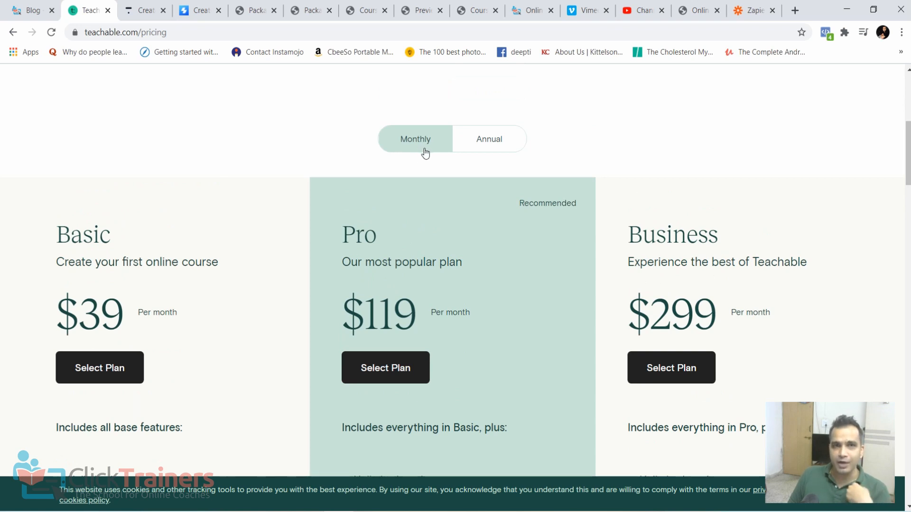
pyautogui.scroll(-3, 425, 153)
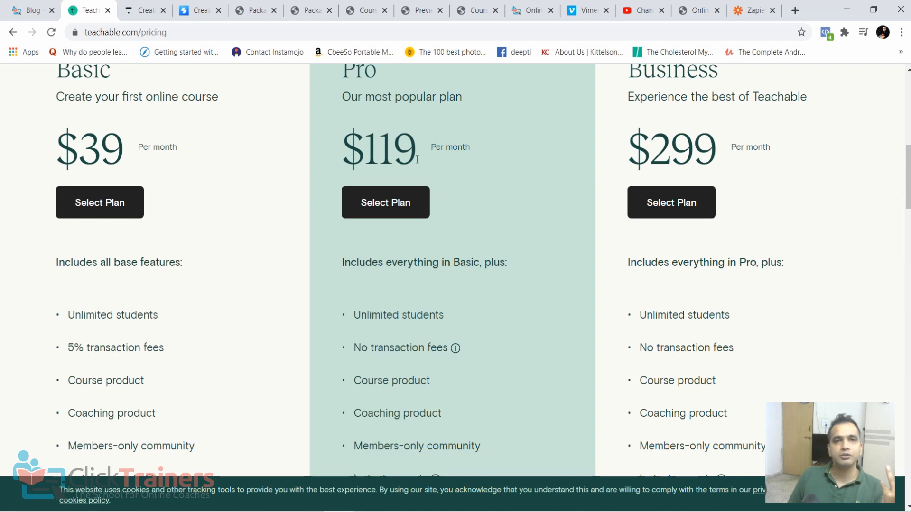
pyautogui.scroll(2, 396, 271)
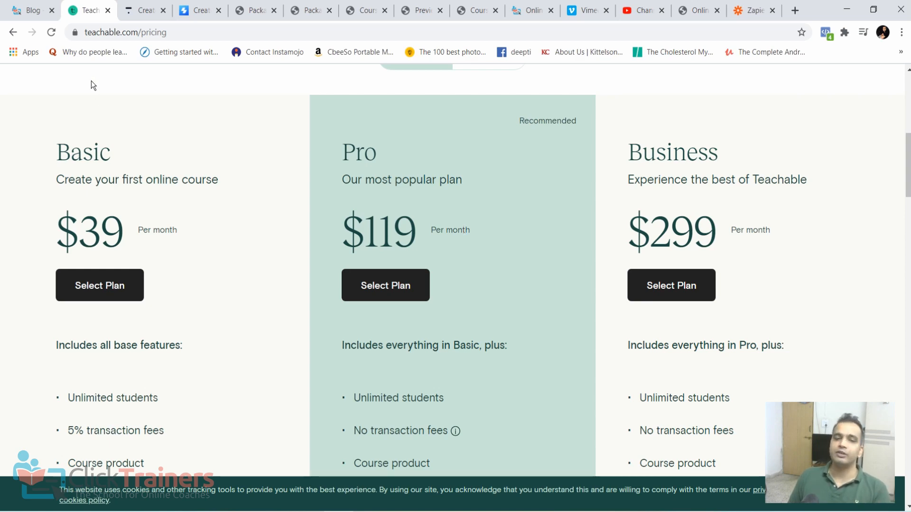
# - Open Thinkific's pricing page and review its plans with monthly billing
pyautogui.click(147, 10)
pyautogui.moveTo(233, 96)
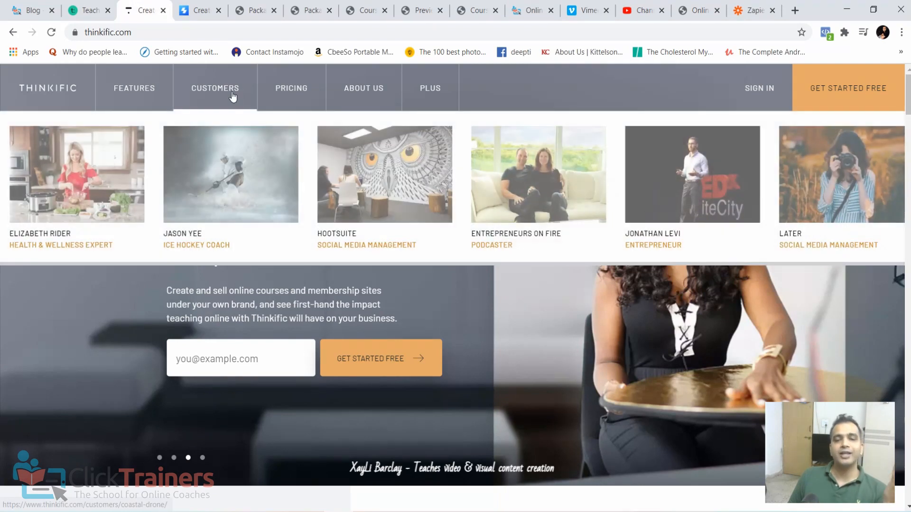
pyautogui.click(281, 97)
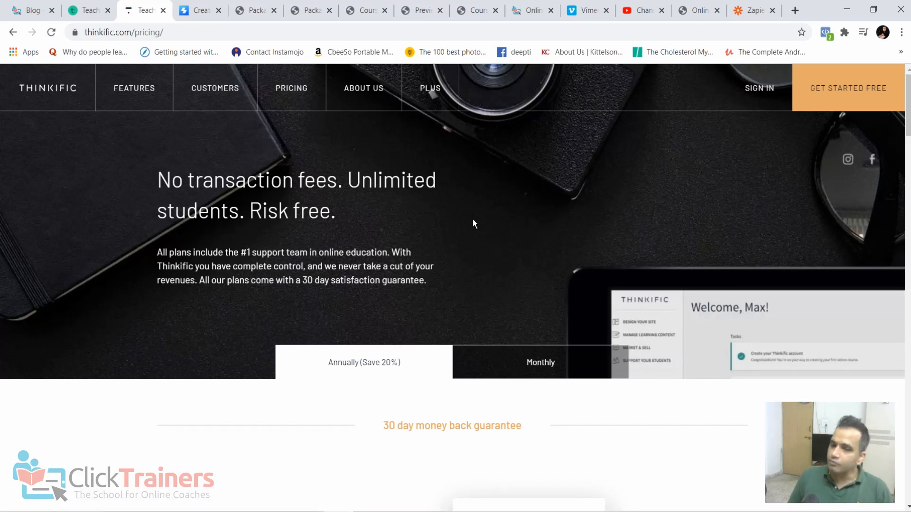
pyautogui.click(292, 89)
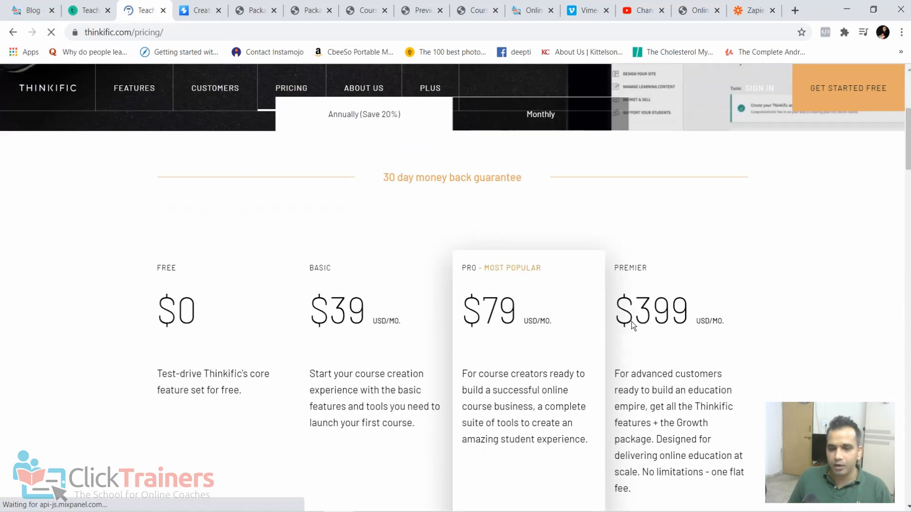
pyautogui.scroll(-5, 620, 322)
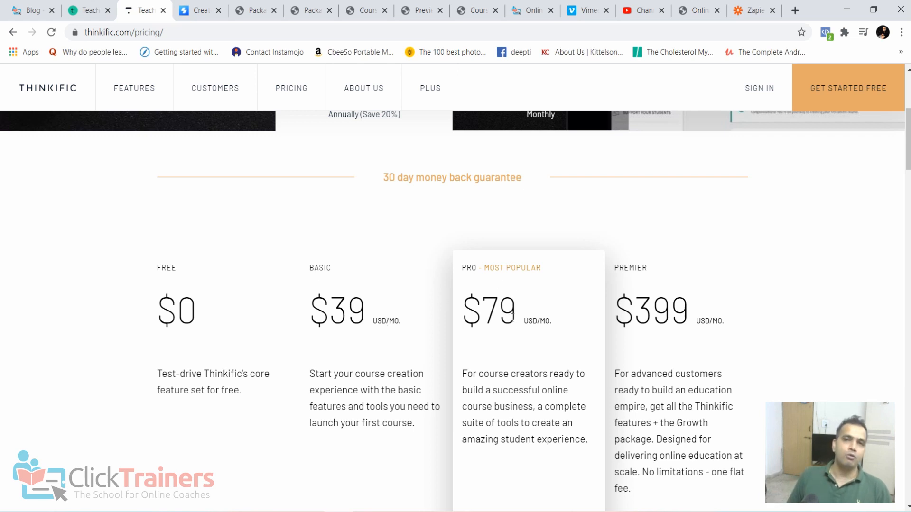
pyautogui.scroll(2, 441, 213)
pyautogui.click(544, 196)
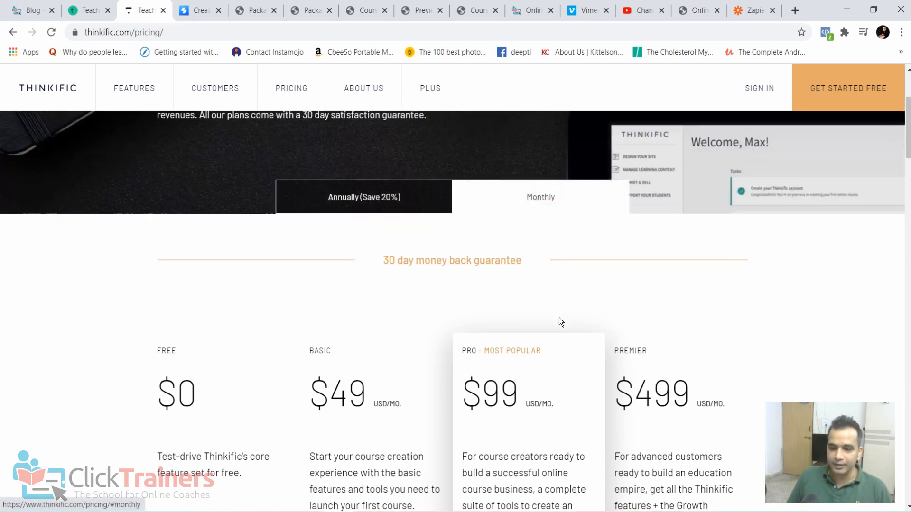
pyautogui.scroll(-2, 540, 299)
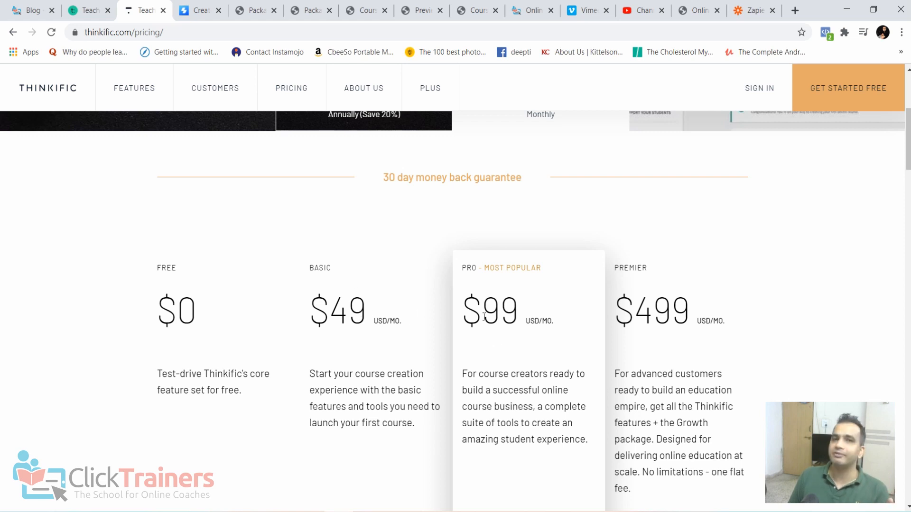
# - Open Spayee's pricing page and examine the monthly prices and features of the Basic, Pro, Business and Advanced plans
pyautogui.click(205, 8)
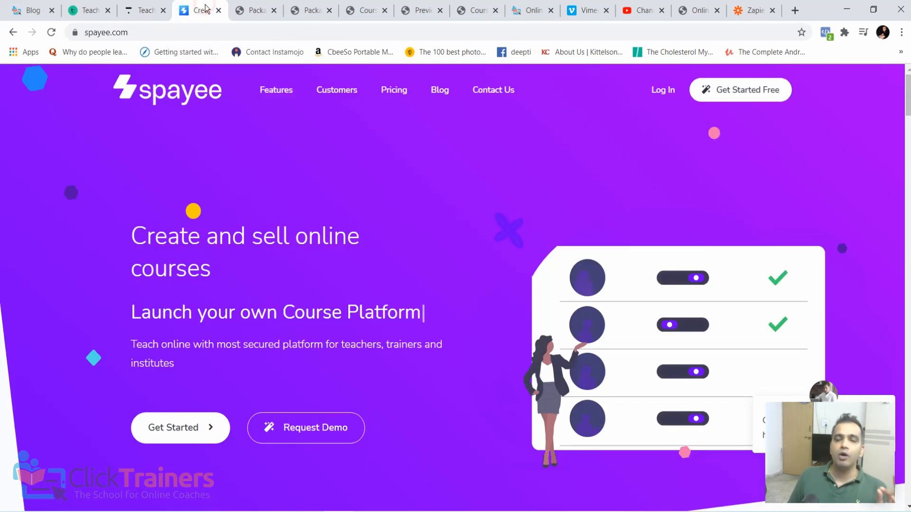
pyautogui.click(403, 94)
pyautogui.scroll(-5, 425, 252)
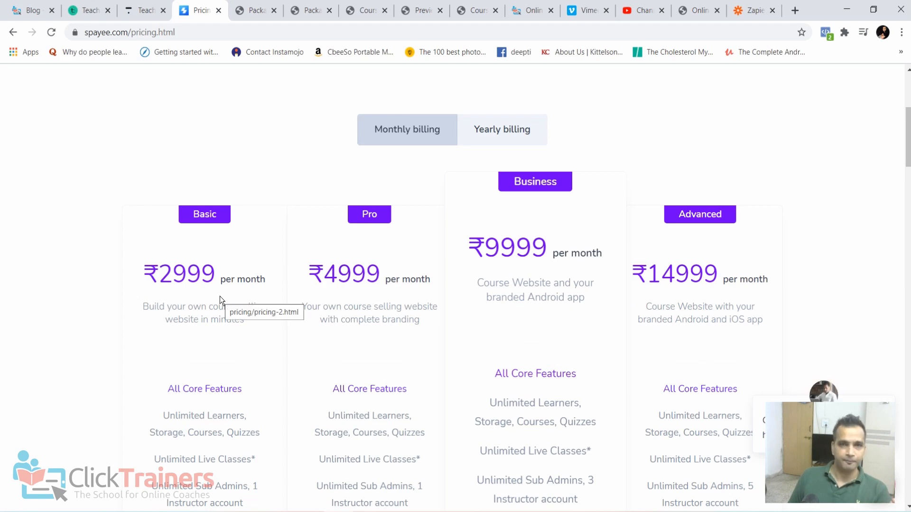
pyautogui.scroll(-3, 220, 296)
pyautogui.scroll(5, 220, 296)
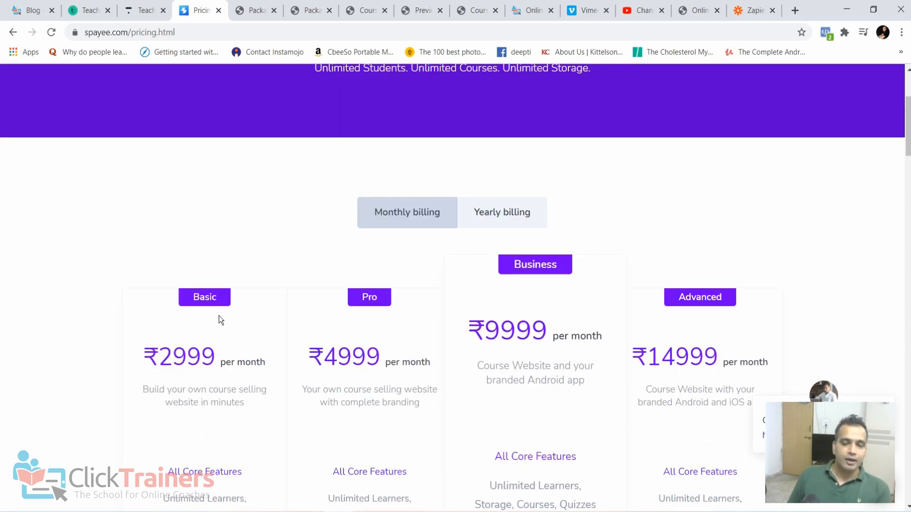
pyautogui.scroll(-5, 226, 352)
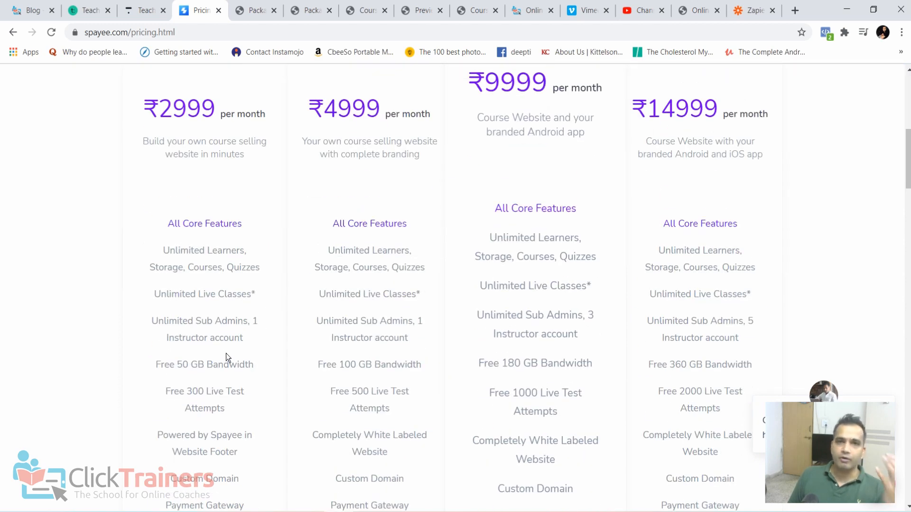
pyautogui.scroll(2, 226, 353)
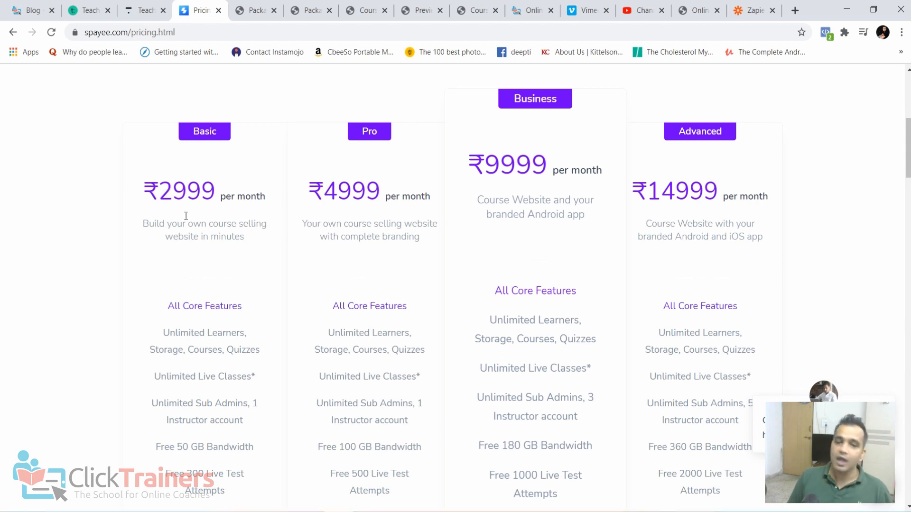
pyautogui.scroll(-4, 232, 295)
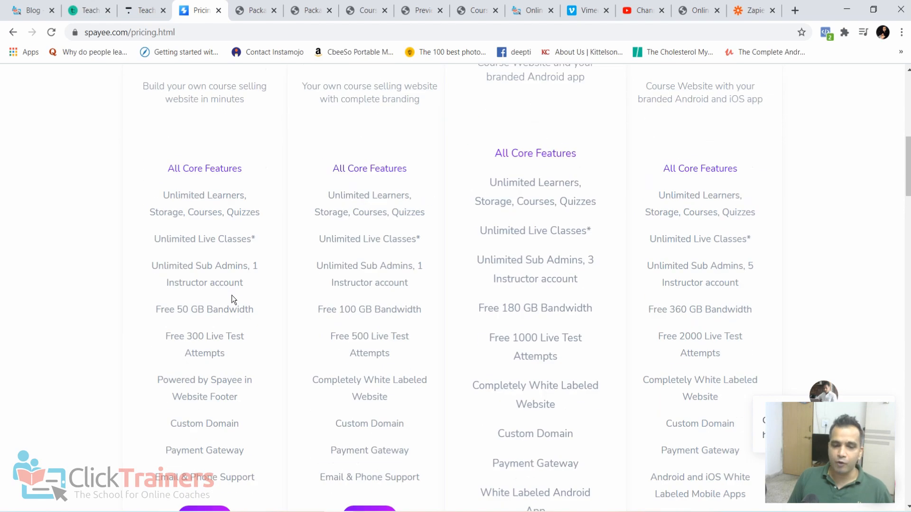
pyautogui.scroll(2, 232, 295)
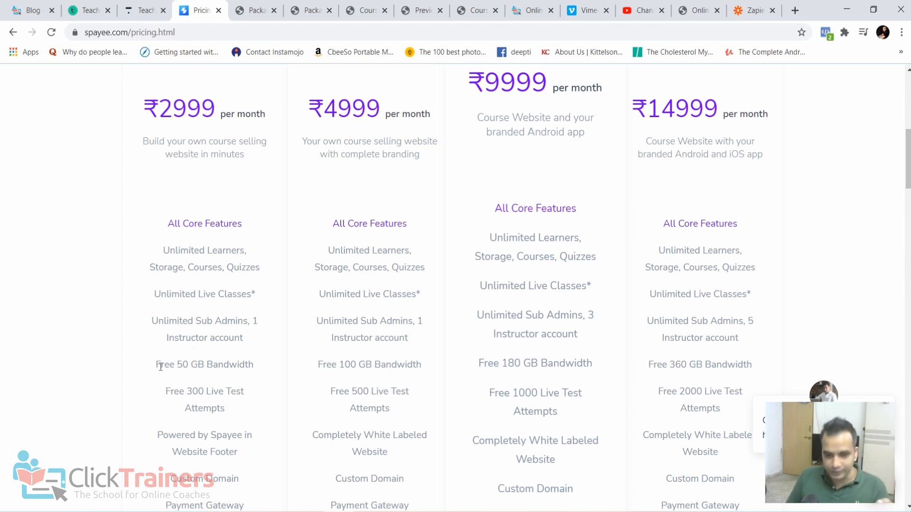
# - Highlight the free bandwidth allowance of Spayee's Basic plan and compare it against the Vimeo, Thinkific and Teachable pages
pyautogui.moveTo(154, 366); pyautogui.dragTo(251, 364)
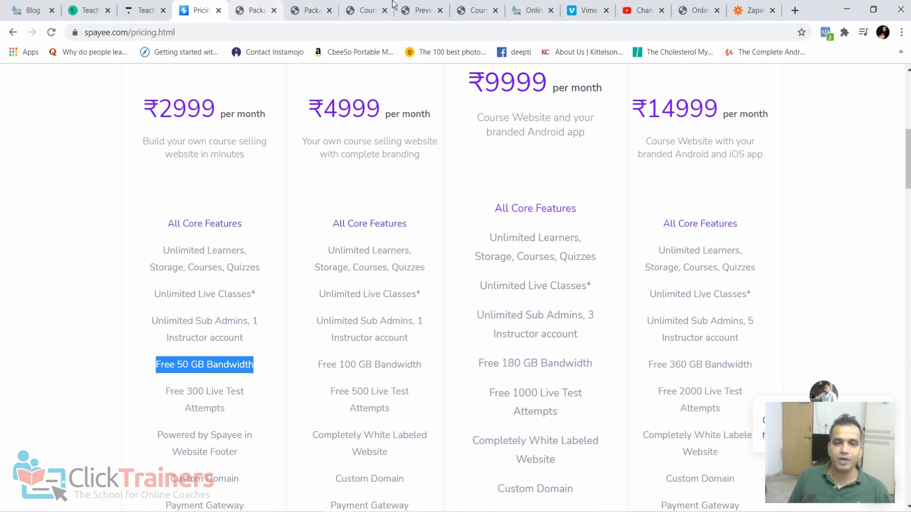
pyautogui.click(589, 11)
pyautogui.click(146, 11)
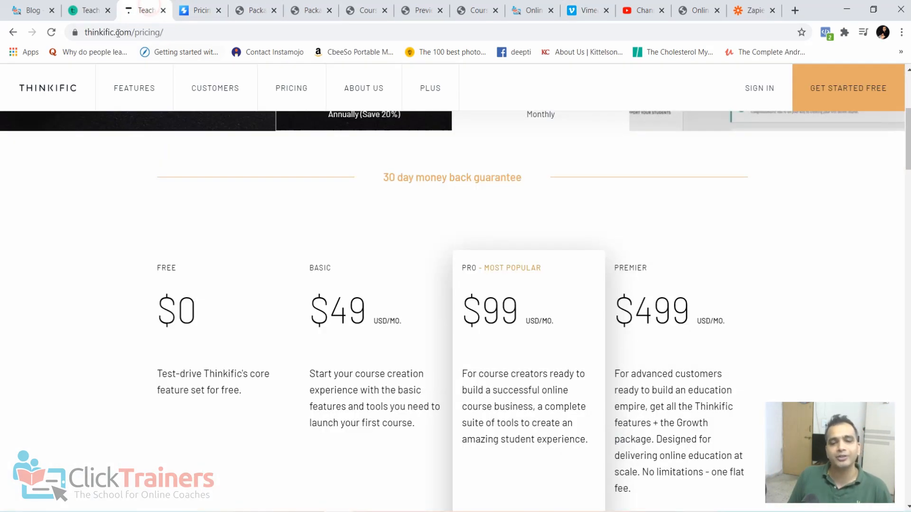
pyautogui.click(86, 10)
pyautogui.click(196, 11)
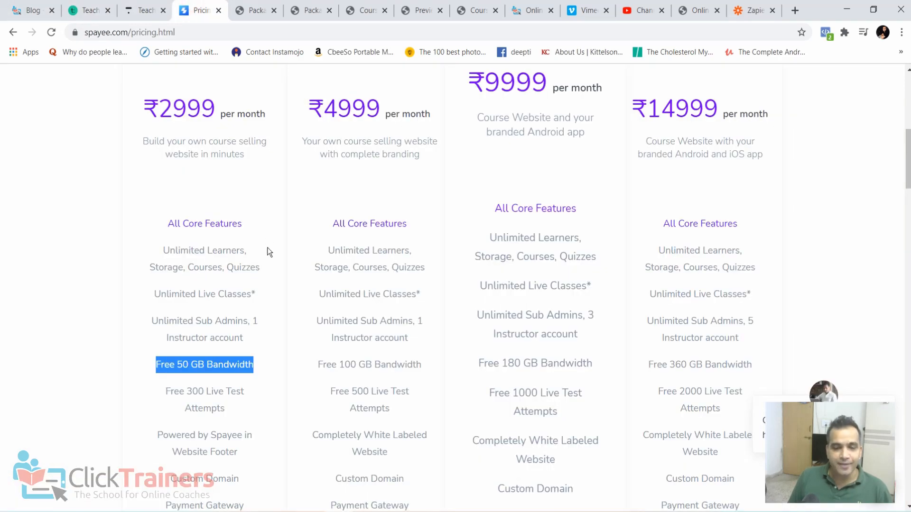
pyautogui.click(270, 373)
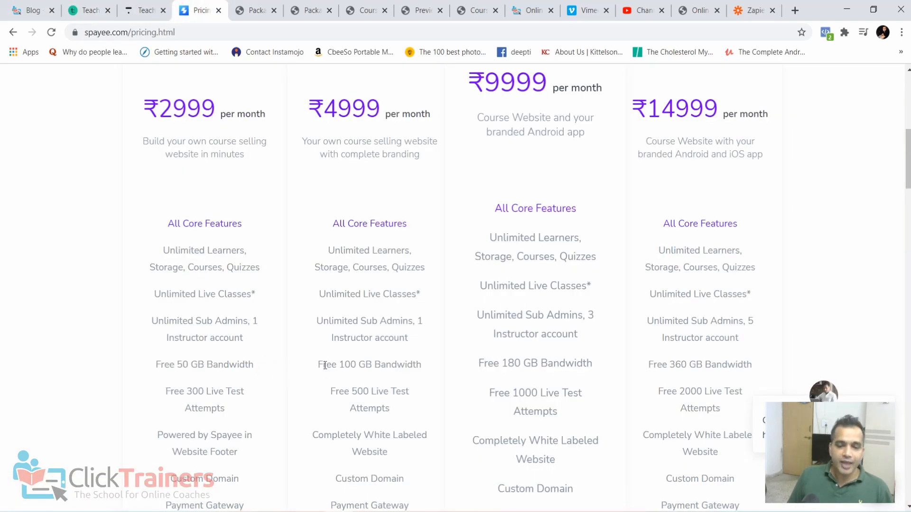
pyautogui.moveTo(151, 364); pyautogui.dragTo(241, 372)
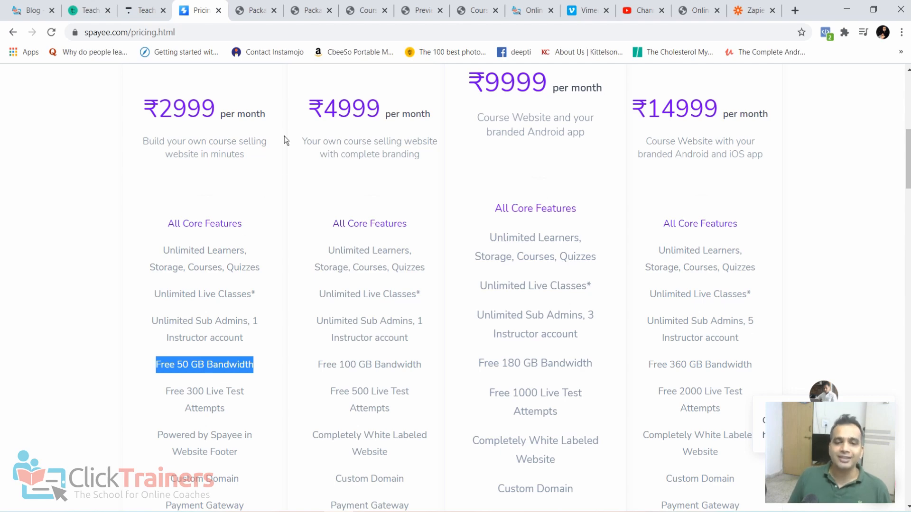
# - Check the Vimeo, Thinkific and Teachable plan pages again, and return to the feature list of Spayee's plans
pyautogui.click(567, 12)
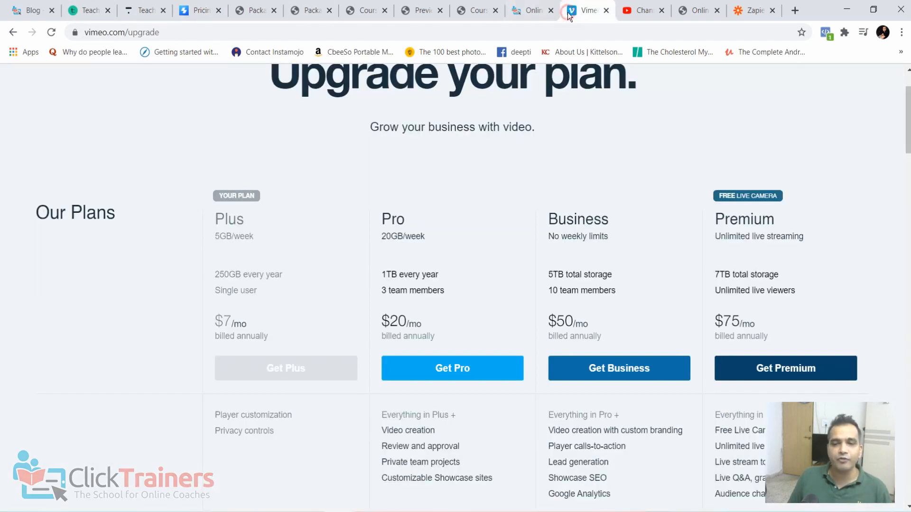
pyautogui.click(141, 9)
pyautogui.click(95, 10)
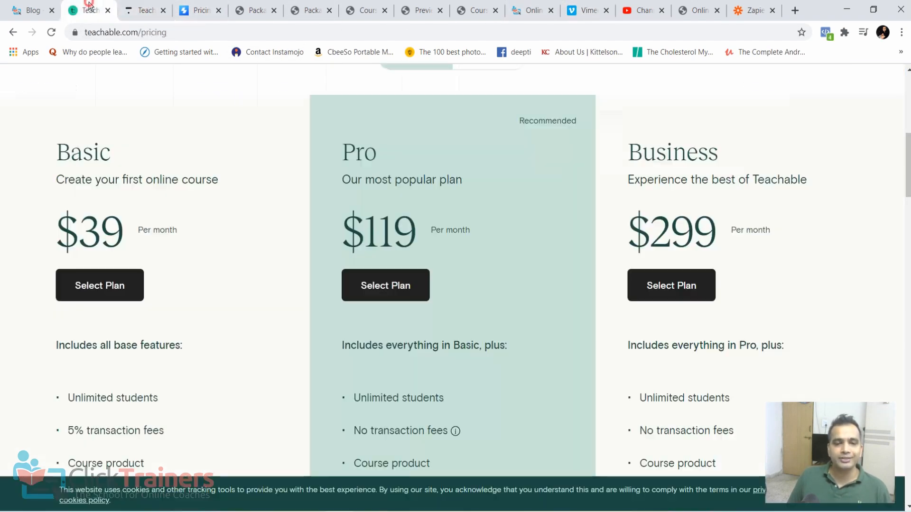
pyautogui.click(197, 6)
pyautogui.click(213, 280)
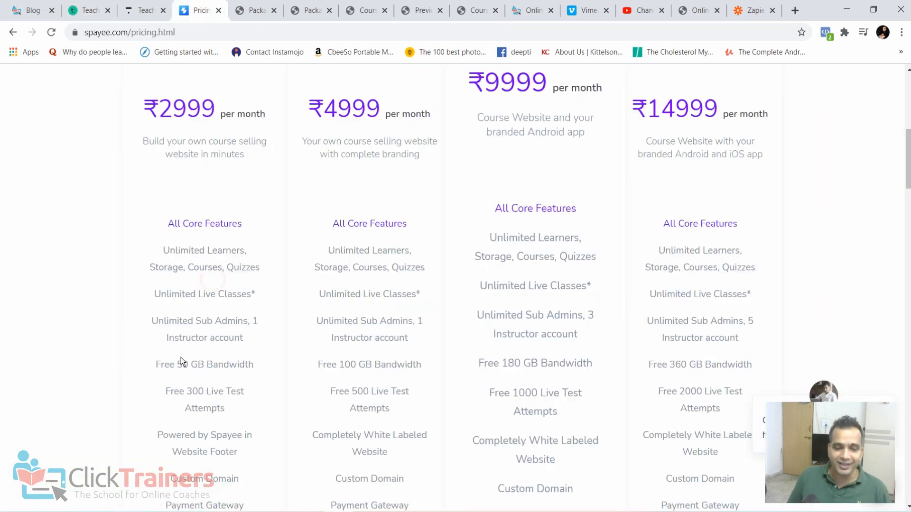
pyautogui.scroll(-2, 232, 375)
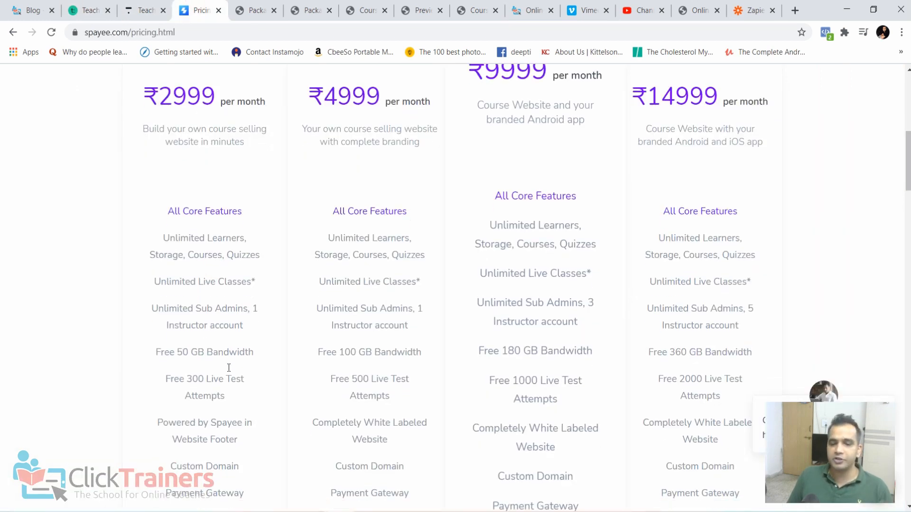
pyautogui.scroll(2, 230, 368)
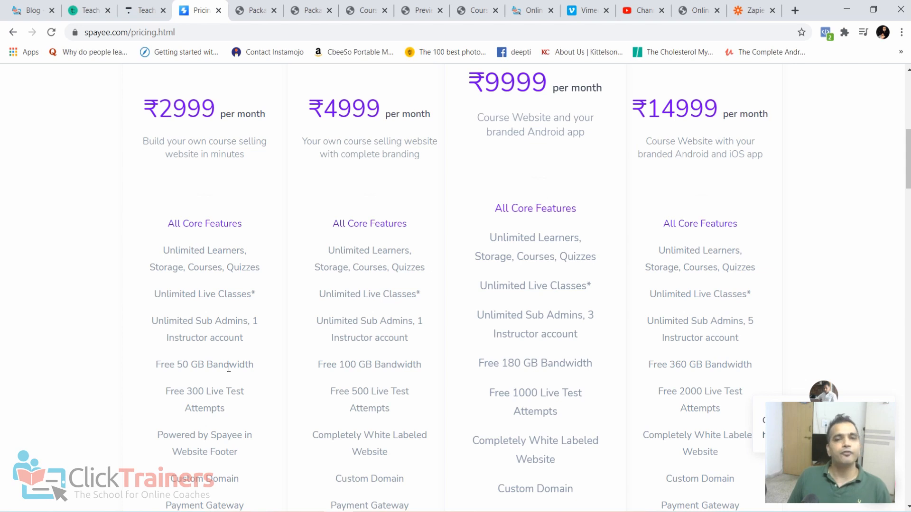